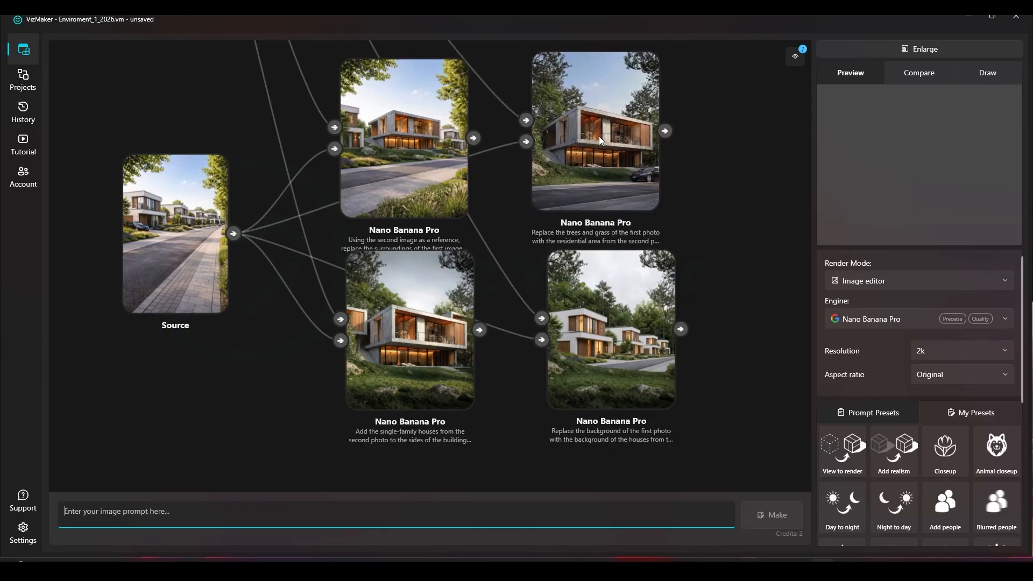
- Examine the existing results generated from the street source image and the connections between them
left_click_drag(603, 296, 576, 299)
left_click_drag(395, 230, 405, 239)
left_click_drag(409, 176, 413, 169)
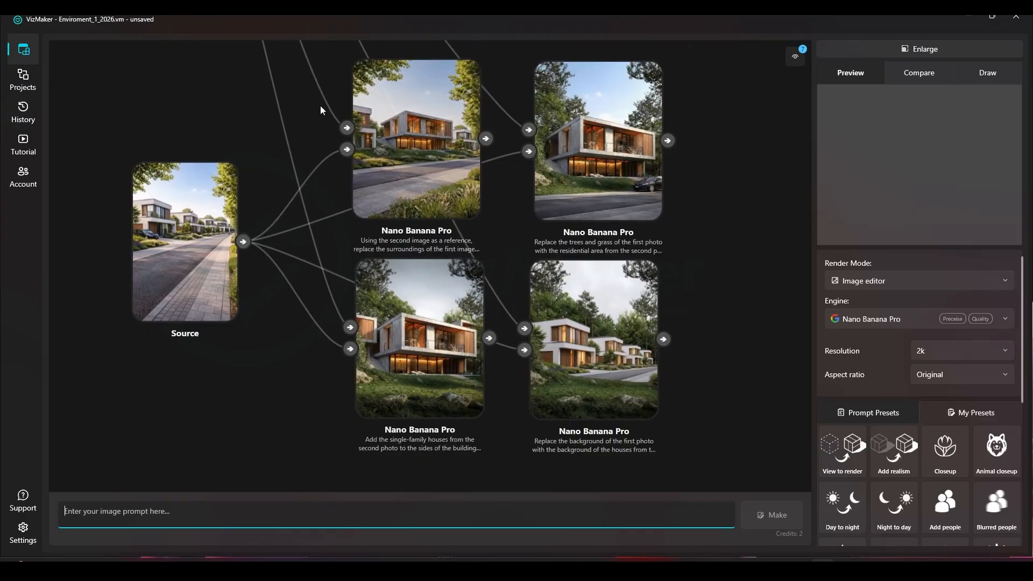
left_click_drag(258, 244, 292, 289)
scroll(474, 334, "up", 3)
mouse_move(474, 333)
left_mouse_down()
mouse_move(452, 304)
mouse_move(465, 315)
left_mouse_up()
scroll(466, 313, "down", 3)
left_click_drag(291, 310, 295, 304)
- Copy the full prompt of the result that replaces the surroundings with a modern residential neighborhood, then deselect that result
left_click(434, 202)
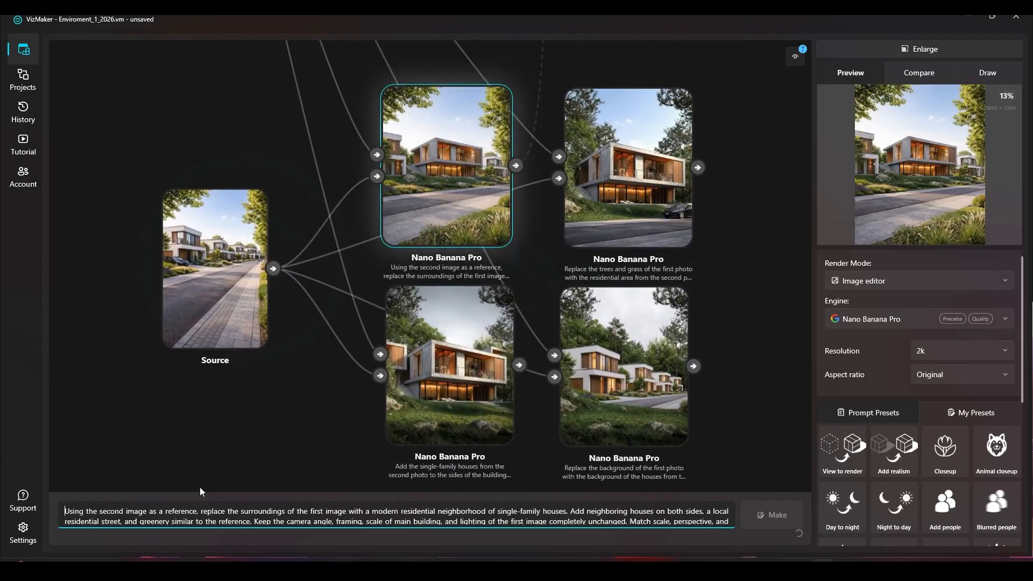
left_click(168, 512)
left_click_drag(64, 512, 501, 544)
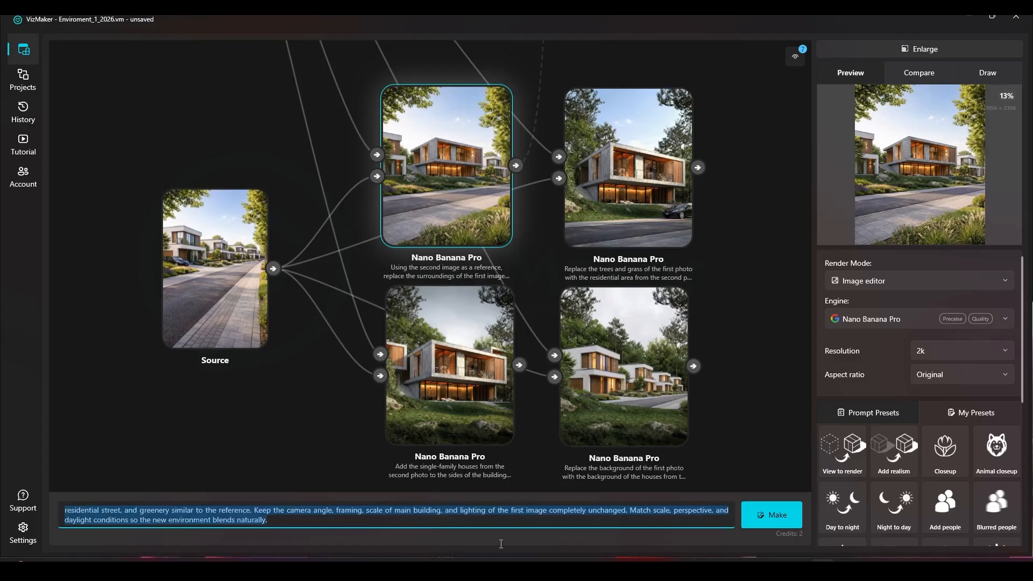
left_click(278, 132)
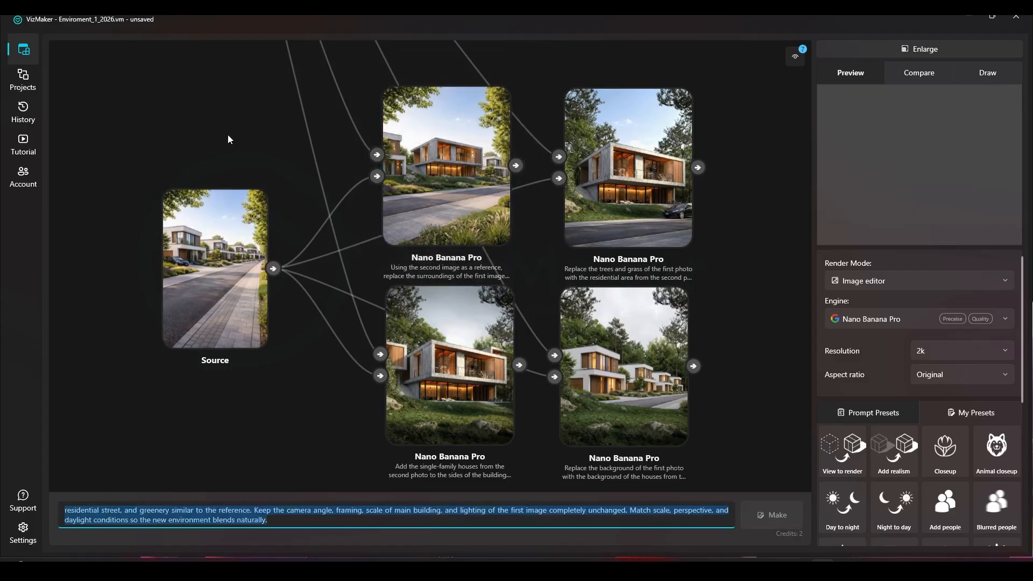
left_click(445, 137)
left_click_drag(282, 522, 86, 447)
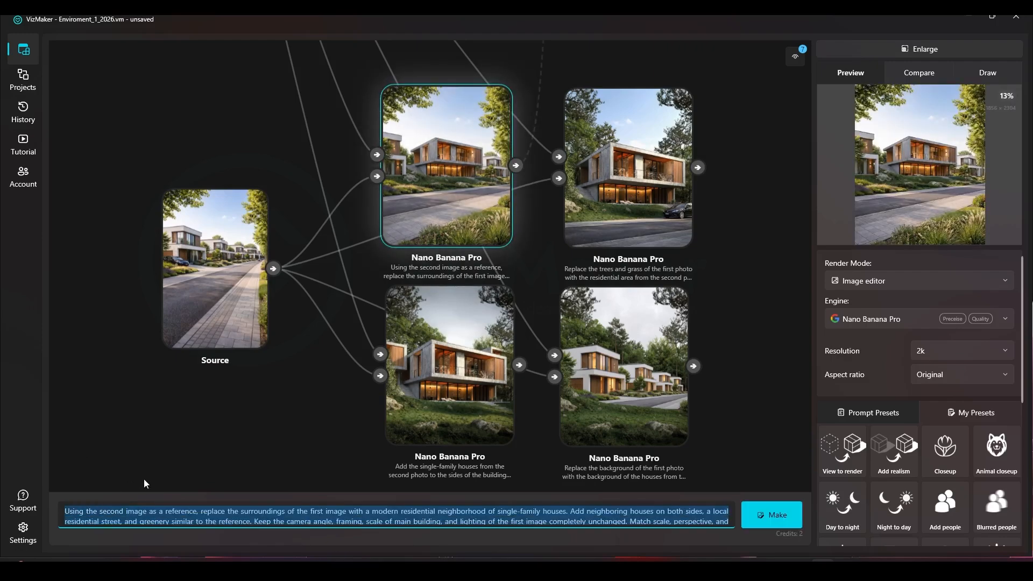
left_click(214, 169)
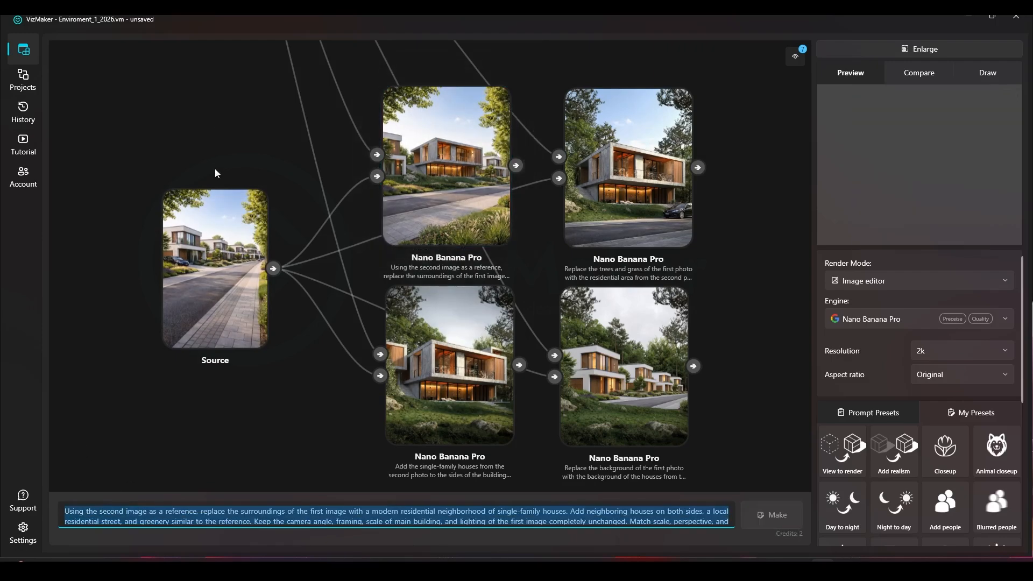
- Delete the unconnected street source image from the empty area of the canvas
left_click_drag(194, 248, 450, 242)
scroll(451, 242, "down", 3)
left_click_drag(266, 261, 670, 243)
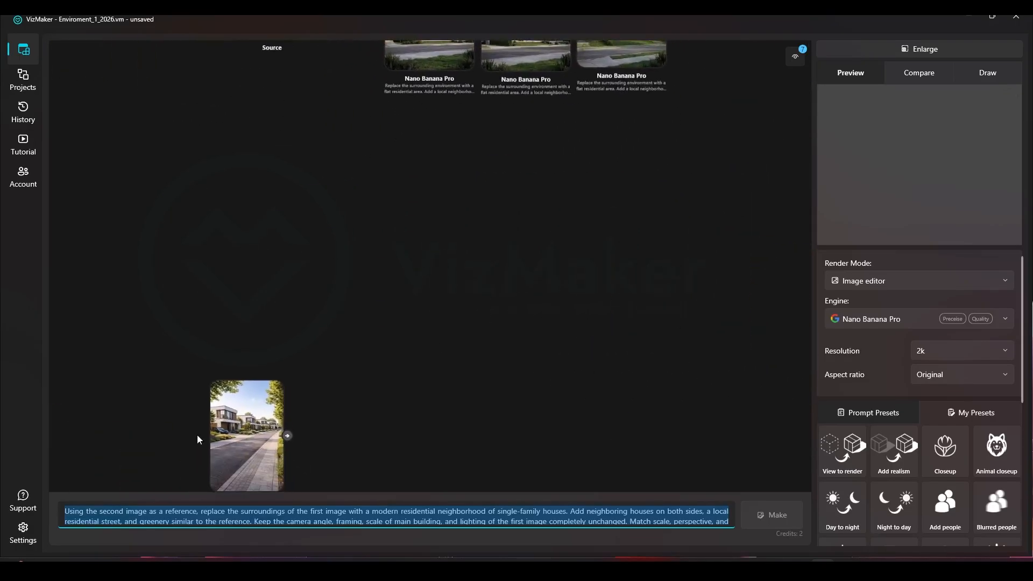
left_click_drag(247, 427, 238, 306)
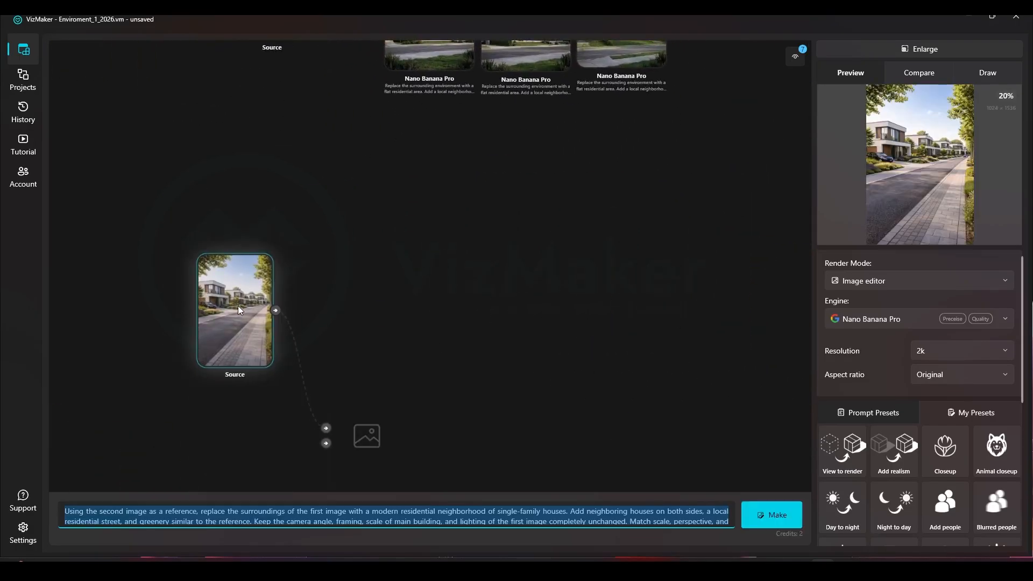
key("Delete")
- Load the street image VizMaker_36cbf639-2fd4-43fc-82cb-e7307edd013c from the VizMaker tutorials folder onto the canvas
right_click(262, 276)
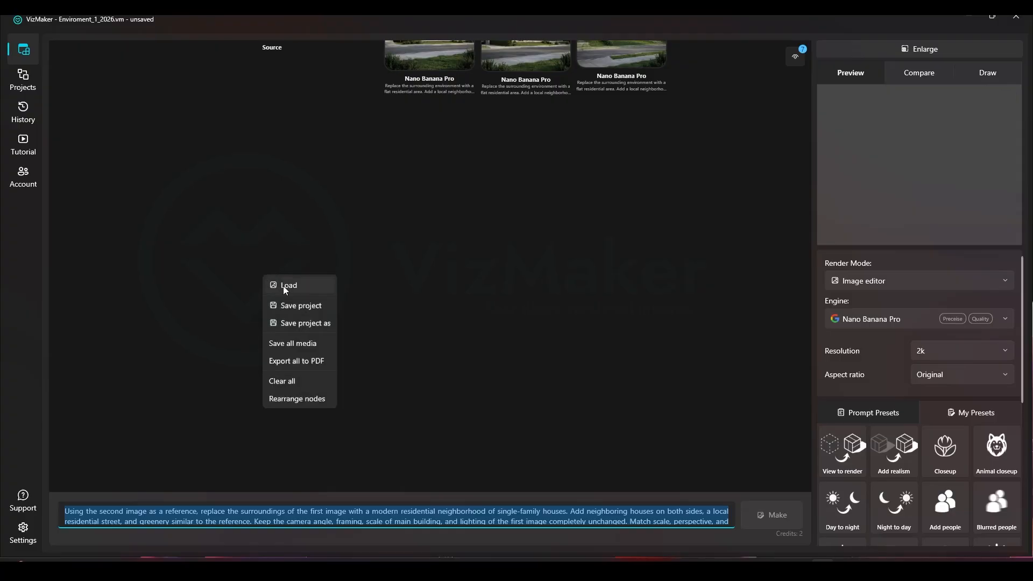
left_click(285, 284)
left_click(357, 80)
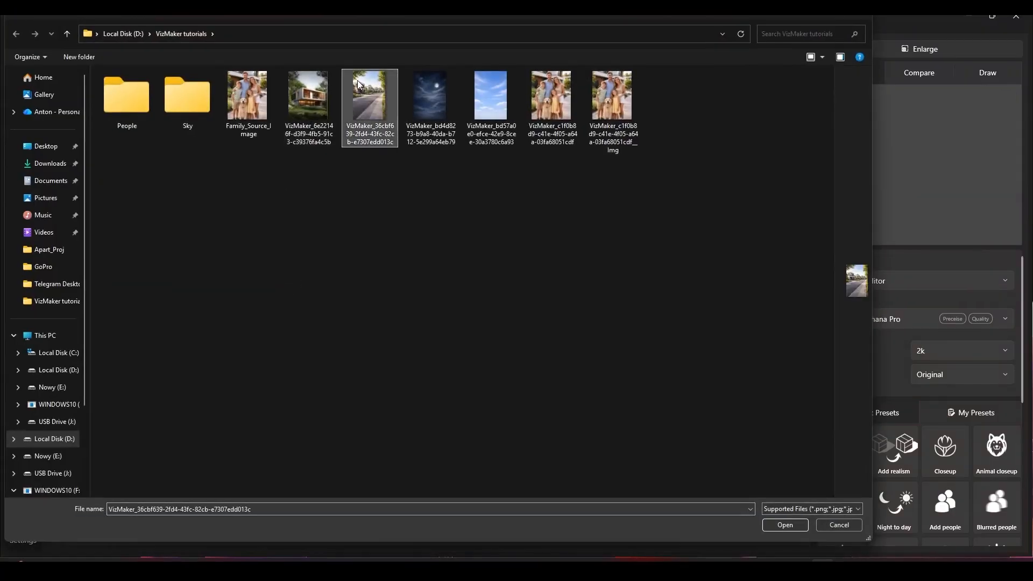
double_click(361, 114)
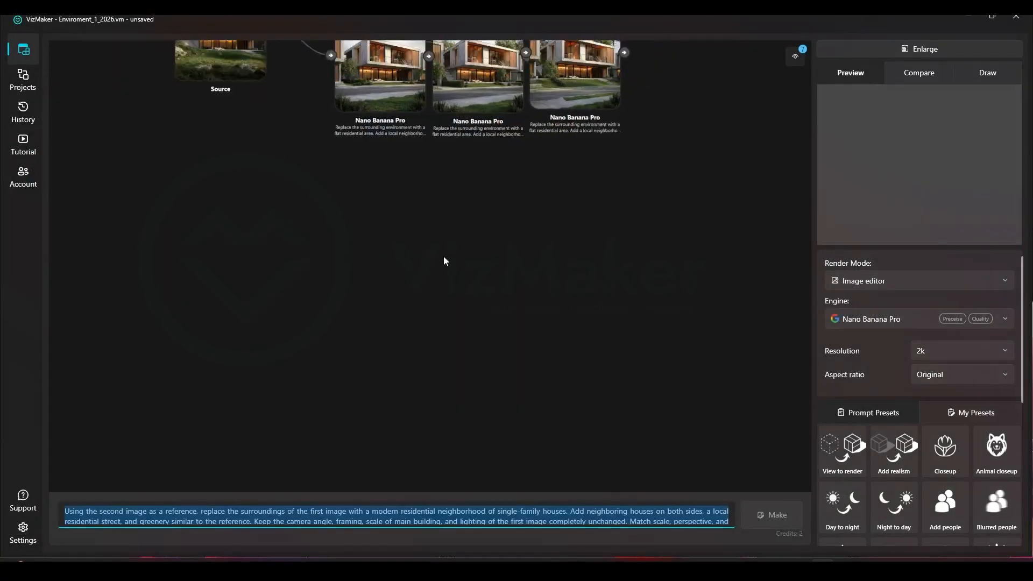
- Arrange the two source images in the empty canvas area, with the house source directly above the newly loaded street source
scroll(437, 221, "down", 3)
left_click_drag(435, 236, 297, 398)
left_click_drag(379, 310, 597, 111)
left_click_drag(525, 222, 197, 398)
left_click_drag(170, 441, 235, 328)
left_click_drag(244, 294, 197, 342)
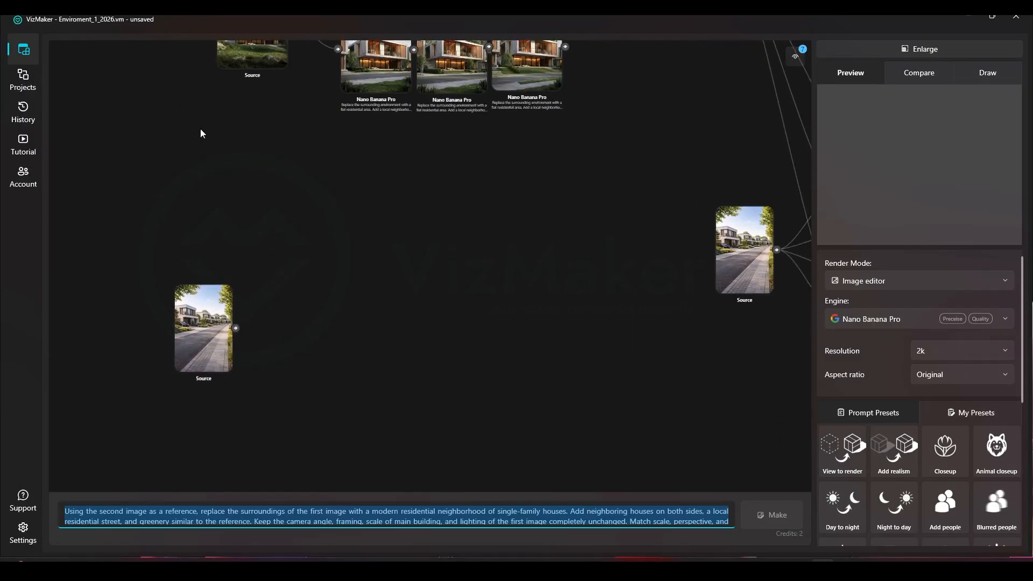
left_click_drag(250, 58, 150, 273)
left_click_drag(182, 348, 229, 329)
scroll(158, 348, "up", 4)
left_click_drag(219, 310, 227, 278)
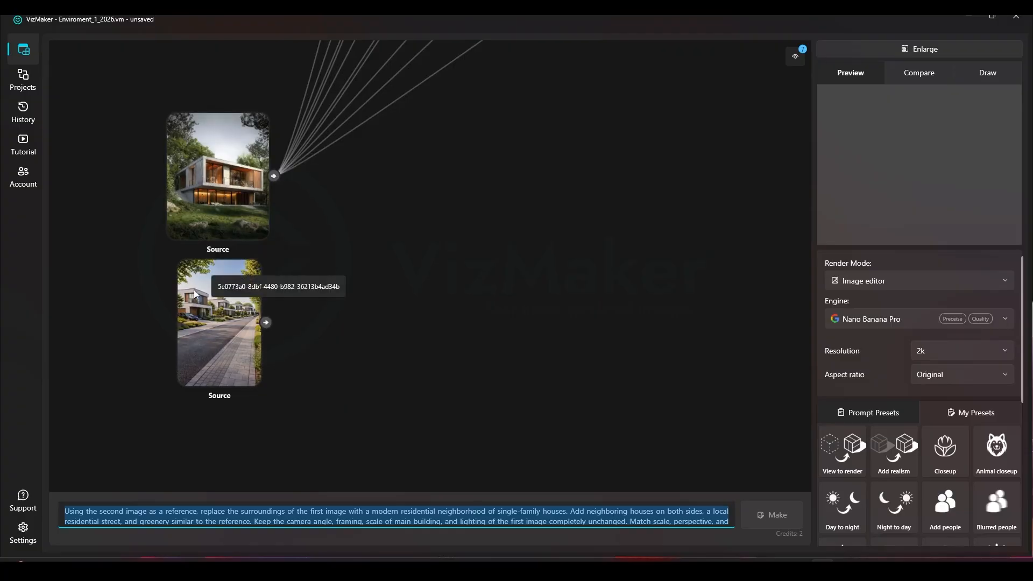
left_click_drag(313, 268, 306, 265)
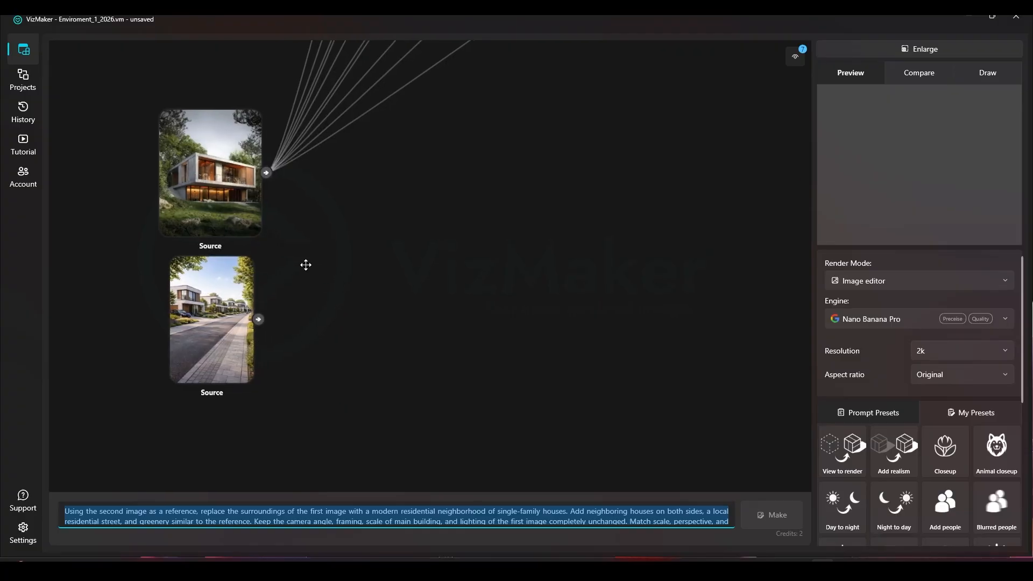
- Select the house source, position its new Nano Banana Pro node, and connect the street source to that node's second input
scroll(216, 176, "up", 5)
left_click(256, 179)
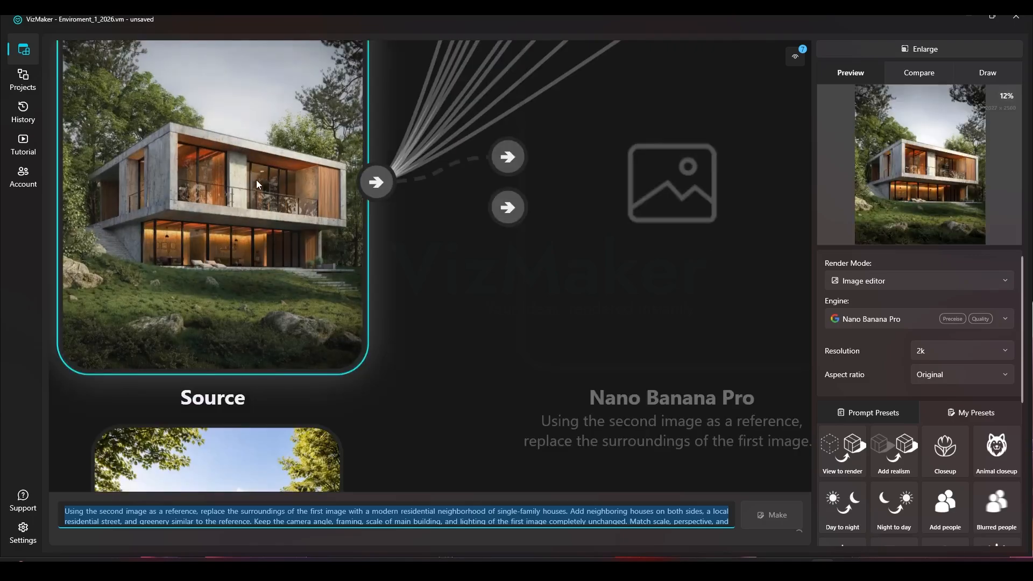
left_click_drag(578, 282, 421, 256)
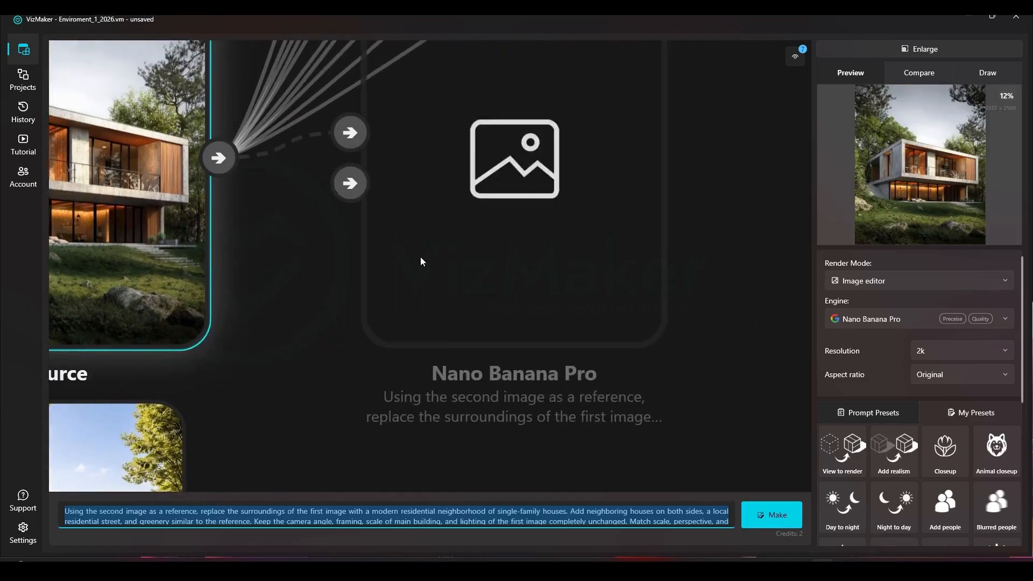
scroll(420, 258, "down", 2)
left_click_drag(476, 188, 528, 335)
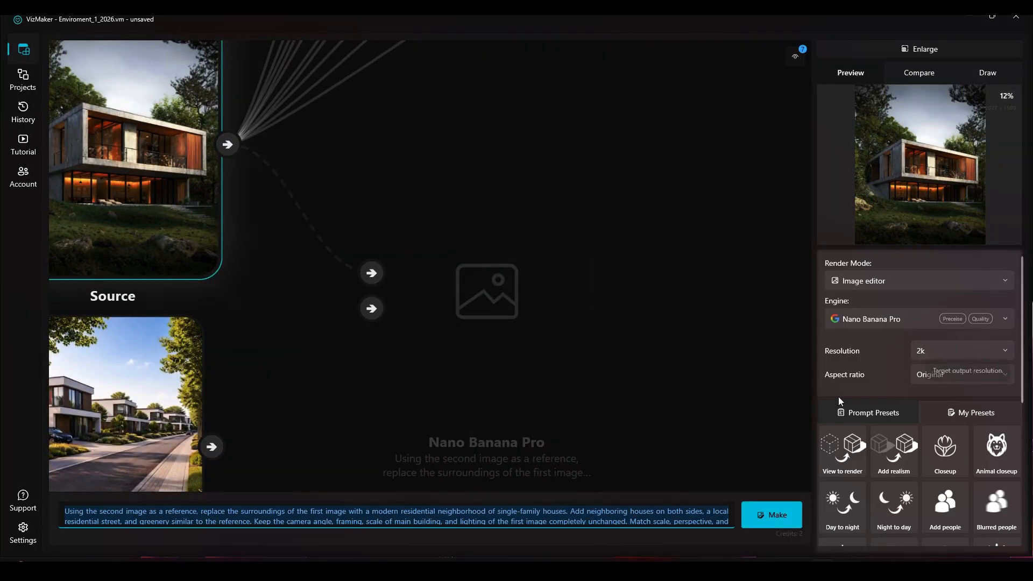
left_click_drag(549, 381, 548, 323)
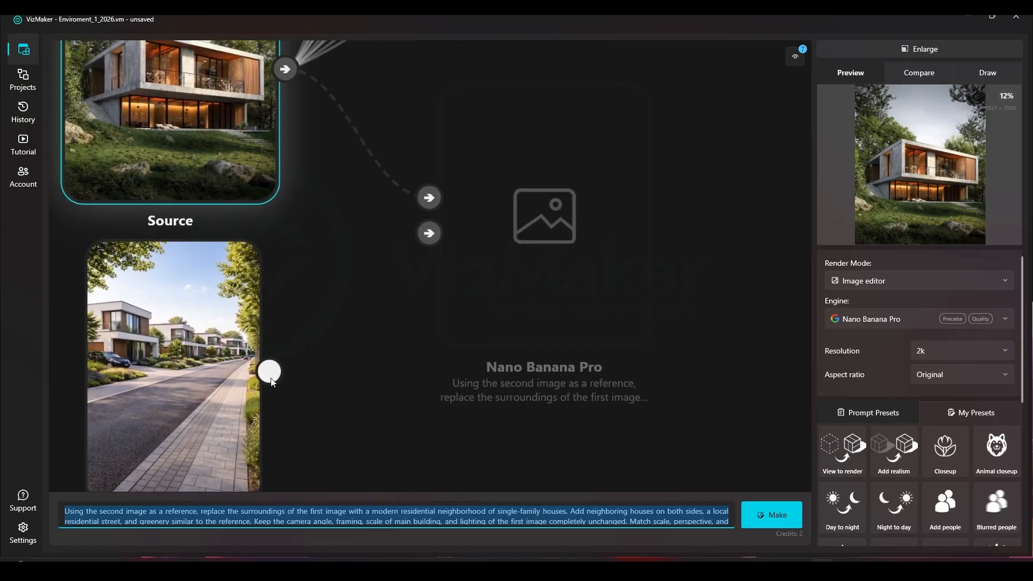
left_click_drag(436, 234, 437, 232)
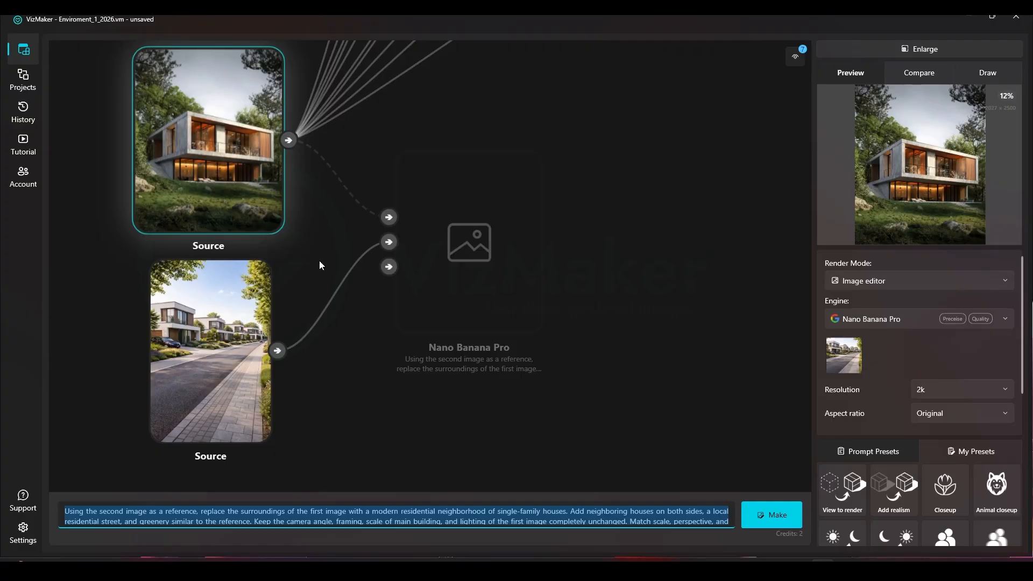
- Enter the prompt to replace the first image's surroundings with a modern residential neighborhood of single-family houses, using the second image as reference
left_click(240, 511)
key("ctrl+a")
type("Using the second image as a reference, replace the surroundings of the first image with a modern residential neighborhood of single-family houses. Add neighboring houses on both sides, a local residential street, and greenery similar to the reference. Keep the camera angle, framing, scale of main building, and lighting of the first image completely unchanged. Match scale, perspective, and daylight conditions so the new environment blends naturally.")
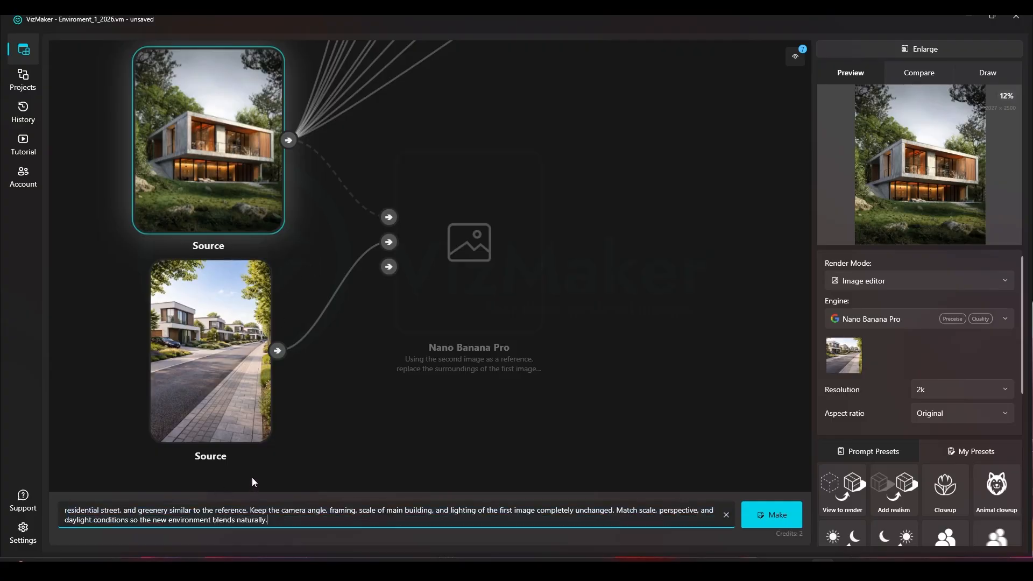
left_click_drag(275, 523, 115, 464)
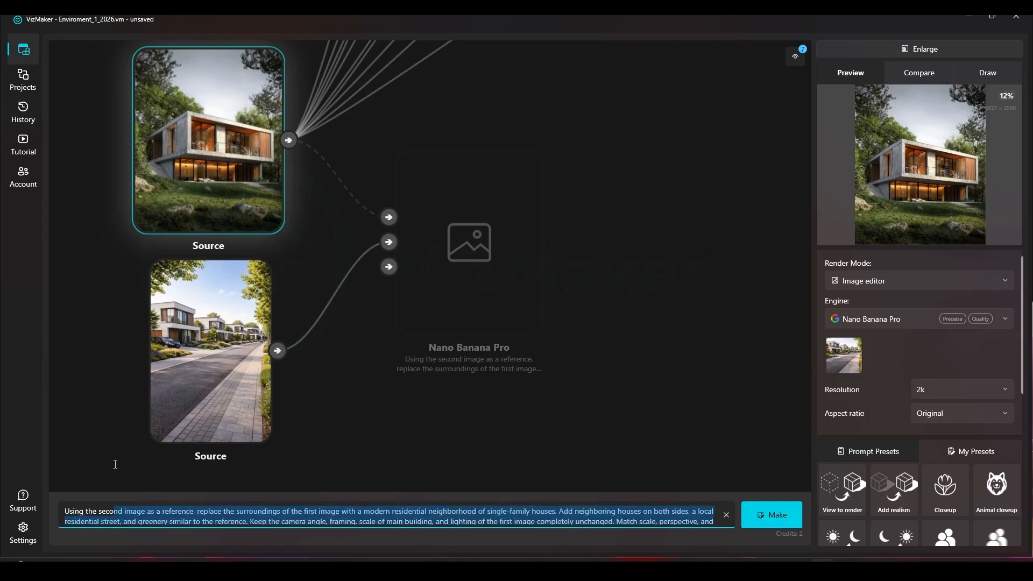
left_click(173, 512)
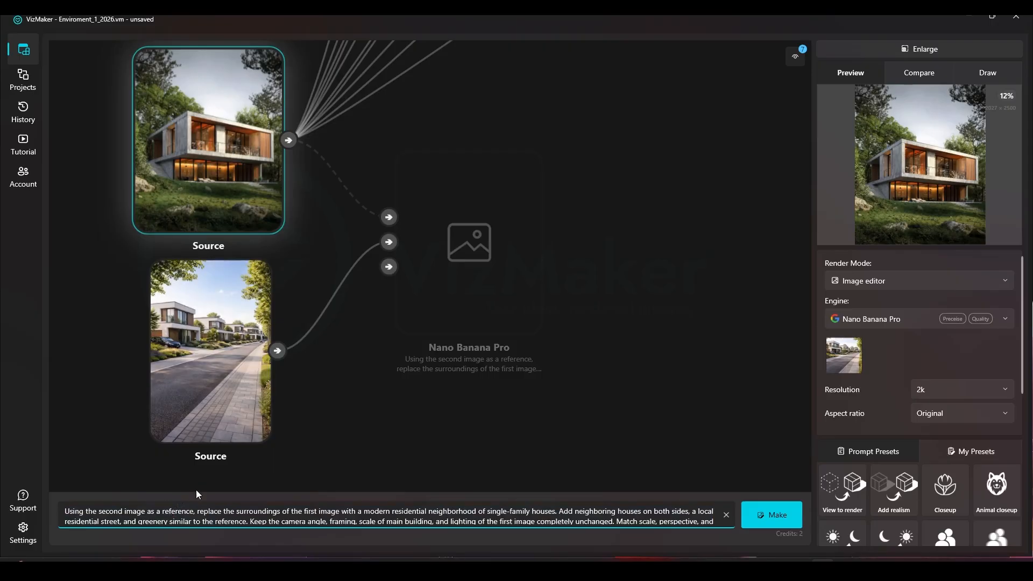
mouse_move(284, 321)
left_mouse_down()
mouse_move(299, 330)
mouse_move(293, 339)
left_mouse_up()
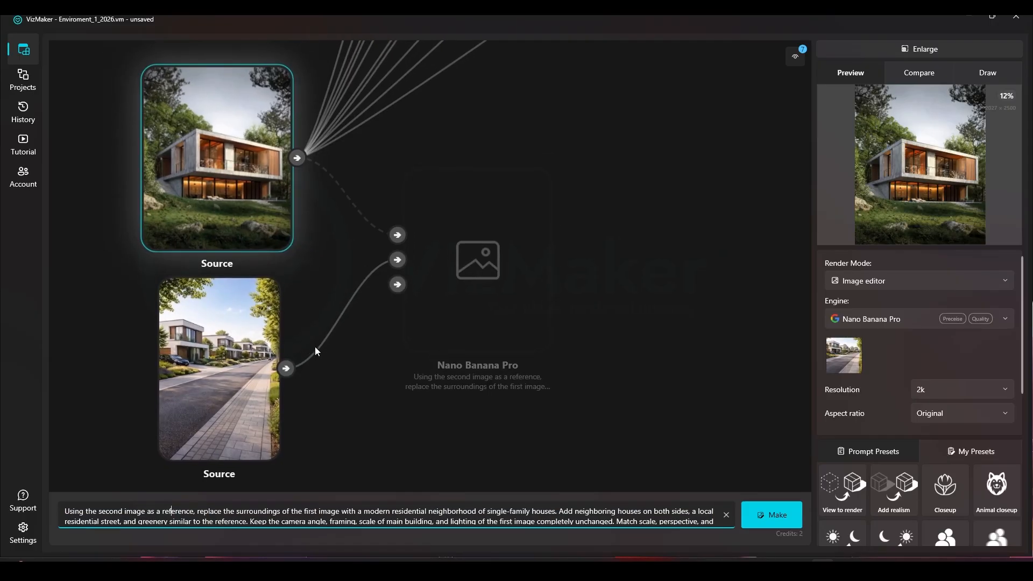
left_click_drag(318, 350, 380, 295)
mouse_move(487, 253)
left_mouse_down()
mouse_move(495, 237)
mouse_move(492, 245)
mouse_move(481, 236)
left_mouse_up()
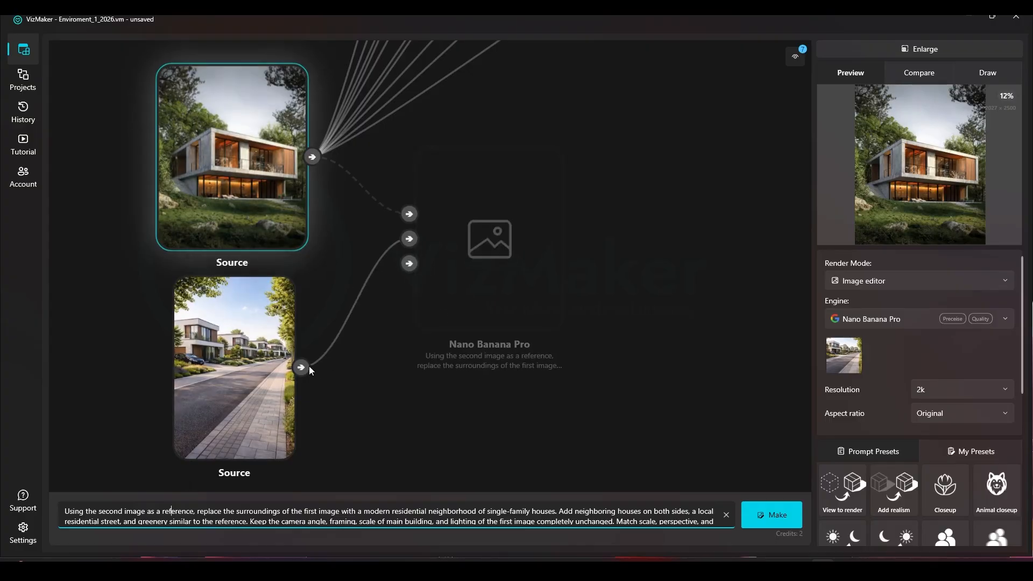
- Review the prompt's key phrases and generate the Nano Banana Pro image from the two connected sources
left_click(132, 524)
left_click_drag(83, 511, 132, 512)
left_click_drag(197, 512, 262, 512)
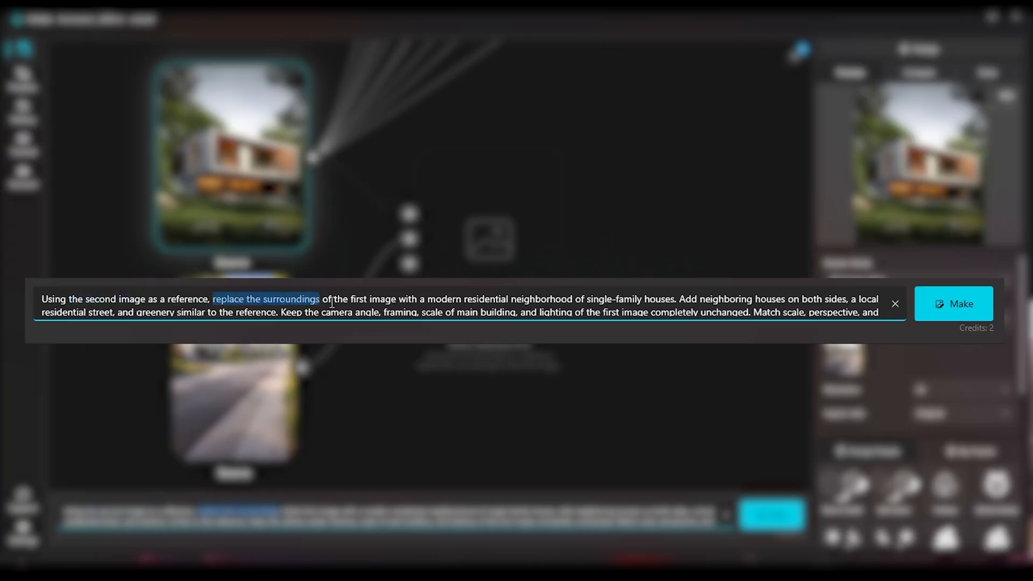
left_click_drag(362, 512, 486, 512)
left_click(560, 511)
left_click_drag(584, 512, 556, 512)
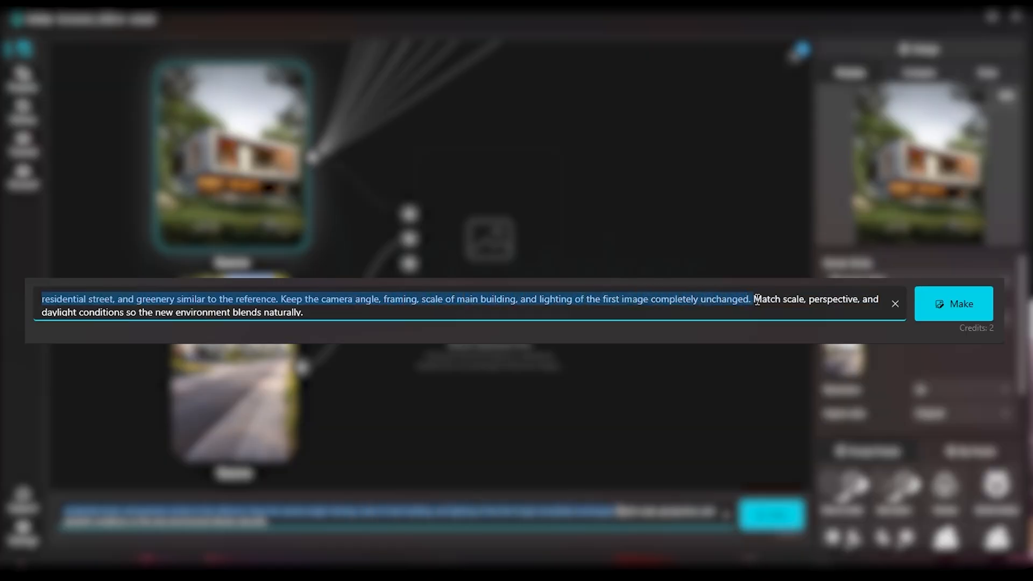
left_click_drag(648, 512, 286, 522)
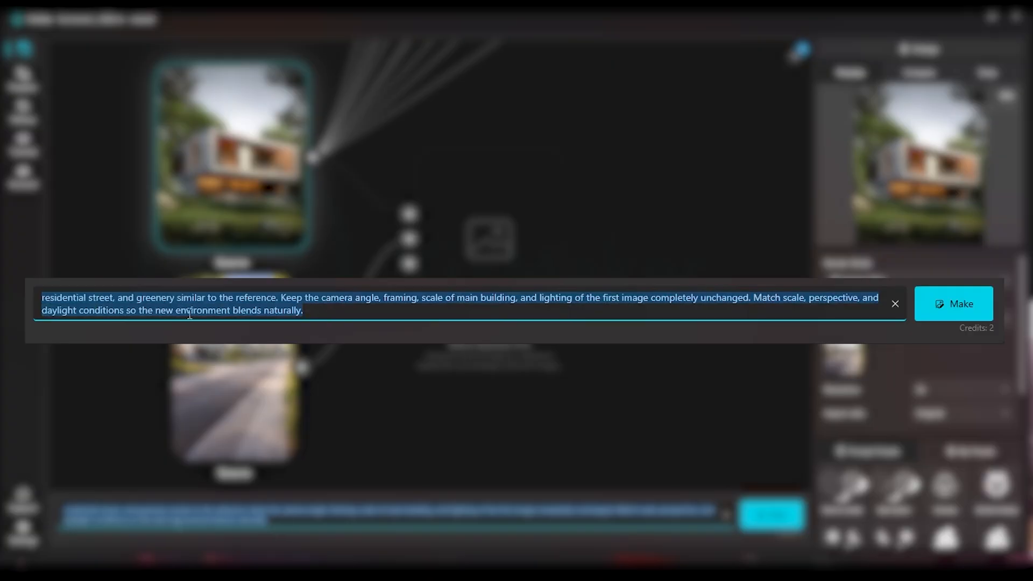
left_click(771, 515)
- Copy the prompt "Replace the trees and grass of the first photo with the residential area from the second photo." from the earlier result
left_click_drag(604, 218, 332, 275)
scroll(355, 276, "down", 6)
left_click_drag(631, 270, 572, 263)
scroll(660, 240, "up", 5)
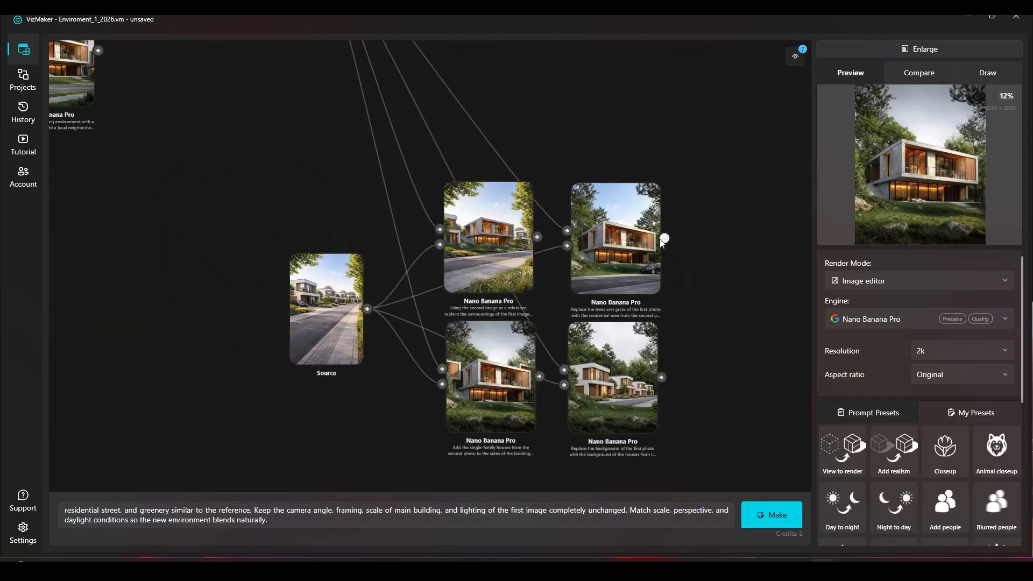
scroll(662, 242, "up", 3)
left_click(306, 259)
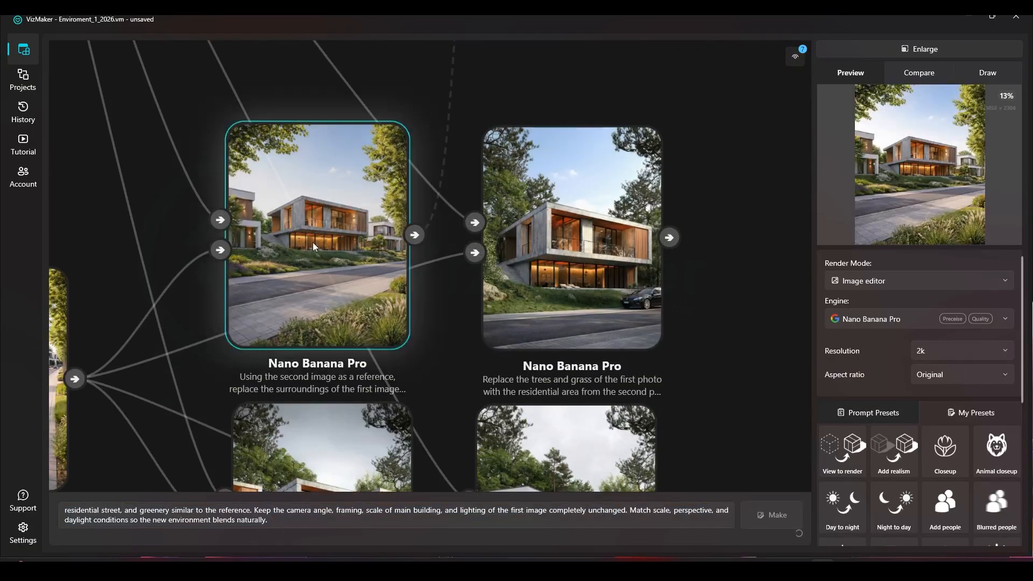
left_click(489, 282)
left_click_drag(379, 512, 46, 482)
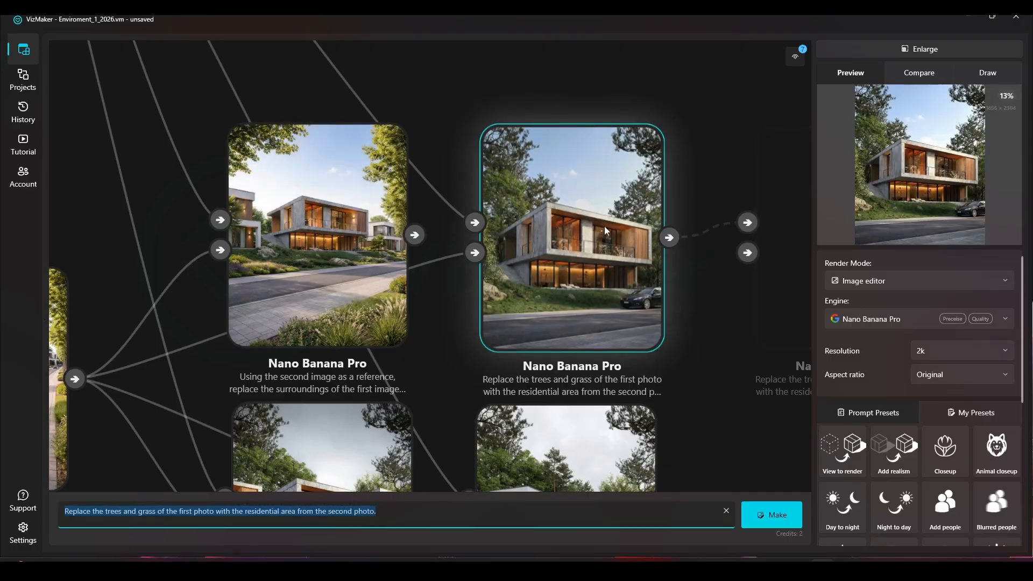
- Select the house source, position its new Nano Banana Pro node below the generating one, and connect the street source as second input
scroll(570, 229, "down", 2)
scroll(571, 228, "down", 3)
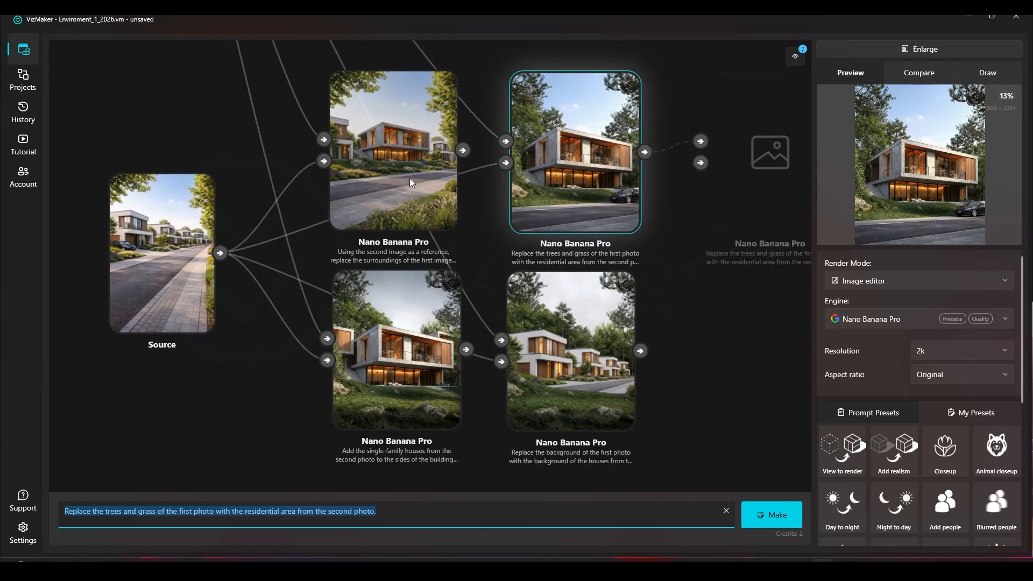
scroll(411, 180, "down", 3)
left_click_drag(276, 202, 718, 216)
key("Return")
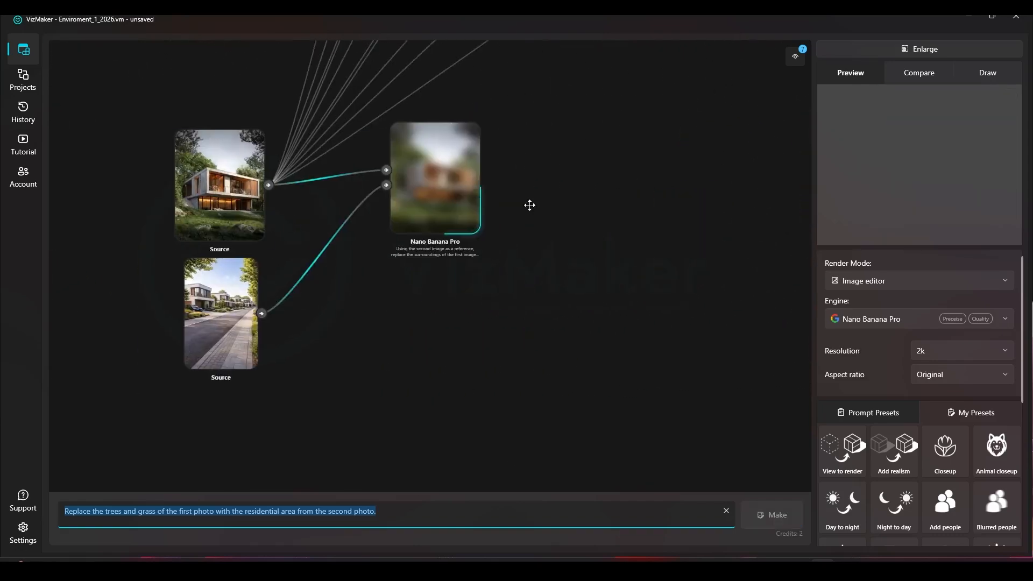
left_click(217, 185)
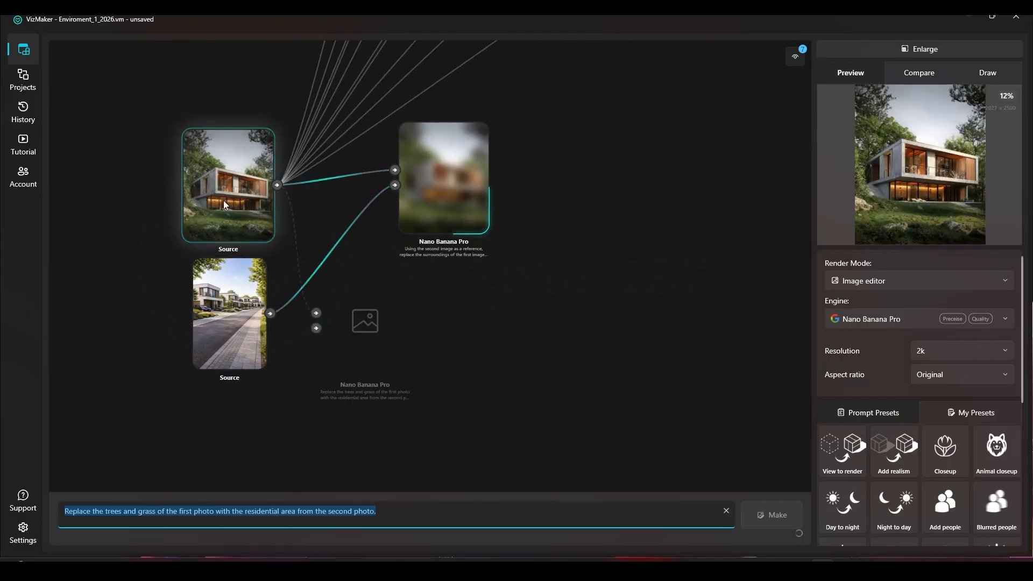
left_click(151, 217)
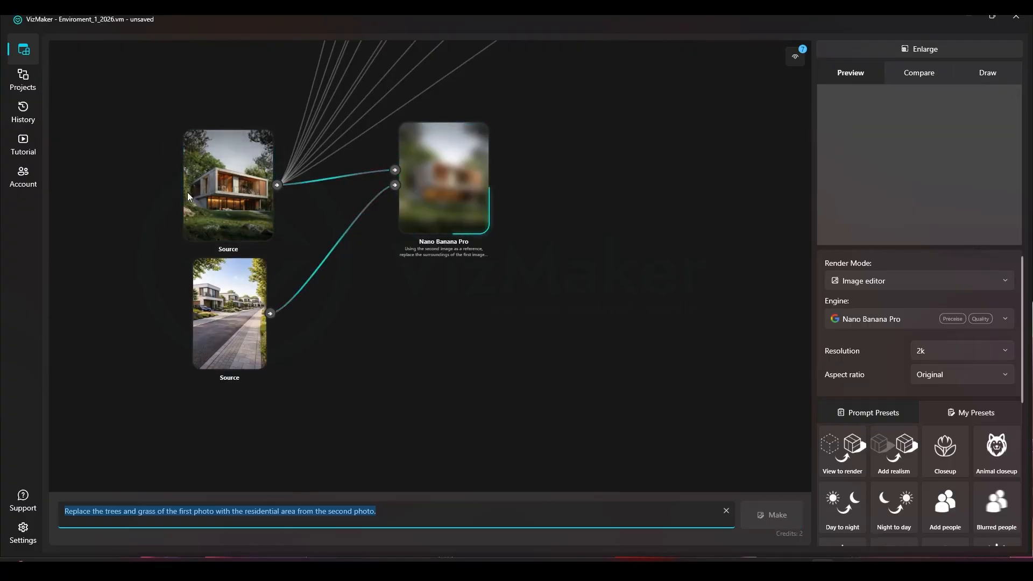
left_click(240, 196)
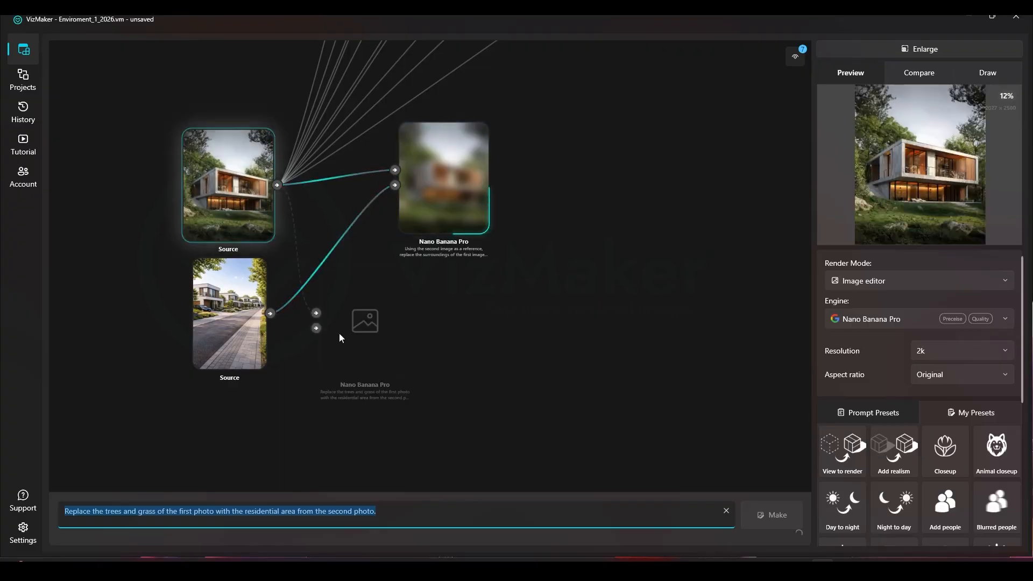
left_click_drag(433, 327, 439, 327)
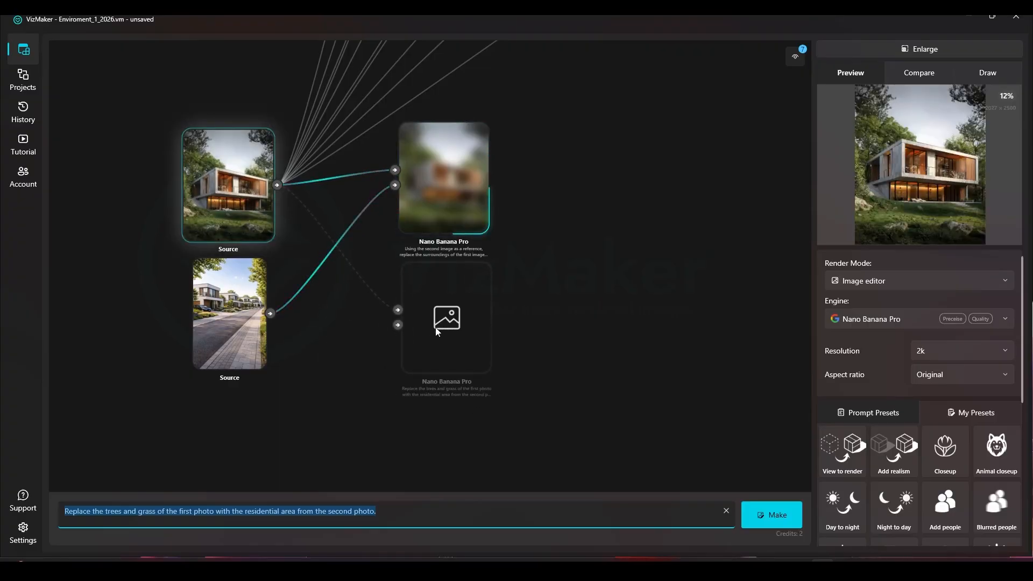
left_click_drag(269, 317, 397, 327)
- Generate the image with the prompt "Replace the trees and grass of the first photo with the residential area from the second photo."
left_click(377, 511)
left_click_drag(383, 513, 61, 509)
left_click(383, 513)
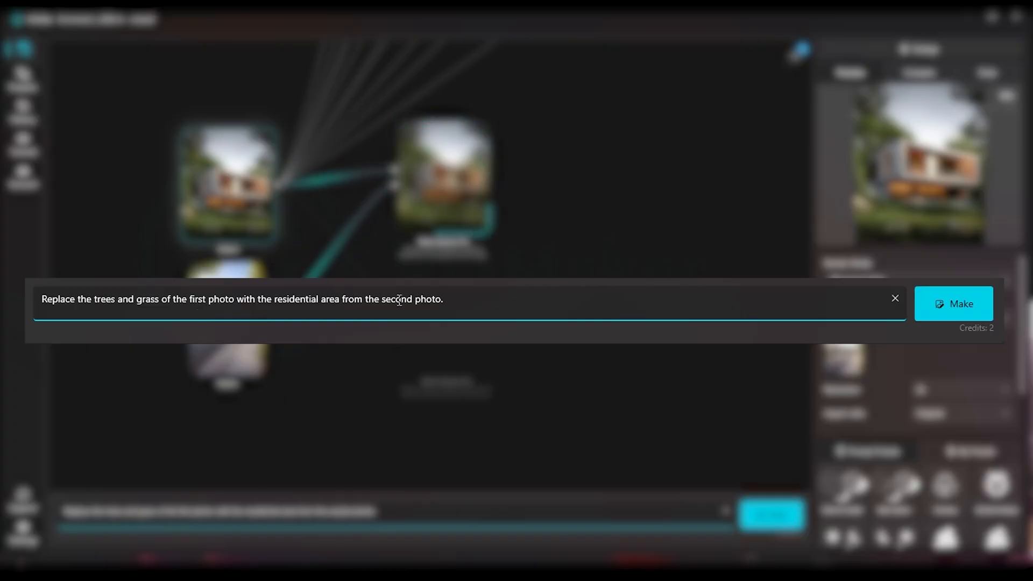
left_click(769, 508)
- Move the trees-and-grass Nano Banana Pro node directly beside the first generated result
scroll(576, 419, "up", 1)
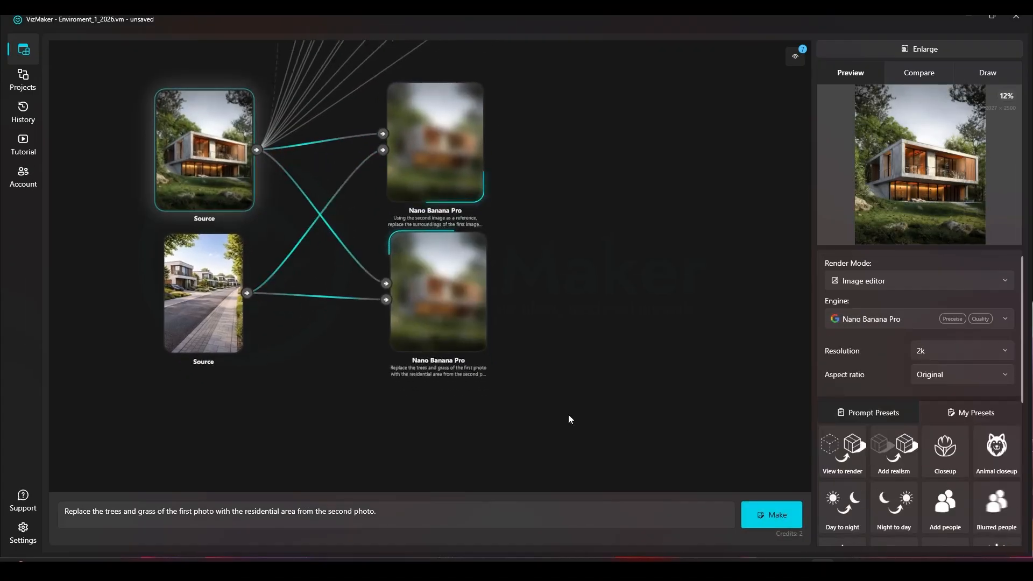
scroll(396, 349, "down", 5)
left_click_drag(401, 333, 448, 263)
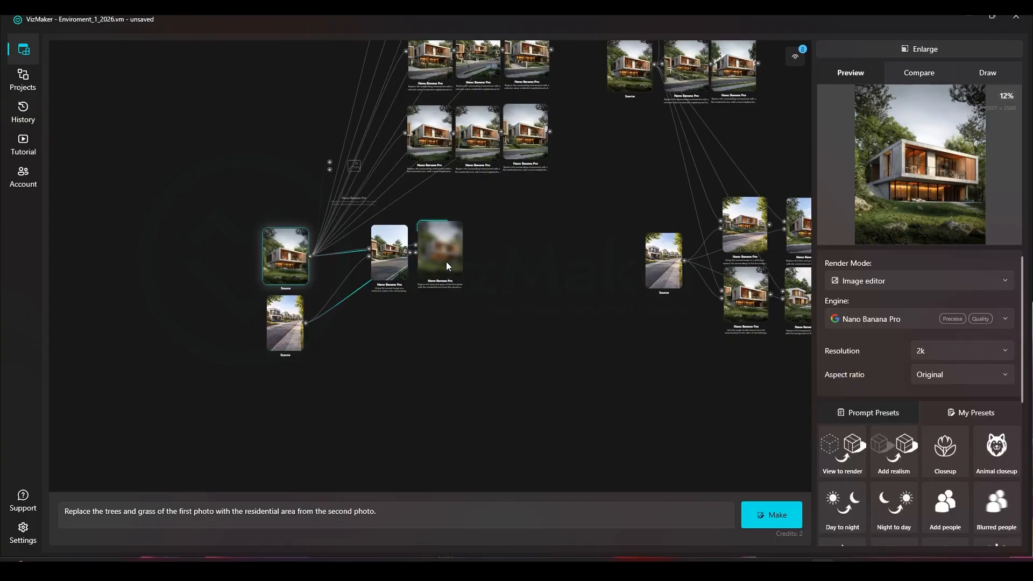
scroll(443, 261, "up", 5)
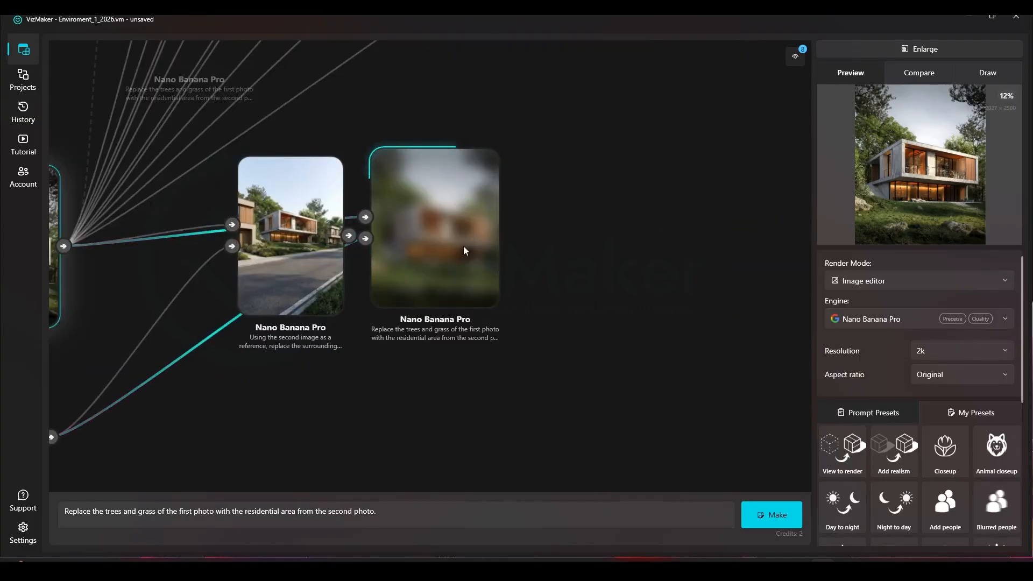
scroll(463, 247, "down", 2)
left_click_drag(365, 341, 460, 286)
left_click_drag(523, 181, 520, 183)
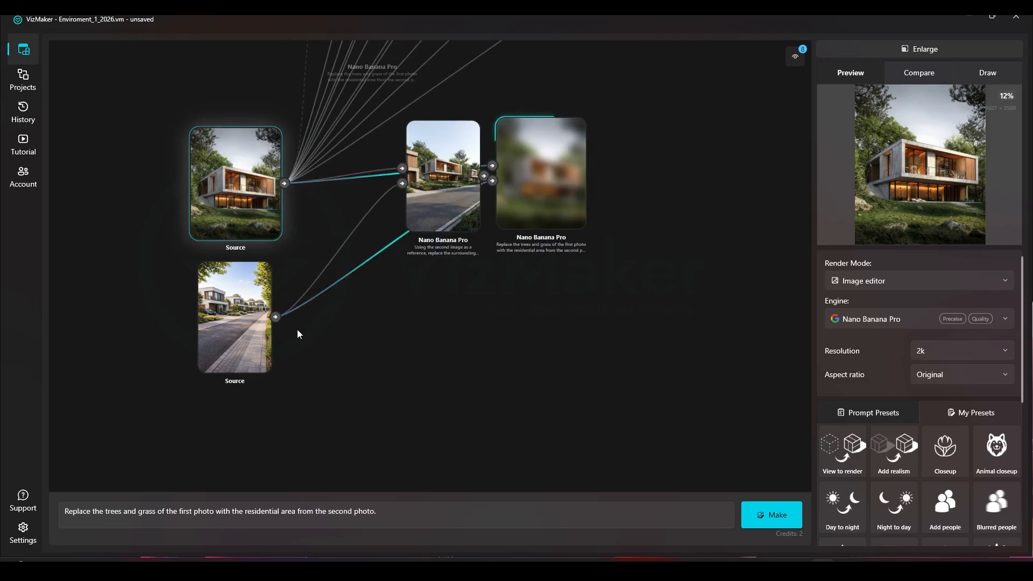
- Move the house and street source nodes farther away from the result nodes and clear the selection
left_click_drag(215, 223, 178, 220)
left_click_drag(229, 306, 189, 297)
left_click(269, 333)
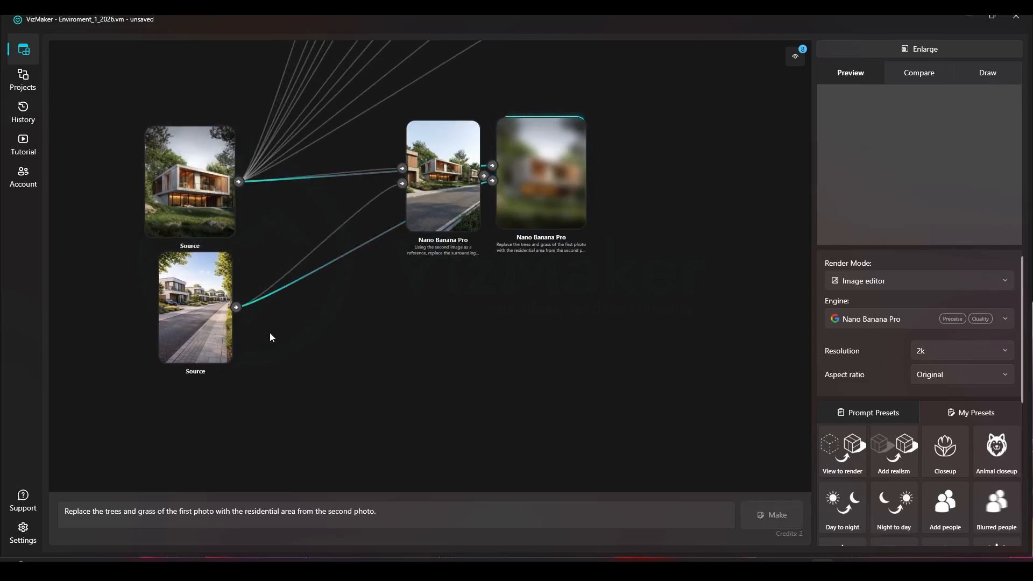
- Select the street source as the first image of a new Nano Banana Pro node and connect the house source as second input
left_click(218, 299)
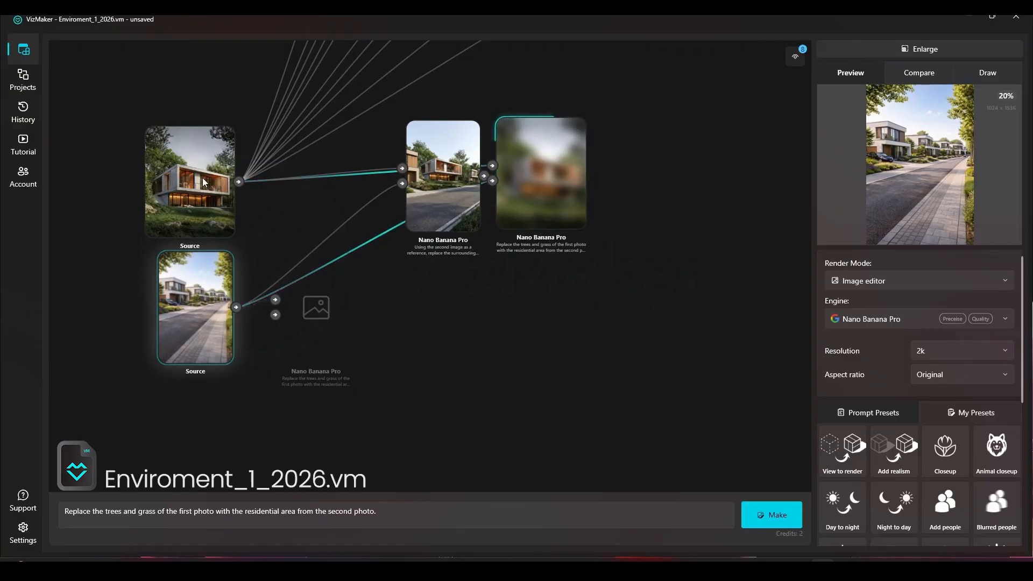
left_click(191, 214)
left_click(224, 281)
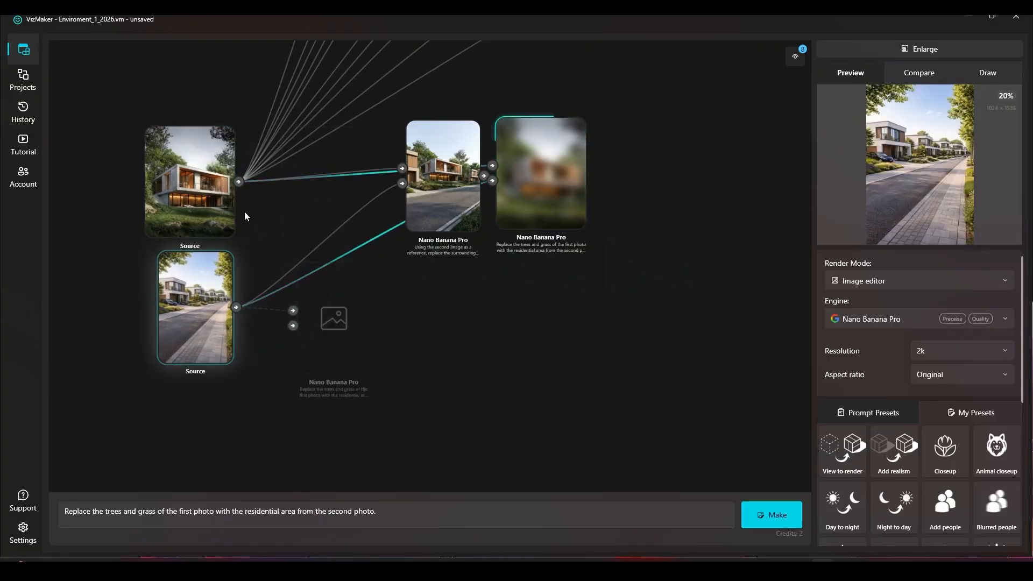
left_click_drag(288, 334, 291, 326)
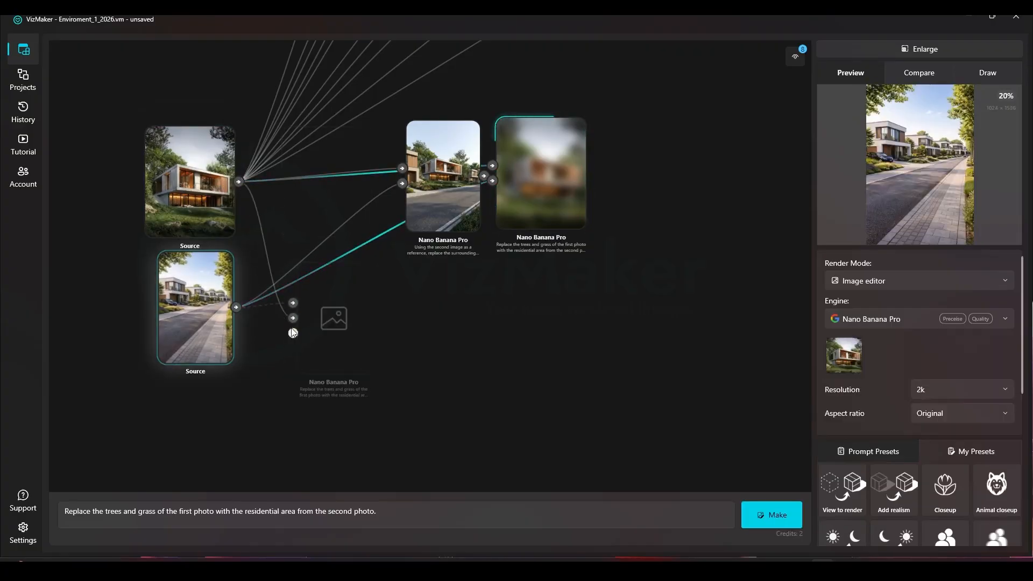
- Reuse the trees-and-grass replacement prompt, changing "trees and grass" to "houese"
left_click_drag(395, 515, 20, 507)
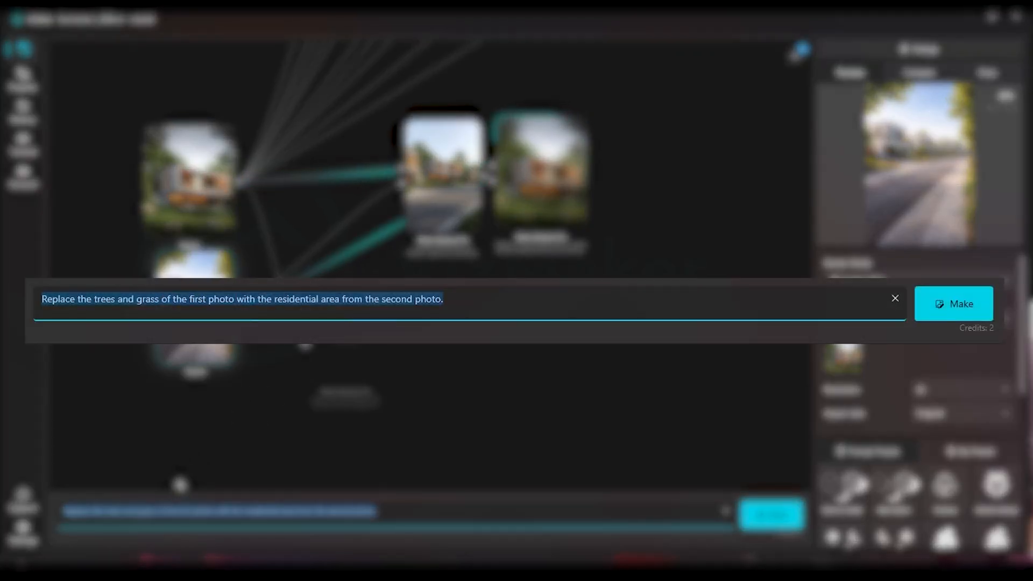
type("Replace the trees and grass of the first photo with the residential area from the second photo.")
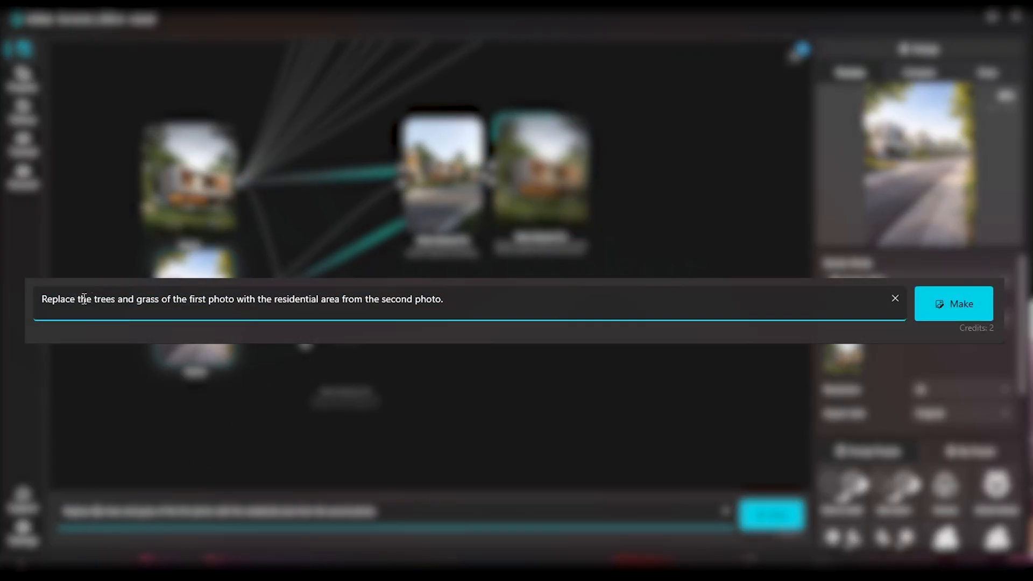
left_click_drag(93, 299, 161, 302)
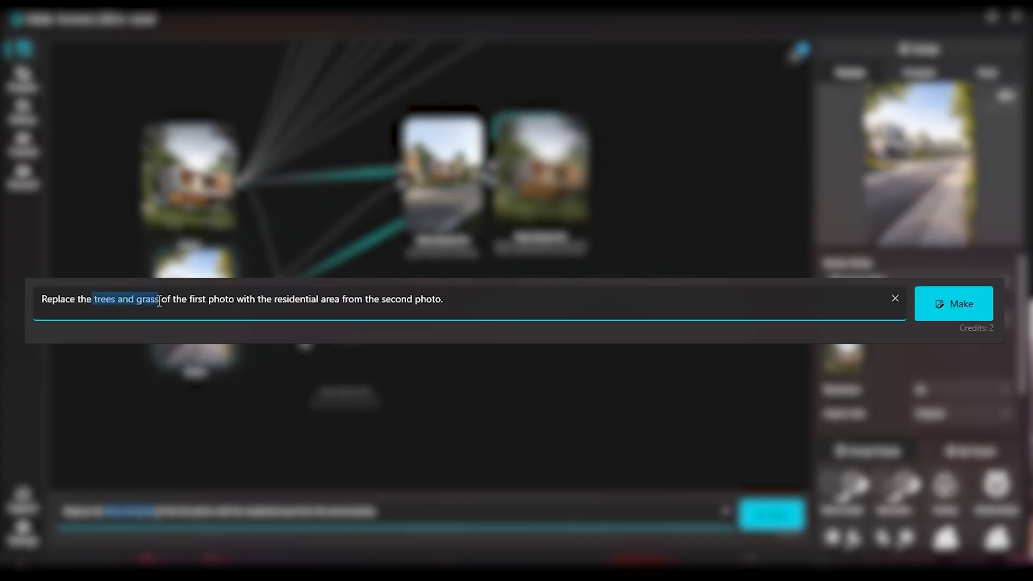
type("hou")
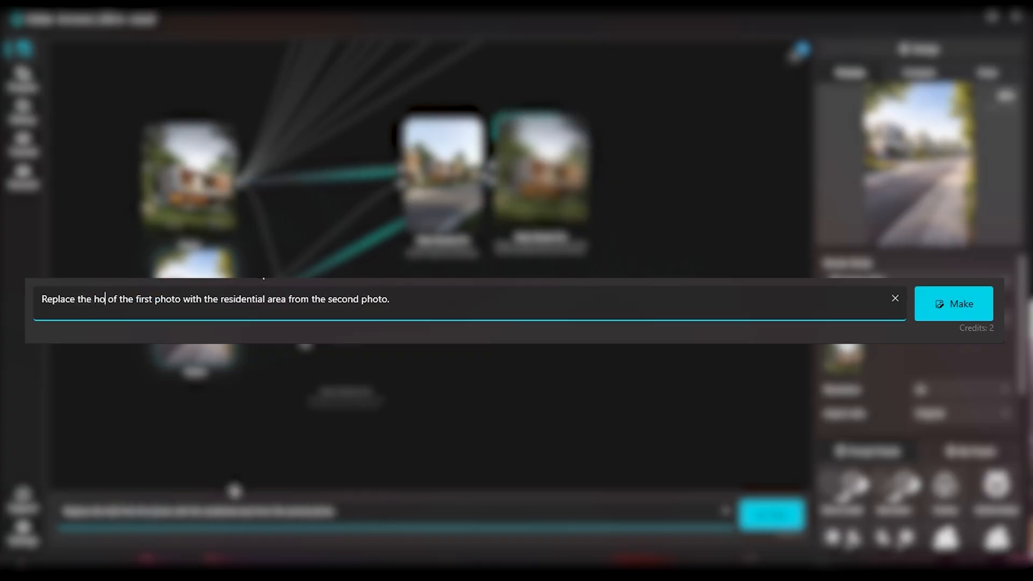
type("ese")
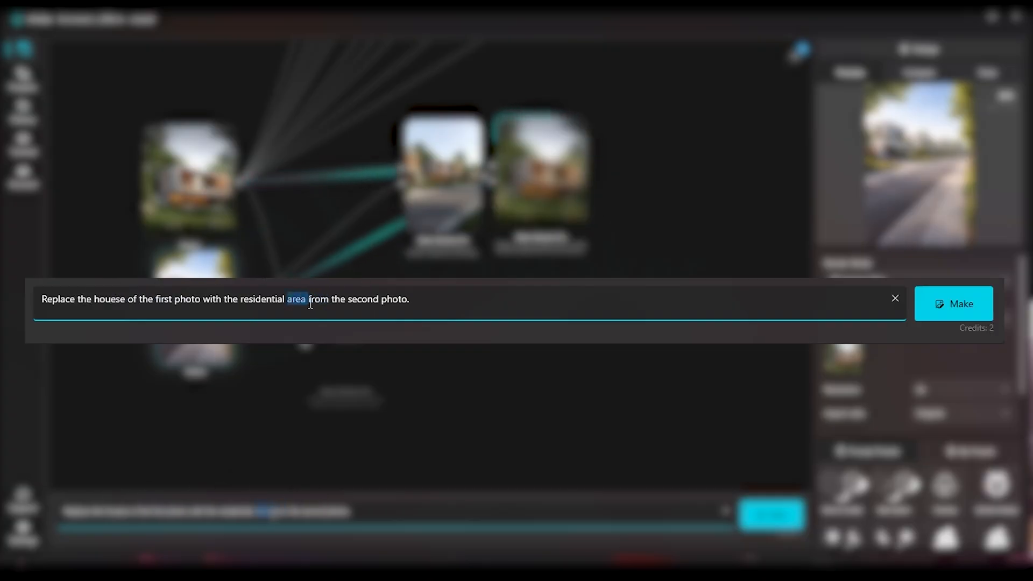
- Change "residential area" to "house" in the prompt and generate the image from the street and house sources
double_click(270, 299)
type("hi")
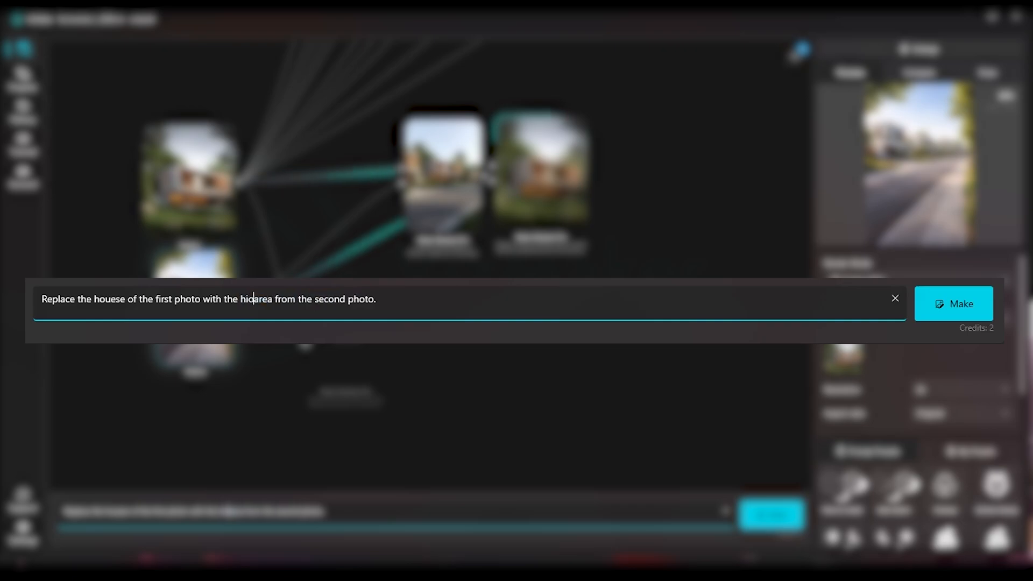
type("use")
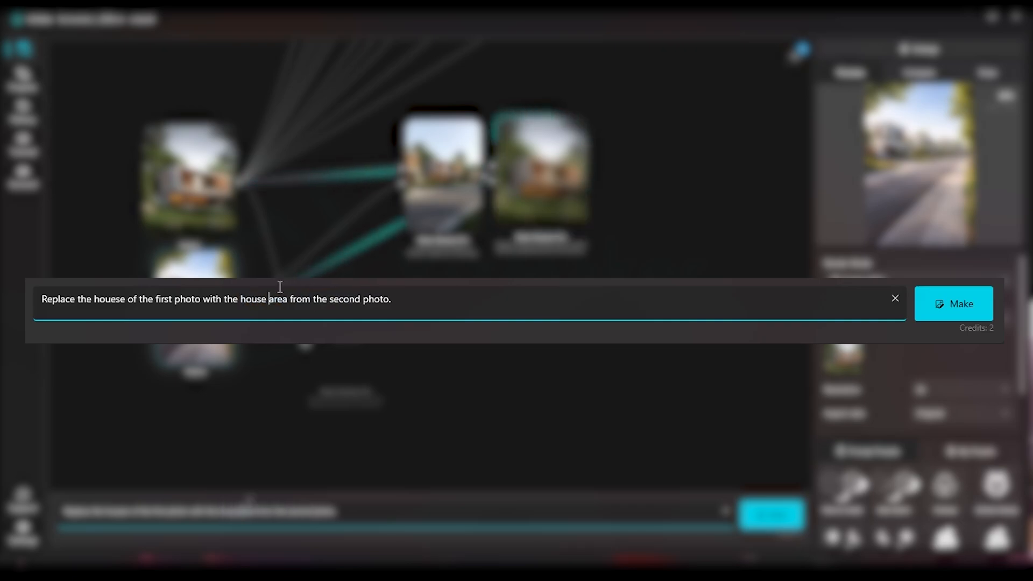
left_click_drag(270, 299, 312, 303)
key("BackSpace")
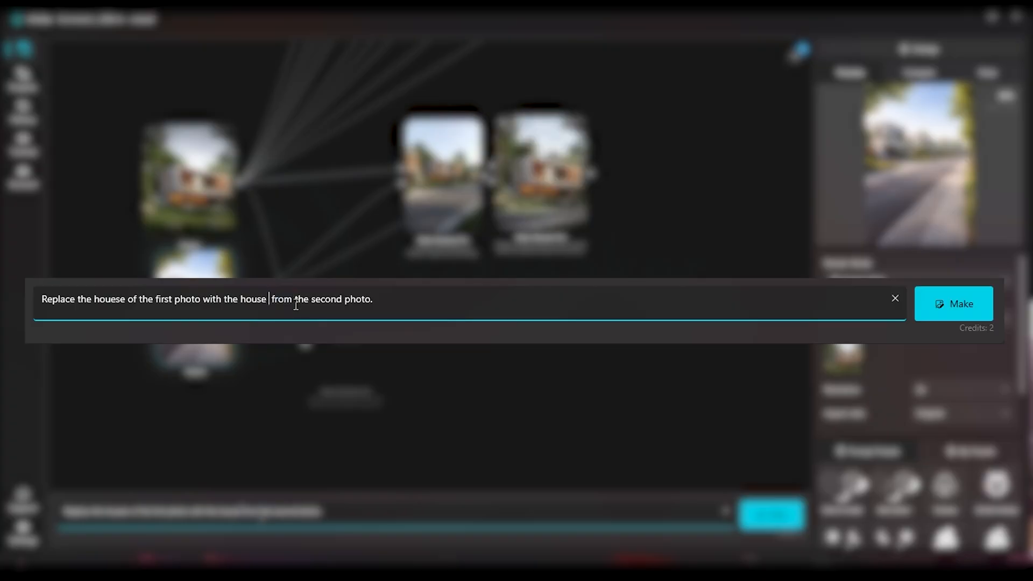
left_click(915, 298)
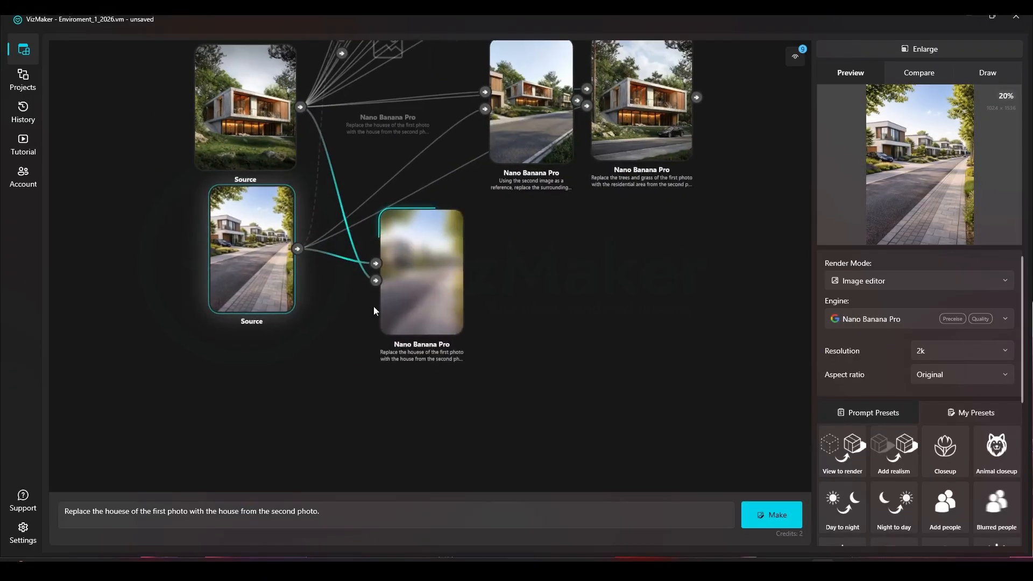
- Examine the street and house source images, the generating node, and the two finished Nano Banana Pro results
scroll(239, 255, "up", 5)
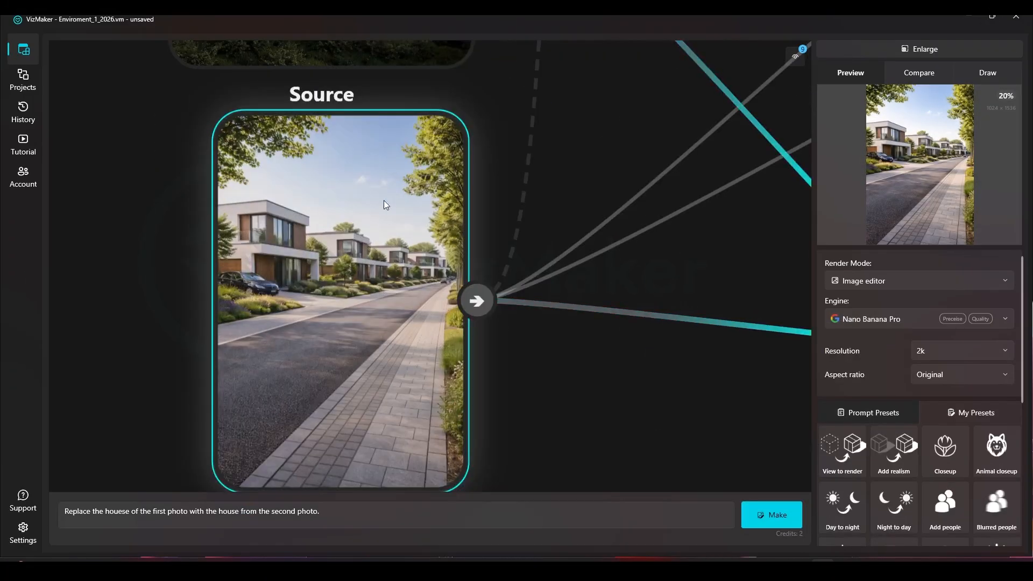
scroll(344, 239, "up", 5)
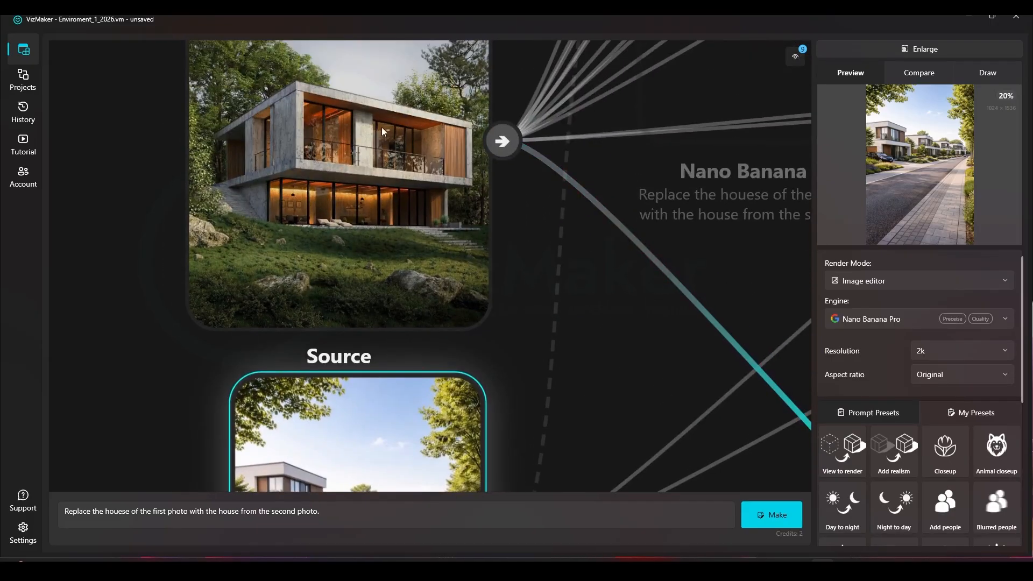
scroll(382, 129, "down", 3)
scroll(248, 368, "down", 2)
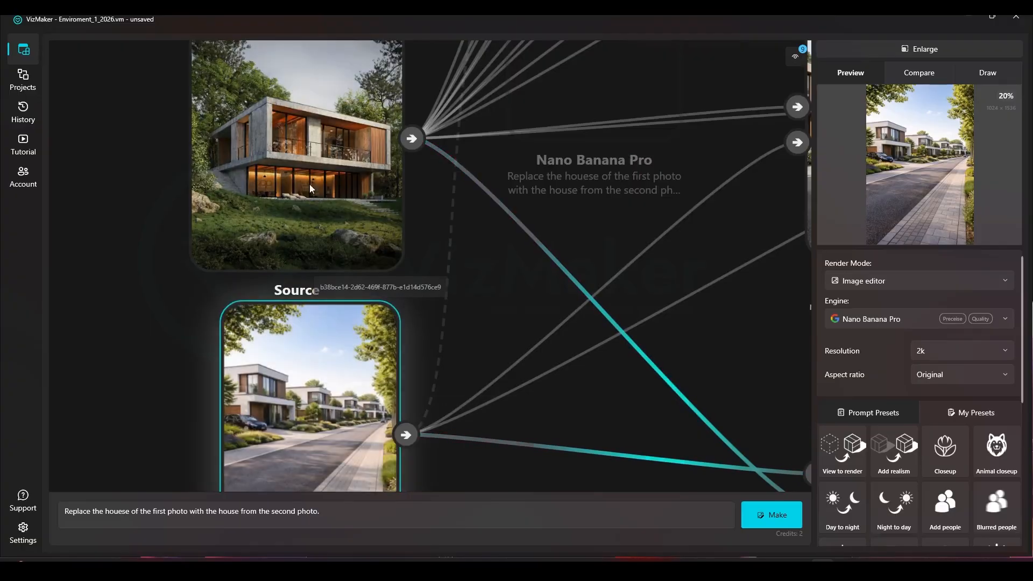
left_click_drag(515, 357, 39, 145)
scroll(376, 345, "down", 2)
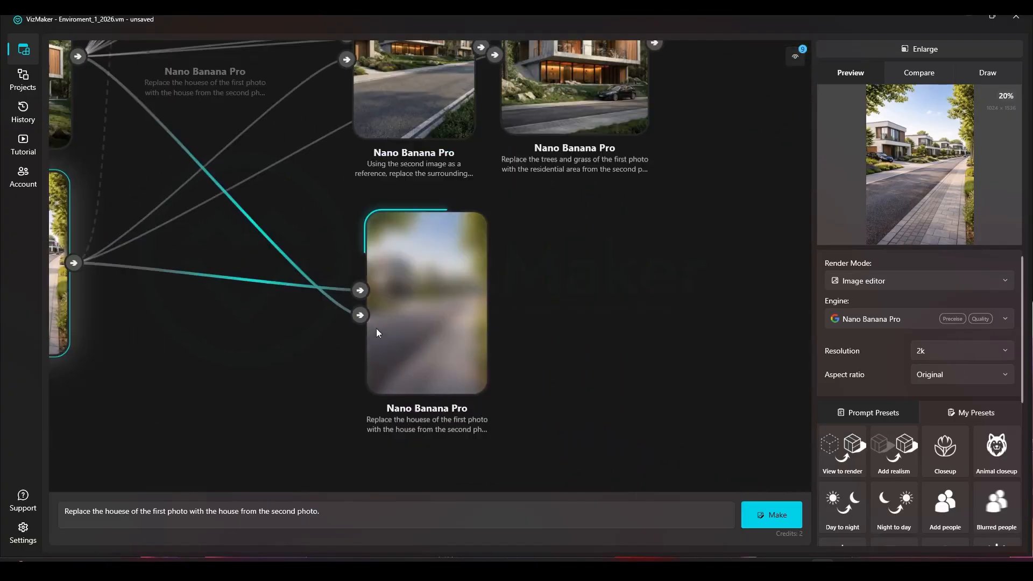
left_click_drag(501, 235, 411, 373)
scroll(476, 177, "up", 2)
left_click_drag(468, 185, 479, 215)
scroll(472, 211, "down", 3)
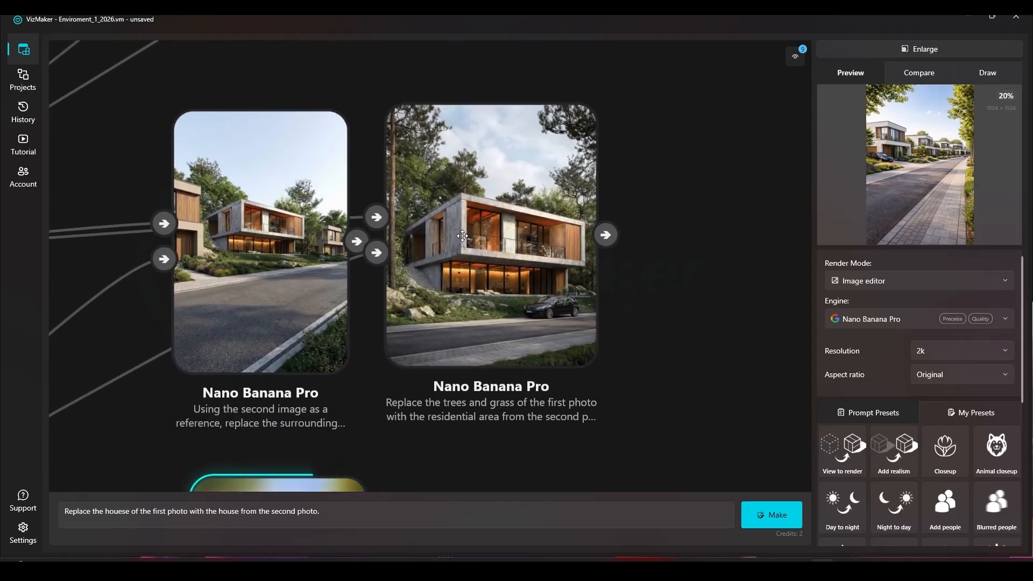
- Set the street source as Compare A and the trees-and-grass replacement result as Compare B
left_click_drag(469, 247, 758, 134)
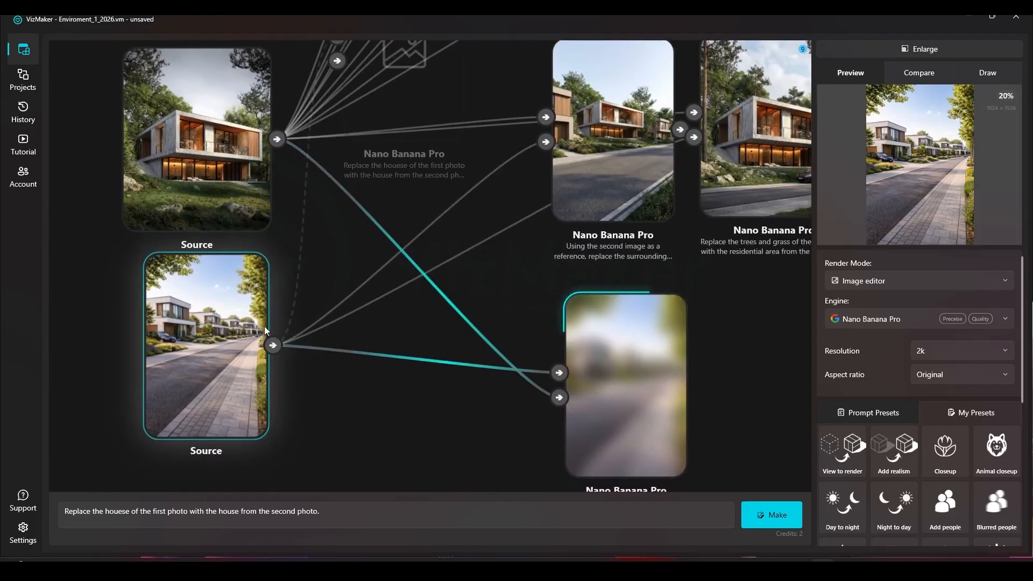
right_click(232, 328)
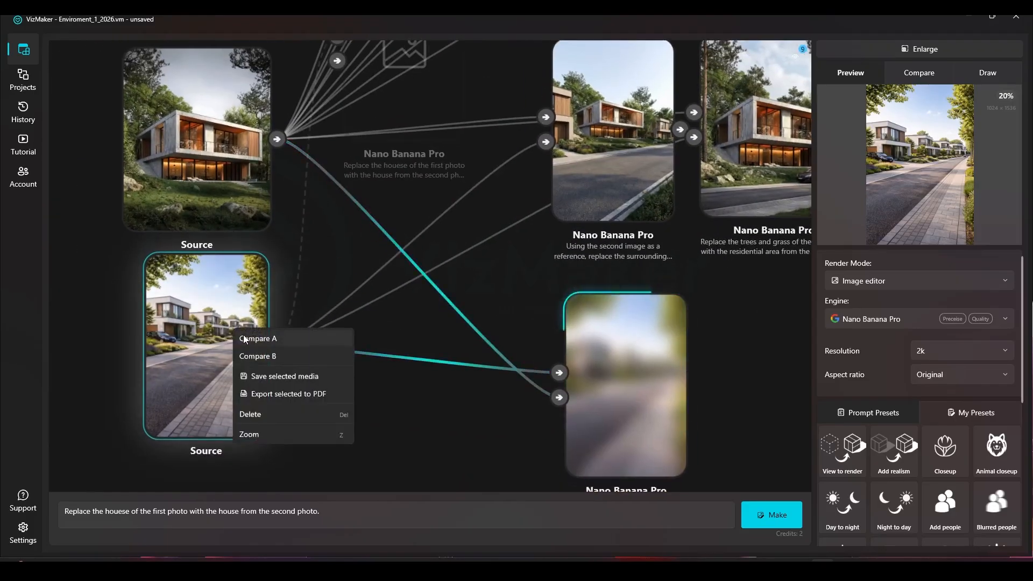
left_click(253, 338)
right_click(452, 244)
left_click(500, 273)
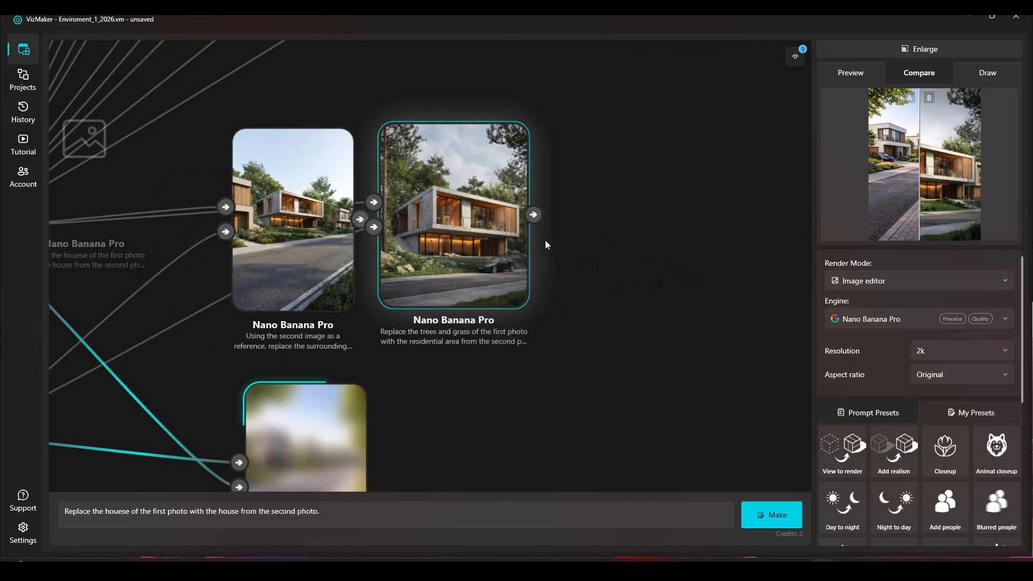
- Enlarge the comparison and examine how the car, road and paving match between the street source and the result
left_click(923, 49)
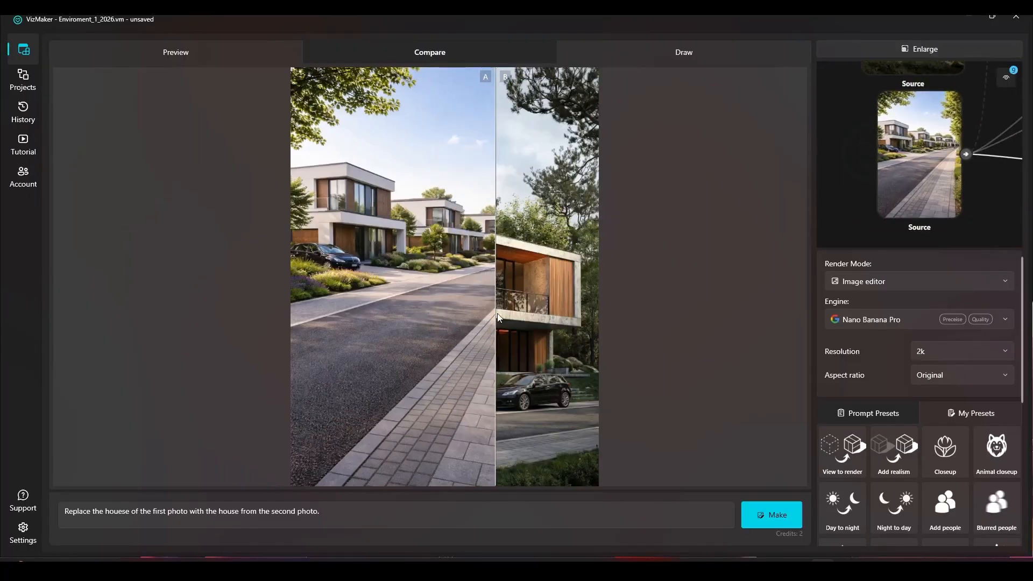
scroll(473, 483, "up", 5)
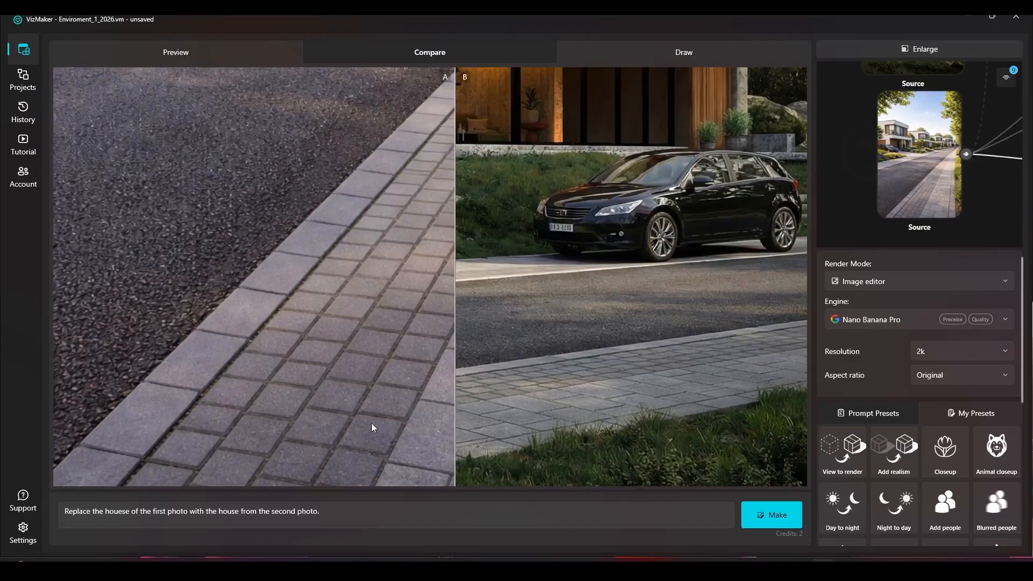
scroll(383, 392, "down", 5)
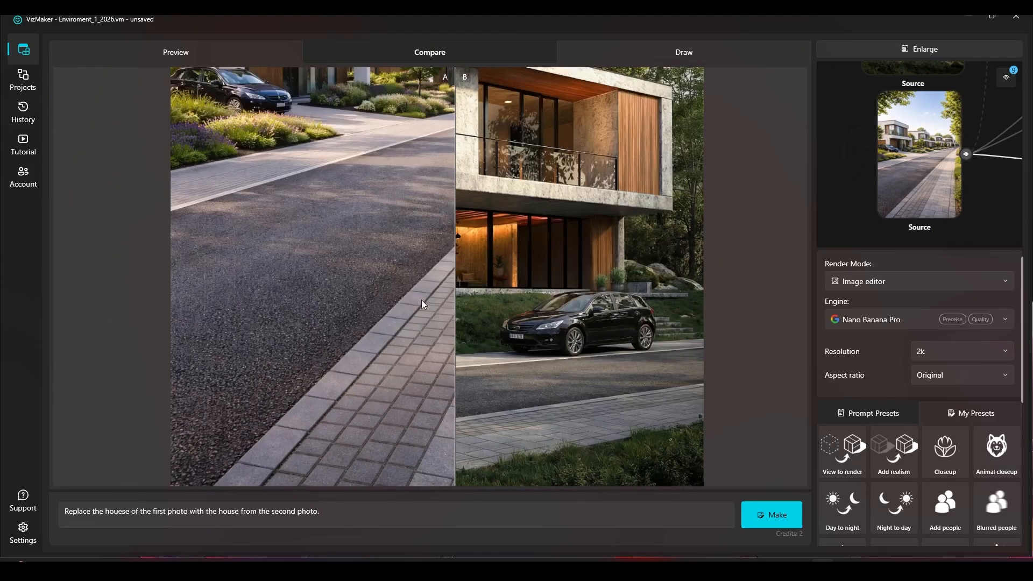
- Examine the comparison of the street source and the trees-and-grass replacement, revealing the full result before returning to the node graph
scroll(418, 306, "up", 2)
scroll(418, 306, "down", 3)
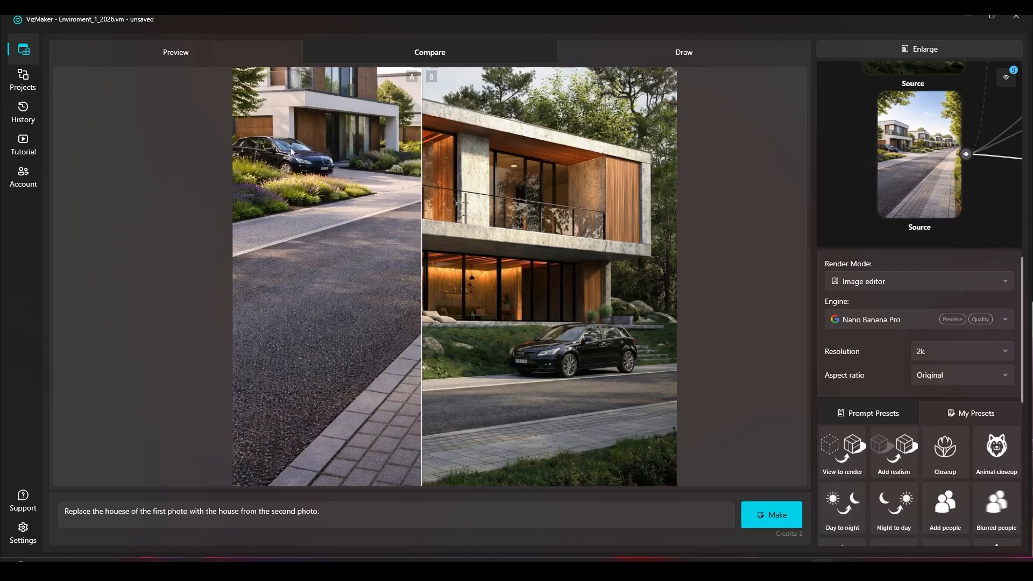
scroll(302, 188, "down", 1)
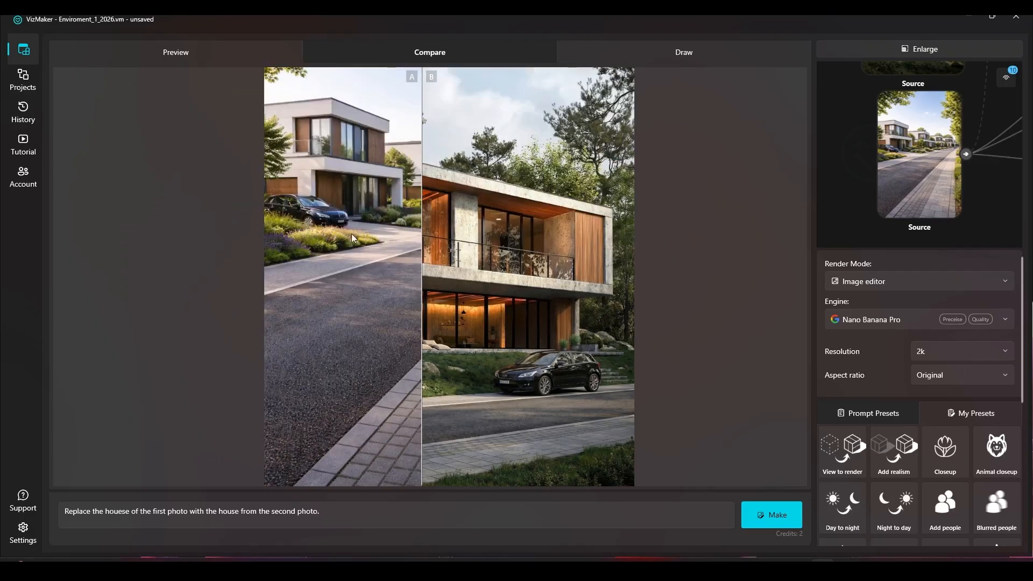
left_click_drag(421, 257, 293, 273)
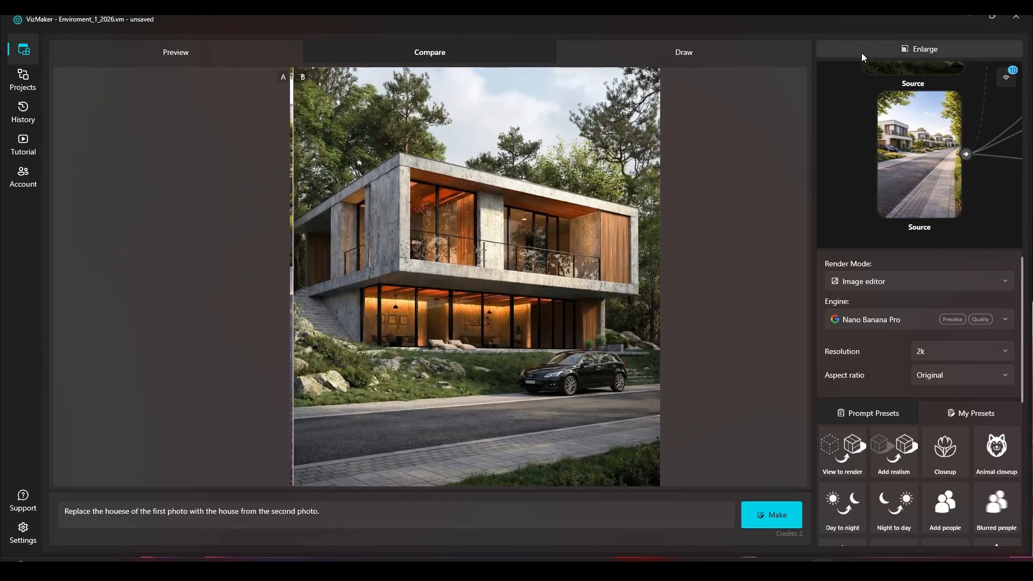
left_click(887, 45)
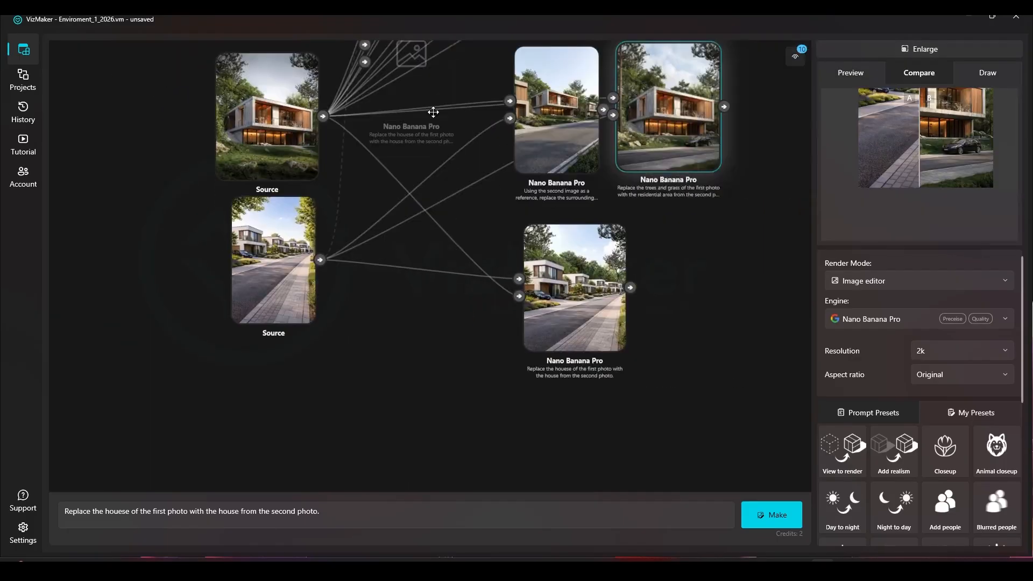
- Set the street source as Compare A and the result that replaces the first photo's house with the second photo's as Compare B
left_click_drag(433, 112, 331, 106)
scroll(509, 287, "up", 5)
scroll(451, 271, "down", 2)
left_click_drag(411, 209, 530, 188)
scroll(455, 276, "down", 4)
scroll(428, 269, "up", 2)
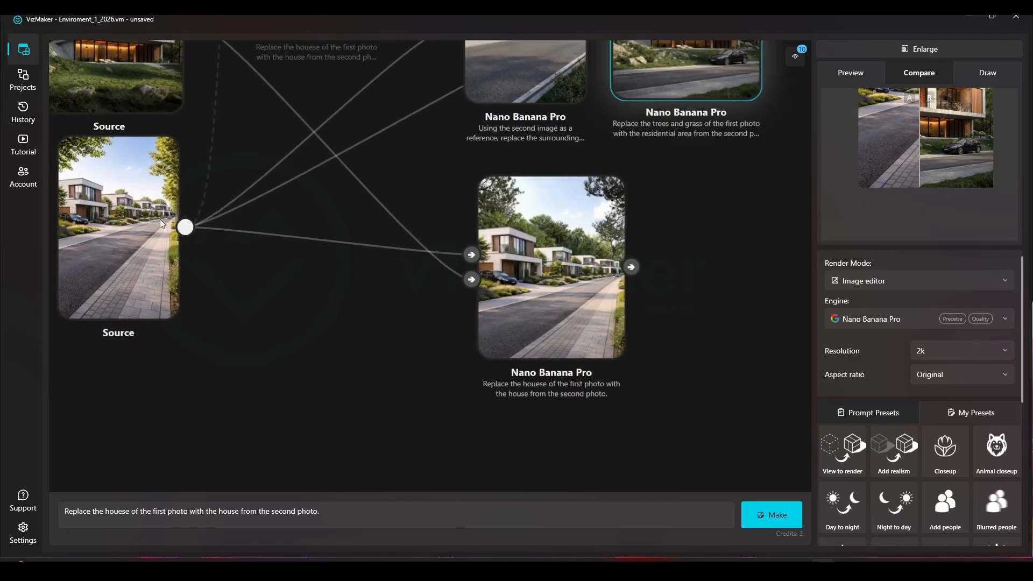
right_click(140, 208)
left_click(164, 219)
right_click(524, 254)
left_click(548, 283)
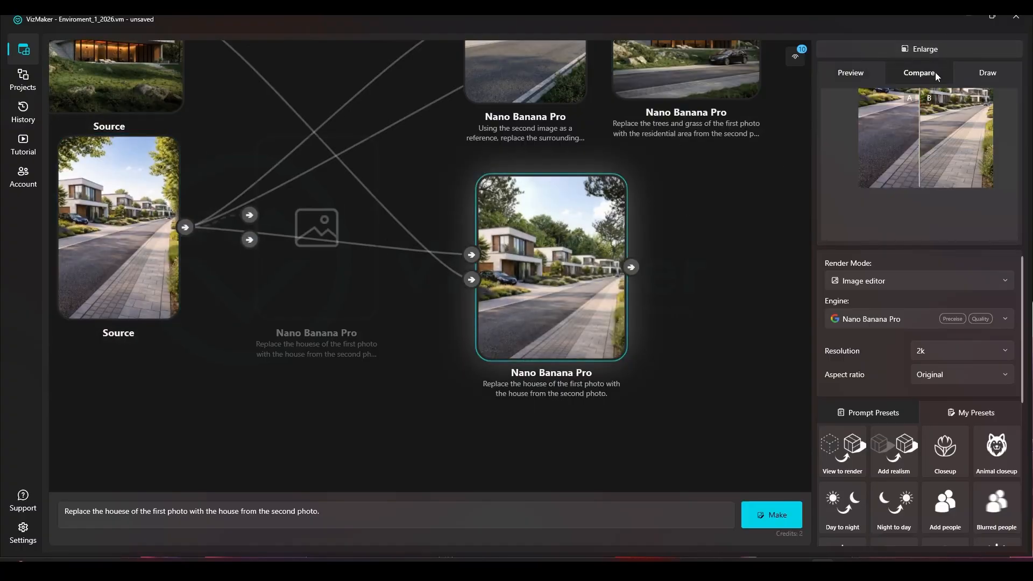
- Enlarge the comparison to examine the street source against the house replacement result, and return to the node graph
left_click(935, 47)
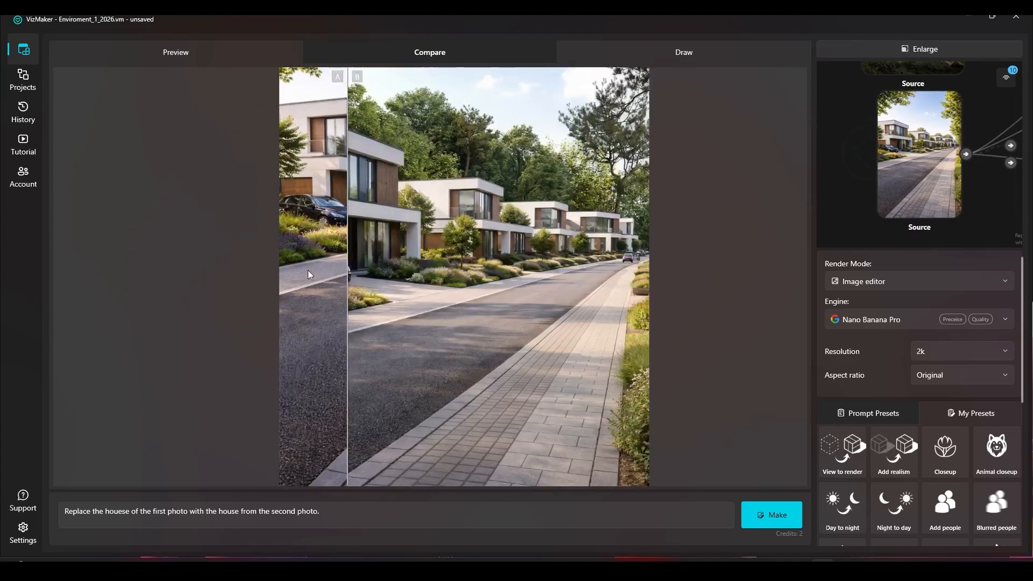
left_click(940, 45)
scroll(429, 257, "down", 5)
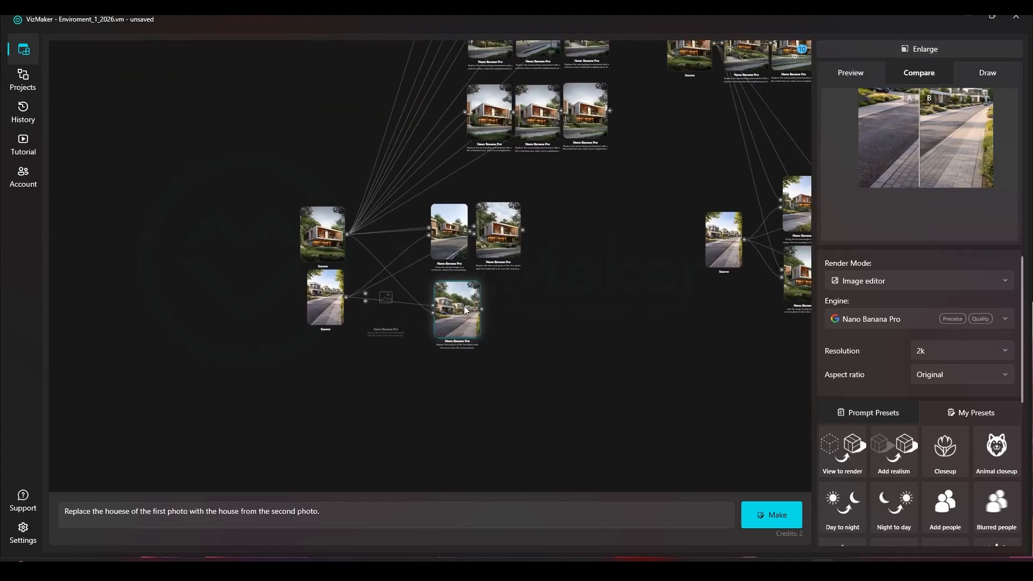
- Reuse the earlier result's prompt "Add the single-family houses from the second photo to the sides of the building in the first photo."
scroll(519, 231, "up", 4)
left_click(591, 269)
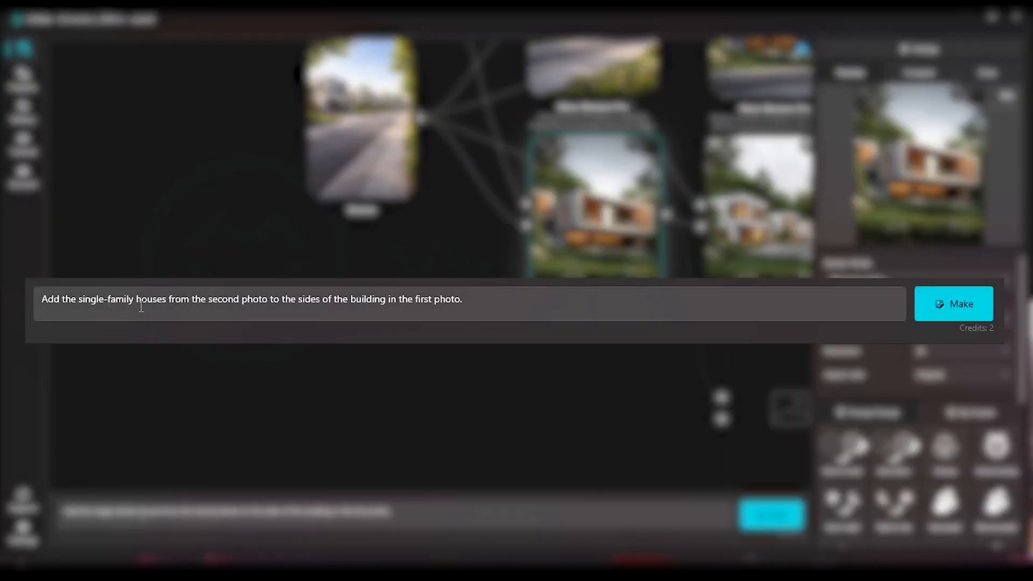
left_click(268, 298)
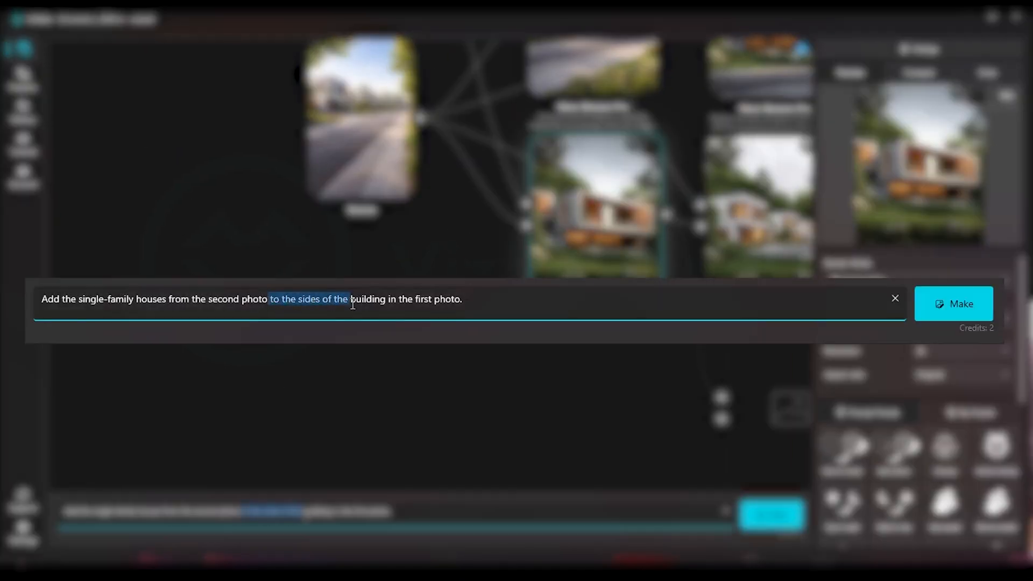
key("ctrl+a")
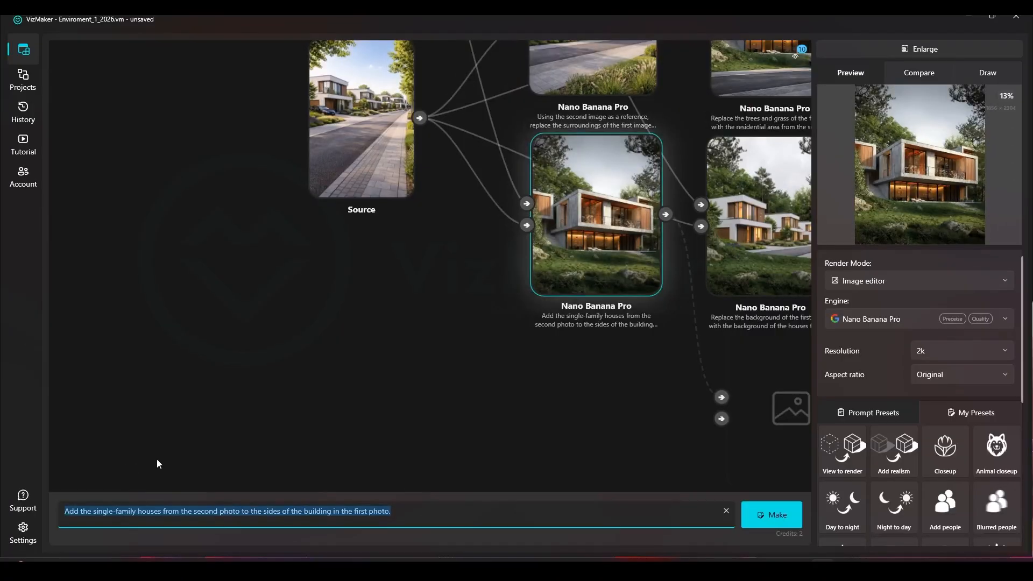
- Use the house source as the first image, connect the street source as the second, and generate the new Nano Banana Pro image
left_click(375, 354)
left_click_drag(399, 256, 579, 292)
scroll(578, 293, "down", 3)
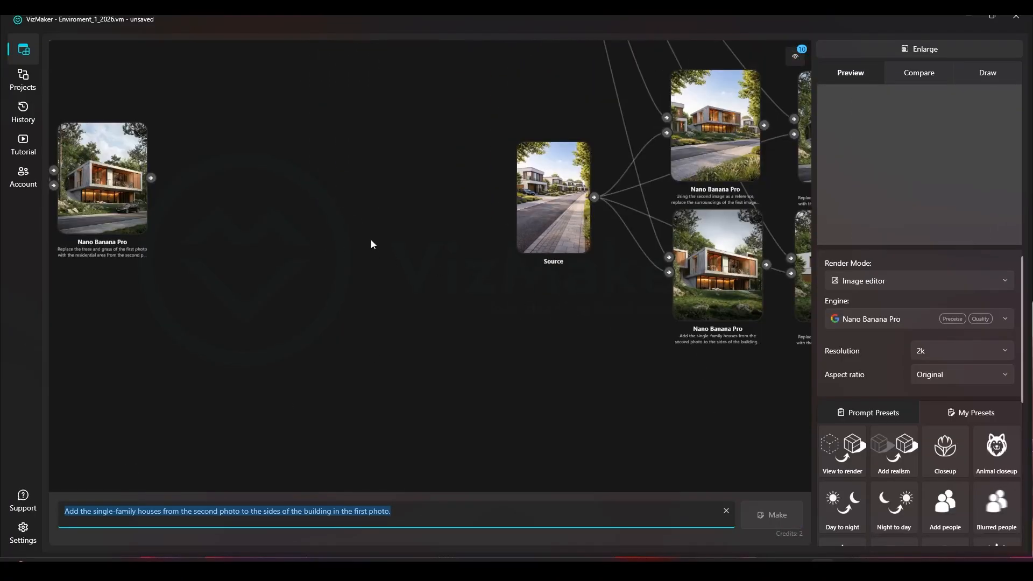
left_click_drag(372, 241, 576, 247)
left_click_drag(490, 223, 146, 213)
left_click_drag(580, 249, 586, 258)
left_click_drag(268, 173, 456, 189)
scroll(455, 190, "down", 3)
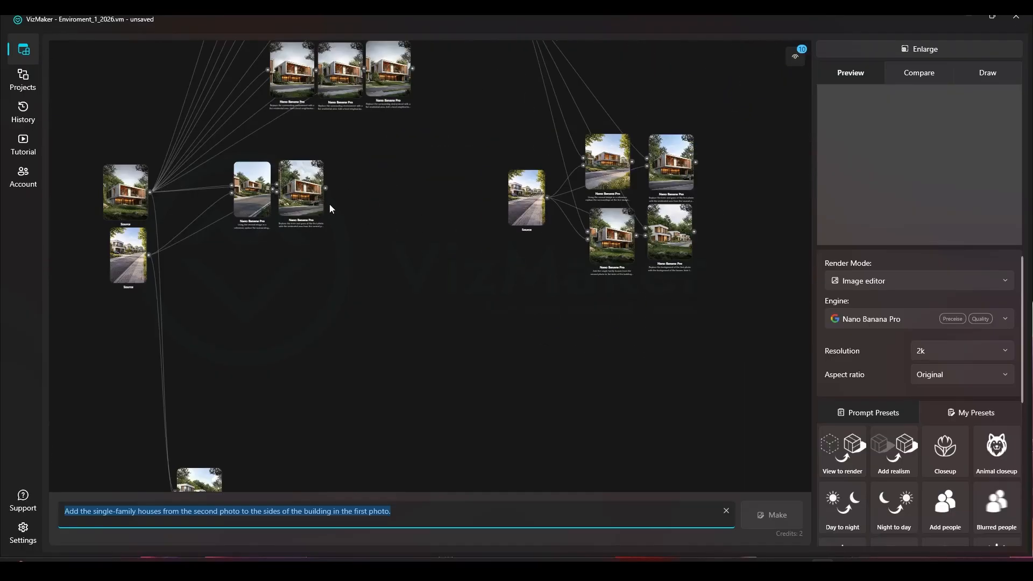
scroll(182, 209, "up", 3)
left_click(73, 185)
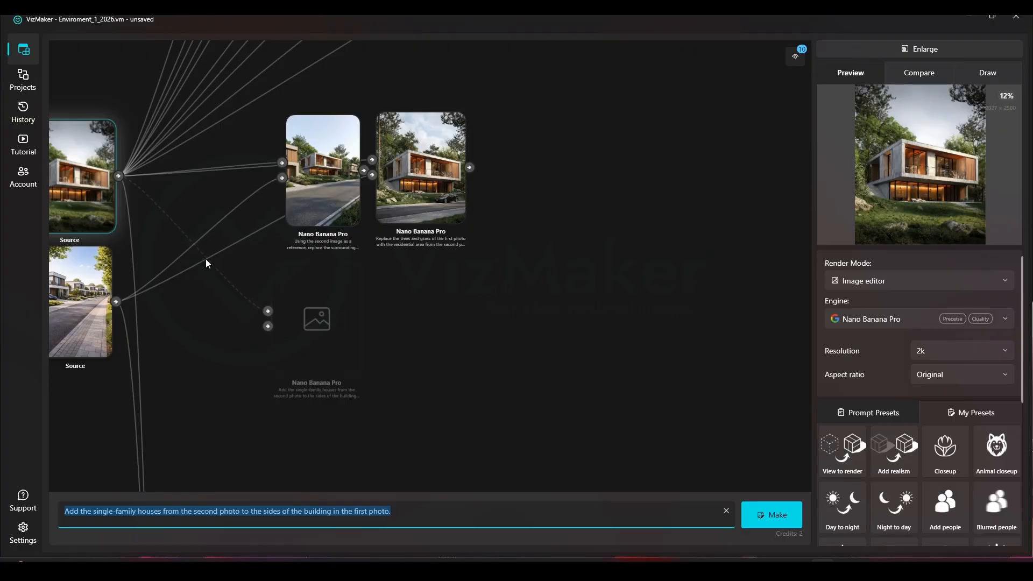
left_click_drag(205, 261, 244, 270)
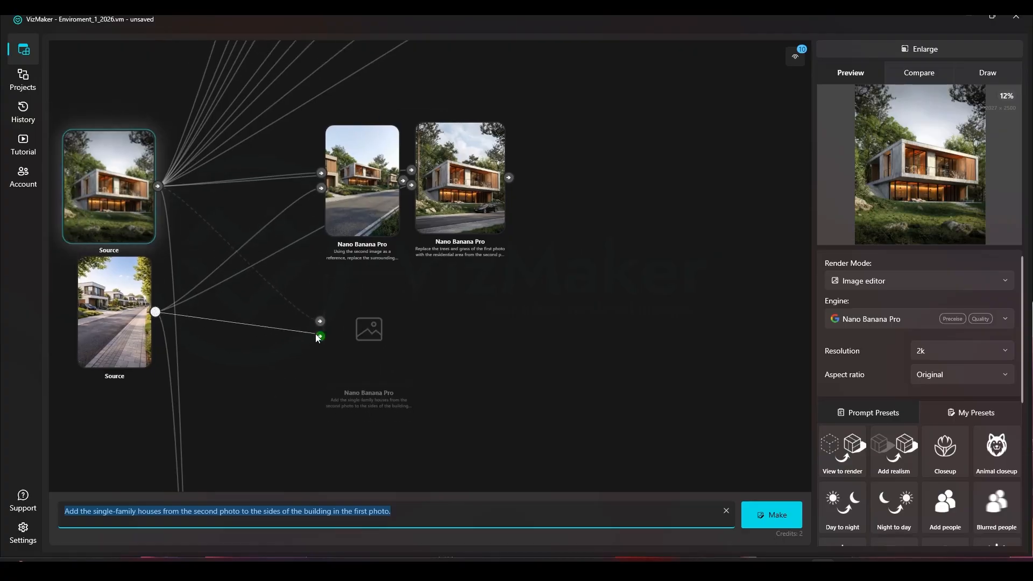
left_click_drag(318, 338, 319, 336)
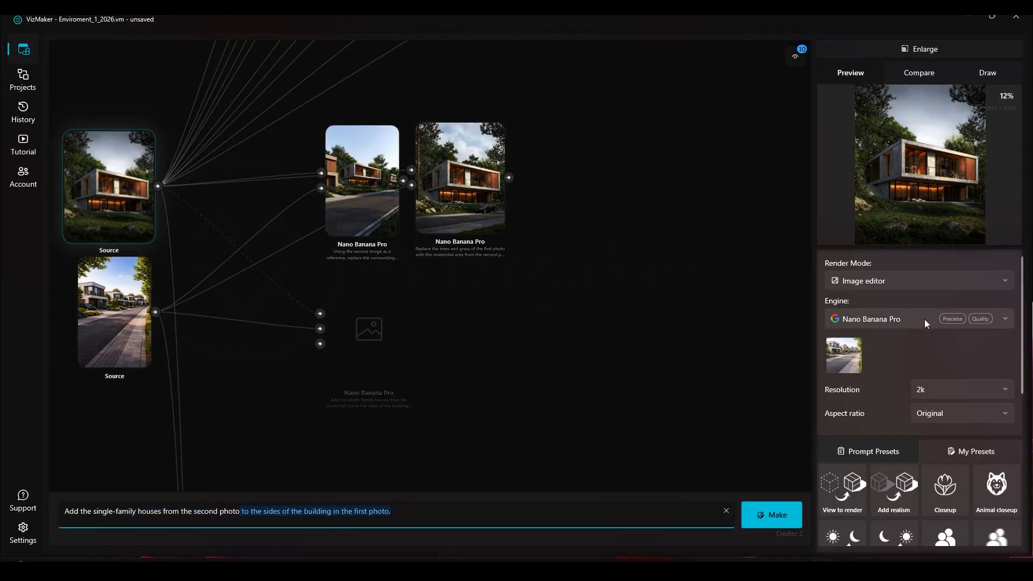
left_click(775, 518)
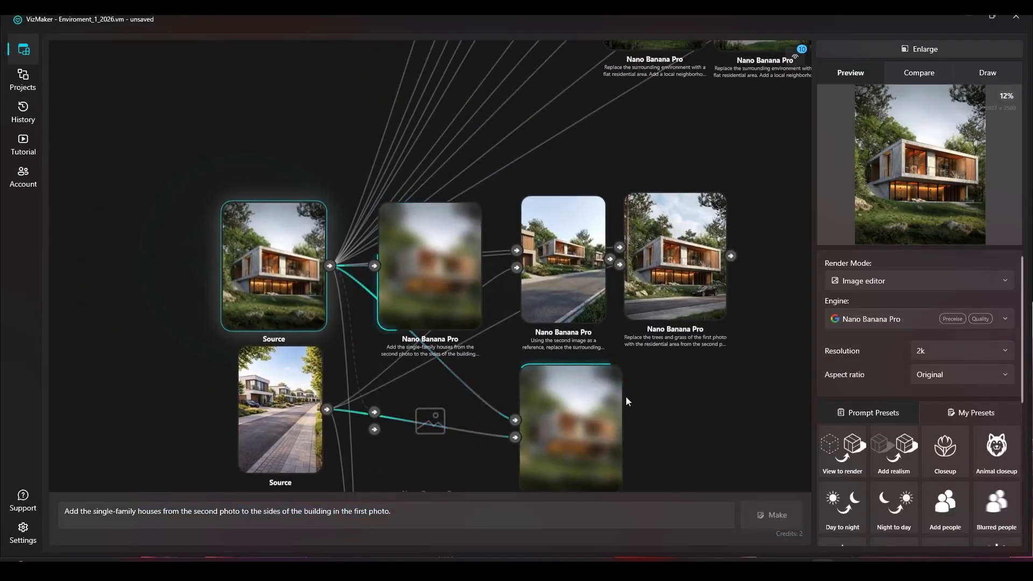
- Stack the three generating Nano Banana Pro nodes in a column below the two earlier results
left_click_drag(628, 401, 629, 247)
left_click_drag(438, 267, 595, 436)
left_click_drag(577, 426, 538, 320)
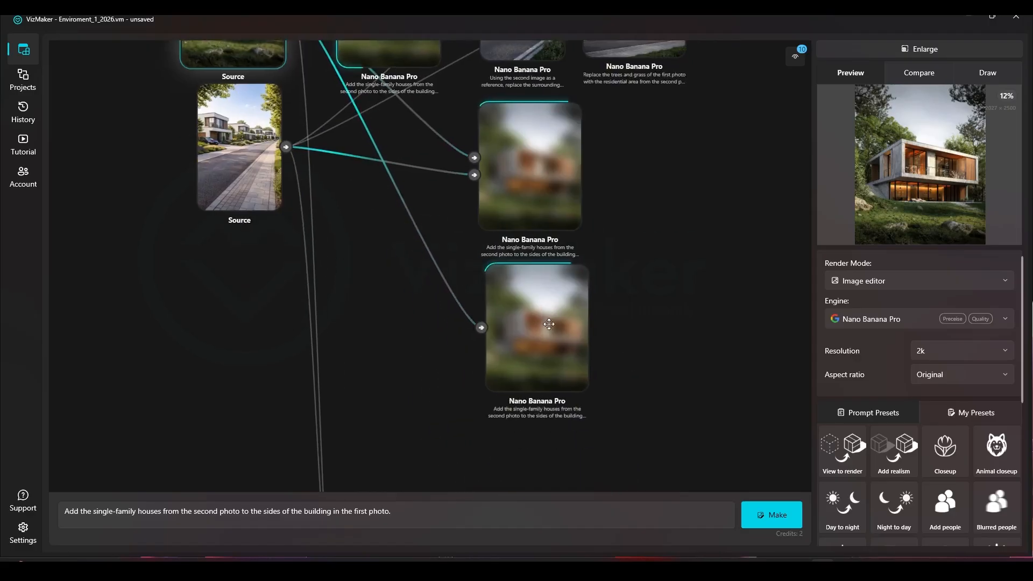
scroll(537, 318, "down", 3)
left_click_drag(461, 147, 558, 448)
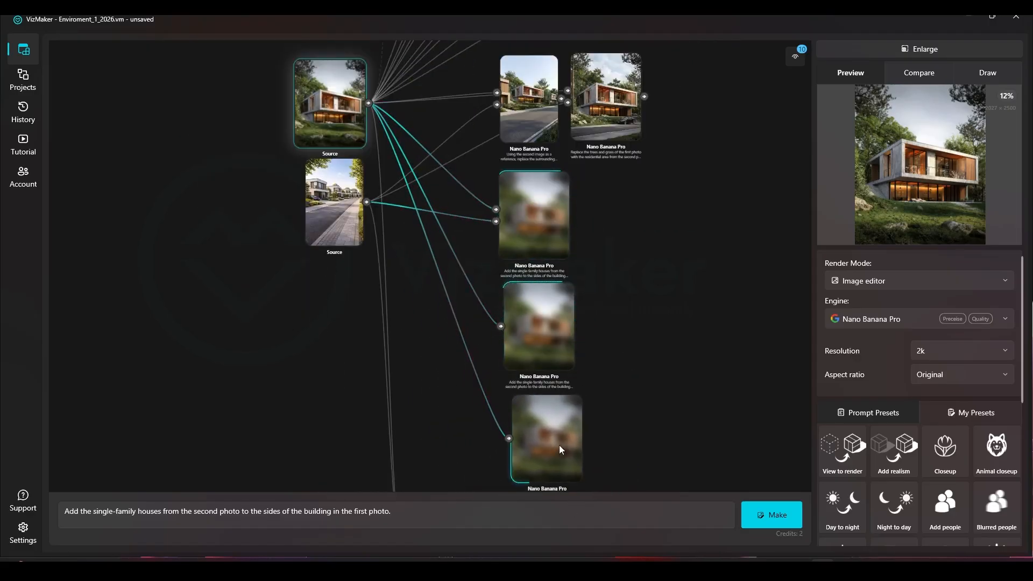
left_click(533, 336)
left_click_drag(532, 335, 527, 335)
left_click_drag(529, 410, 517, 407)
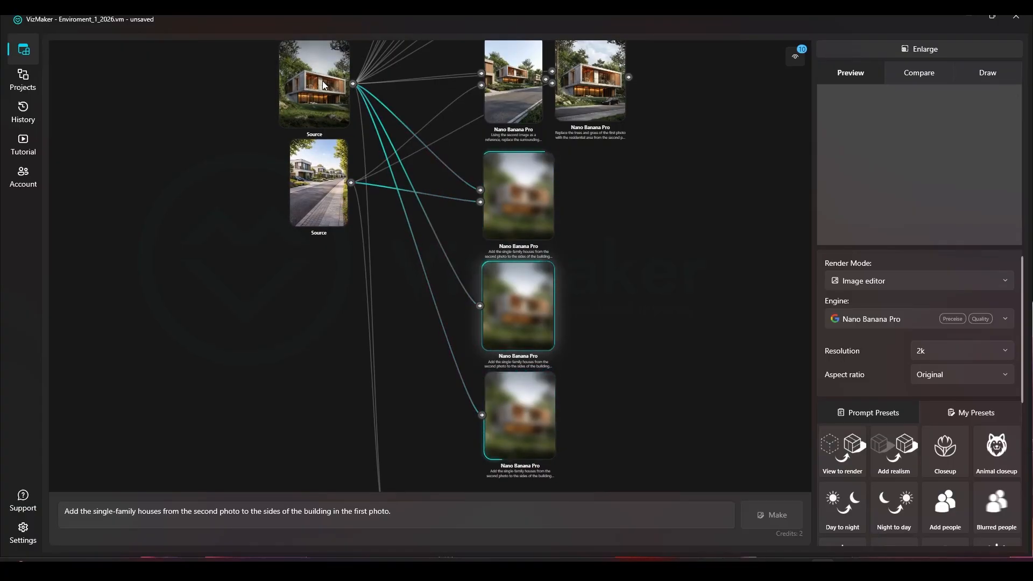
- Examine the house and street source images up close, including the row of houses along the street
scroll(328, 118, "up", 5)
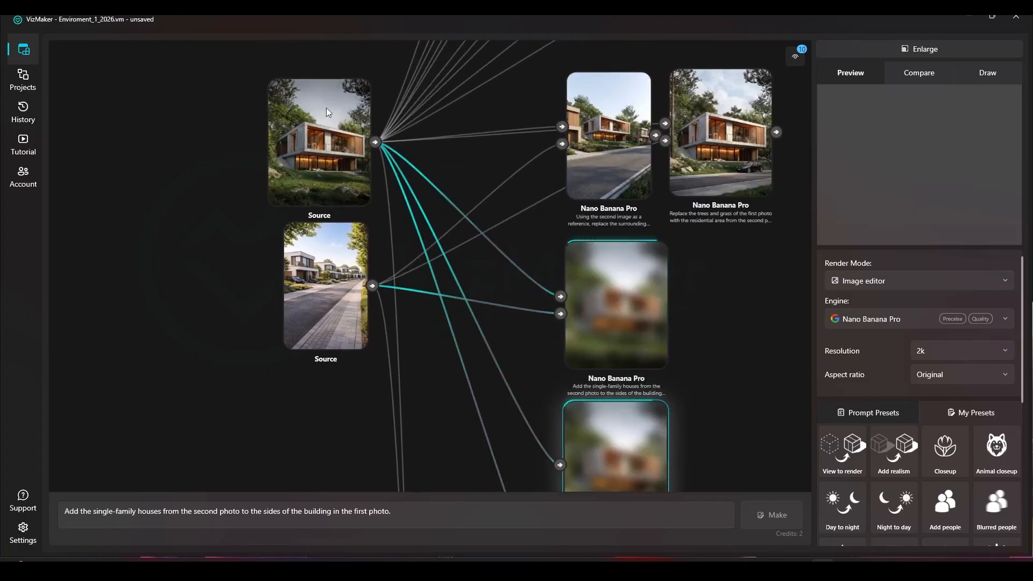
left_click_drag(303, 198, 351, 210)
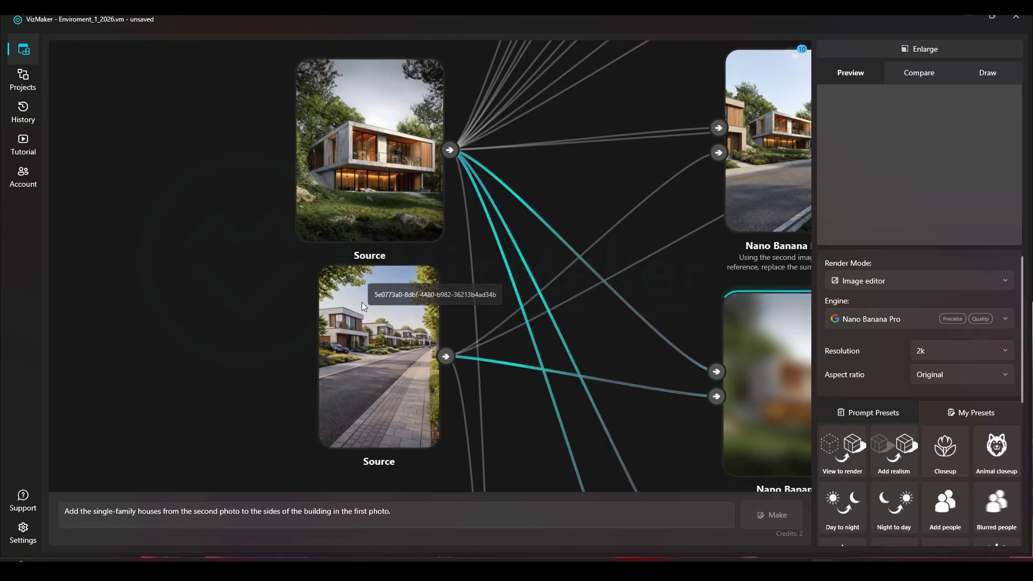
scroll(366, 349, "up", 3)
left_click_drag(365, 345, 357, 283)
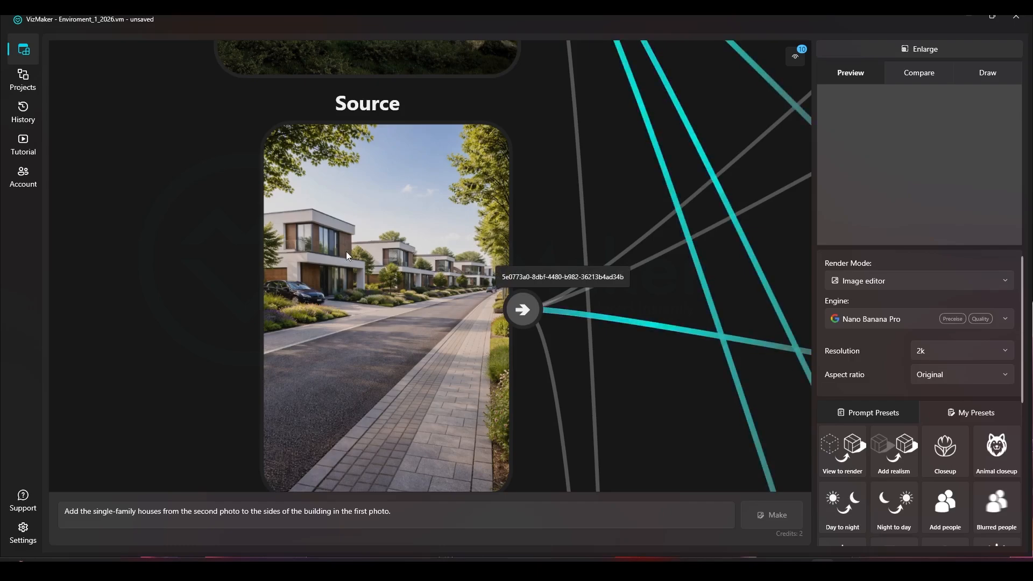
scroll(334, 253, "down", 2)
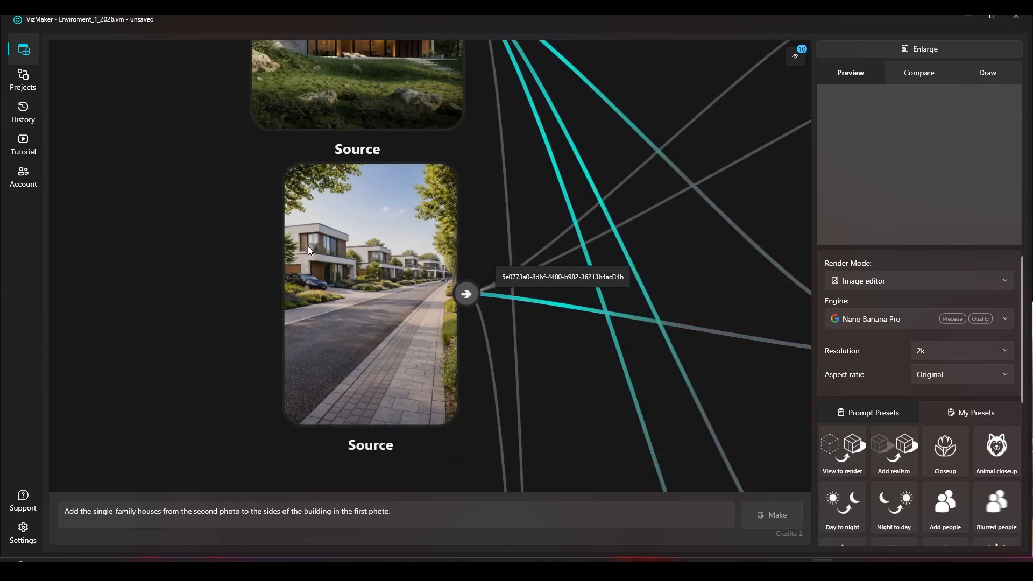
left_click_drag(391, 216, 414, 275)
mouse_move(392, 187)
left_mouse_down()
mouse_move(412, 329)
mouse_move(374, 179)
left_mouse_up()
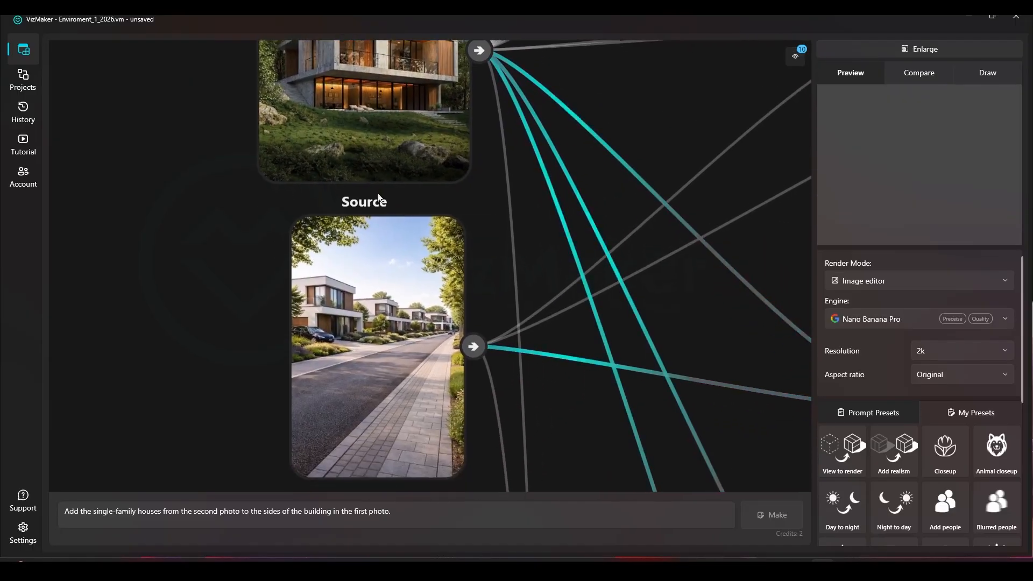
scroll(379, 305, "up", 3)
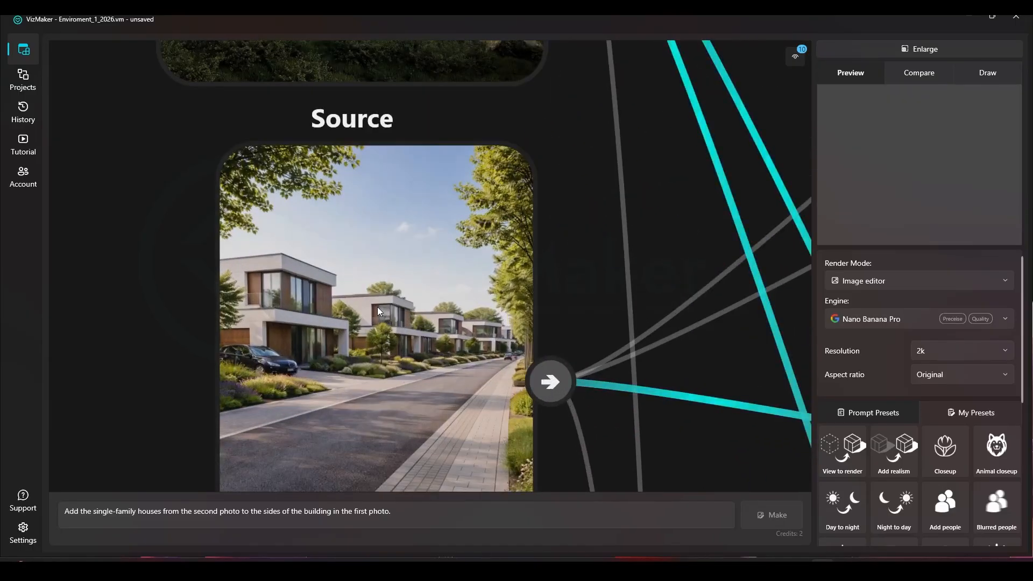
left_click_drag(418, 70, 424, 469)
scroll(339, 349, "down", 3)
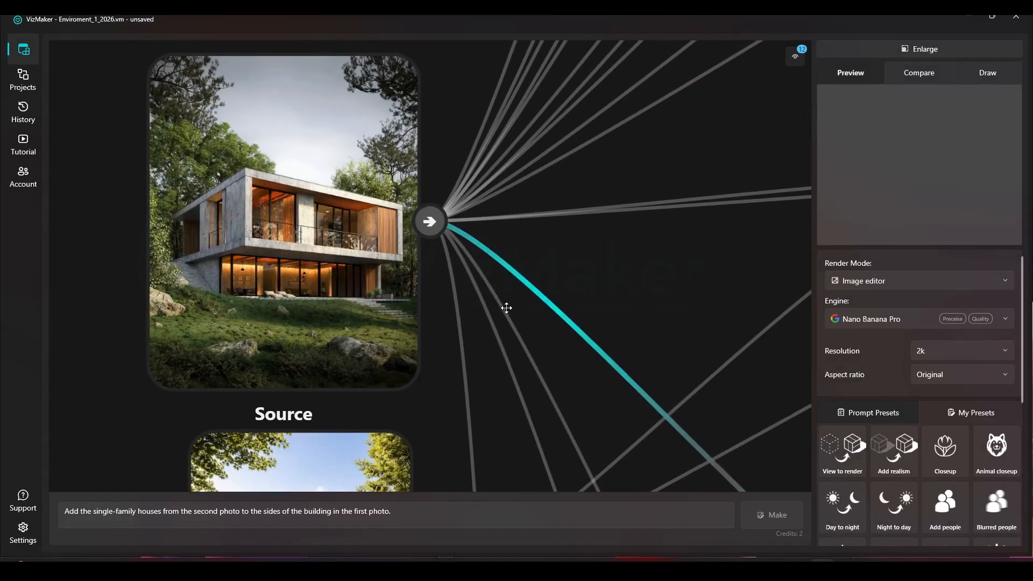
- Examine the lowest result generated from the house source alone, its added surrounding houses, and the prompt used
scroll(385, 262, "down", 3)
left_click_drag(534, 335, 161, 178)
scroll(183, 191, "down", 3)
left_click_drag(253, 384, 345, 314)
scroll(307, 280, "up", 6)
scroll(313, 245, "up", 2)
scroll(325, 262, "down", 2)
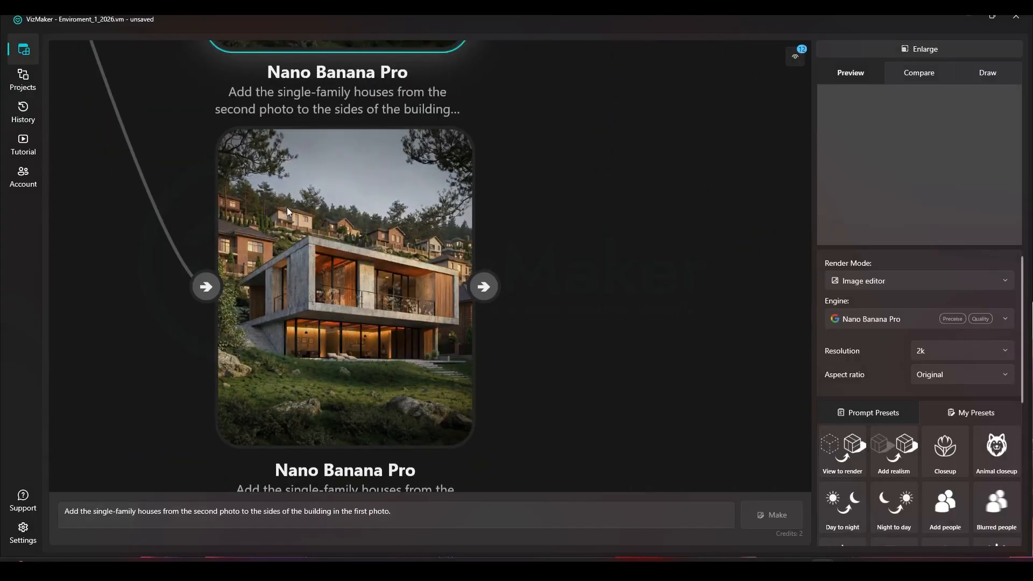
left_click(390, 240)
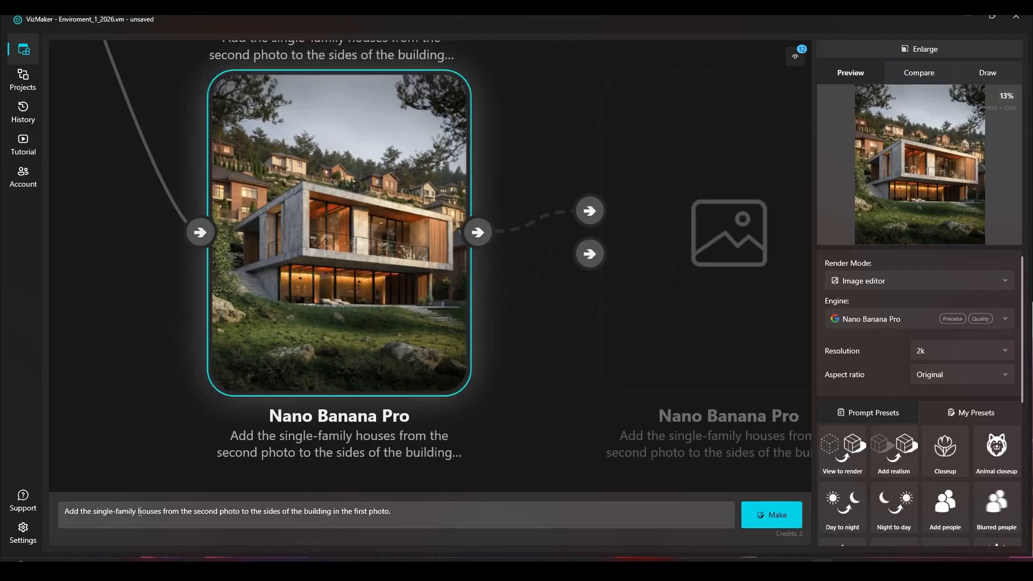
left_click(211, 510)
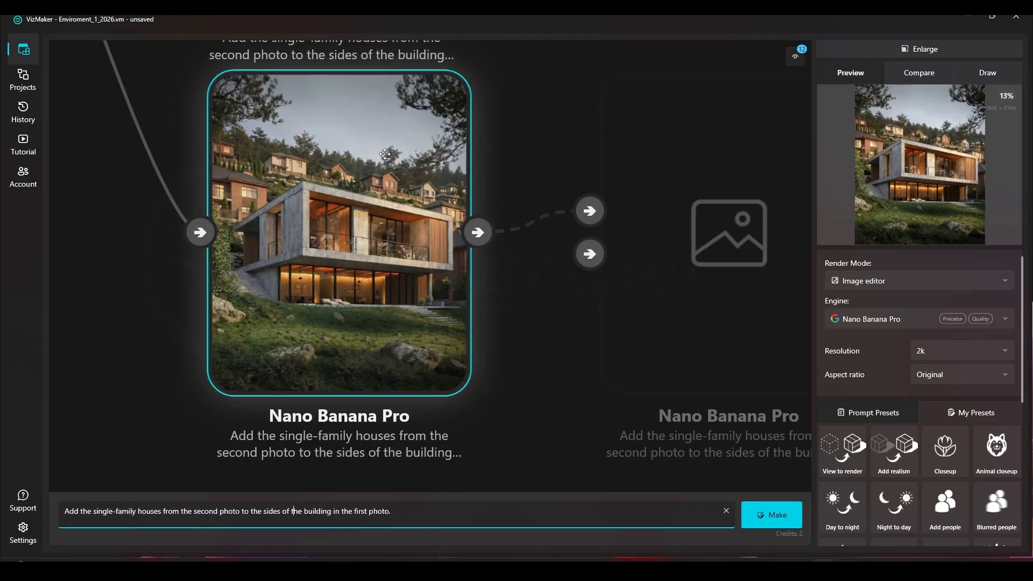
- Examine the middle result in the column, including the areas on both sides of the house
left_click_drag(385, 155, 385, 162)
scroll(215, 291, "down", 2)
left_click_drag(462, 136, 470, 423)
scroll(344, 316, "up", 2)
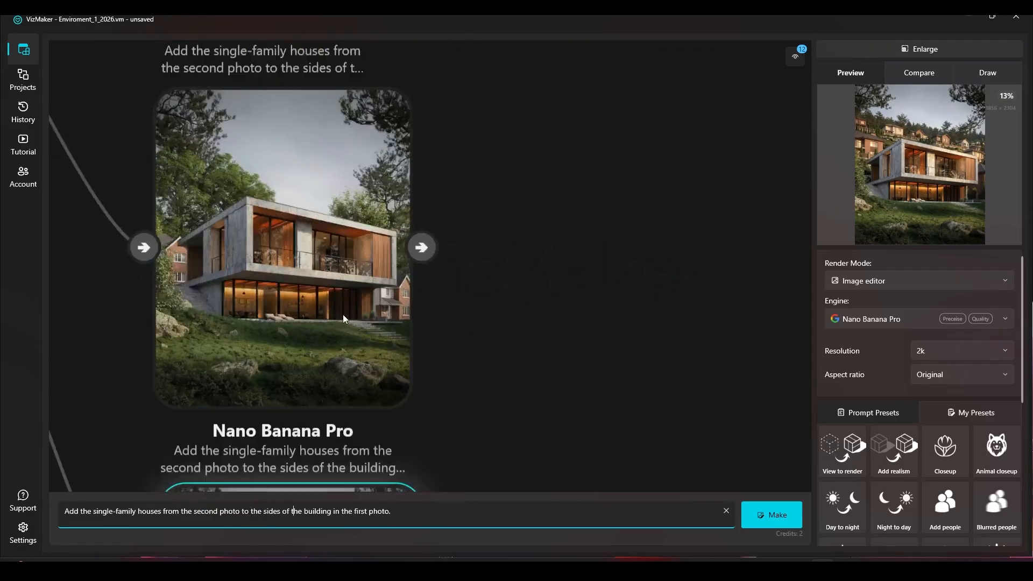
- Select the top result made from both source images and examine the house, neighbouring buildings and road up close
scroll(343, 316, "up", 2)
left_click_drag(370, 149, 392, 343)
left_click(355, 230)
scroll(355, 229, "up", 4)
scroll(355, 227, "down", 3)
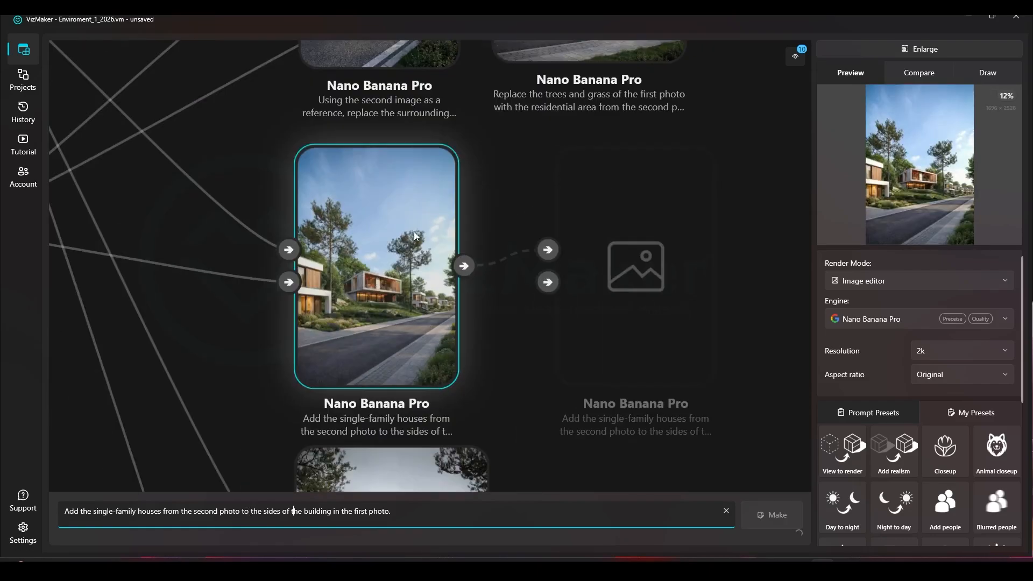
scroll(418, 242, "up", 3)
scroll(370, 206, "down", 3)
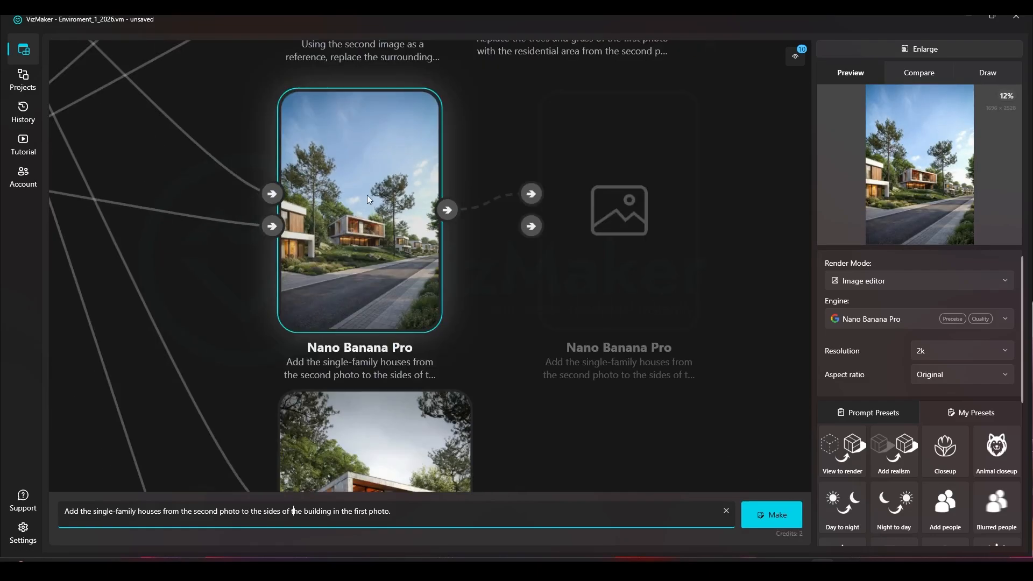
scroll(357, 240, "up", 3)
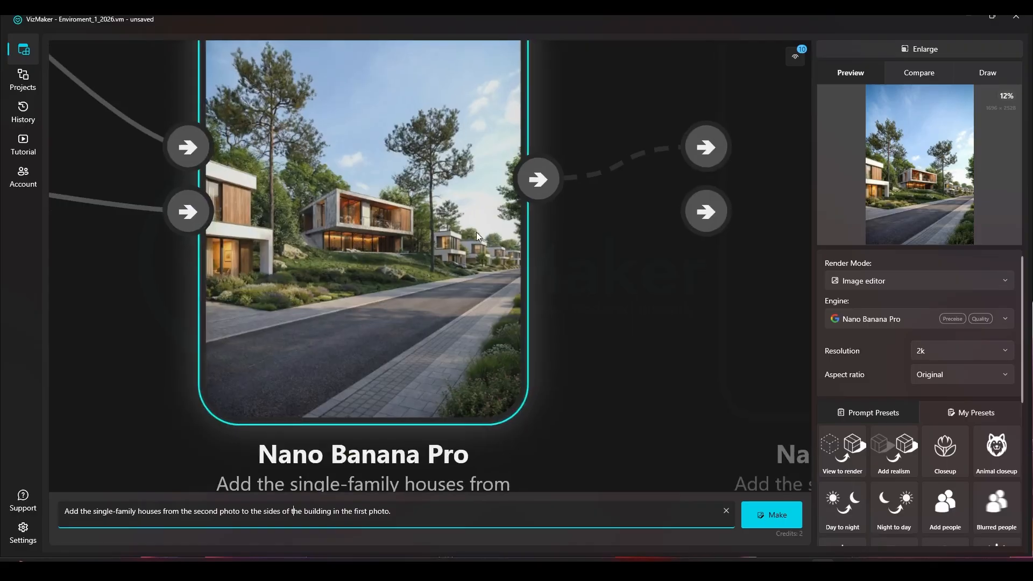
scroll(402, 258, "down", 3)
scroll(412, 247, "up", 3)
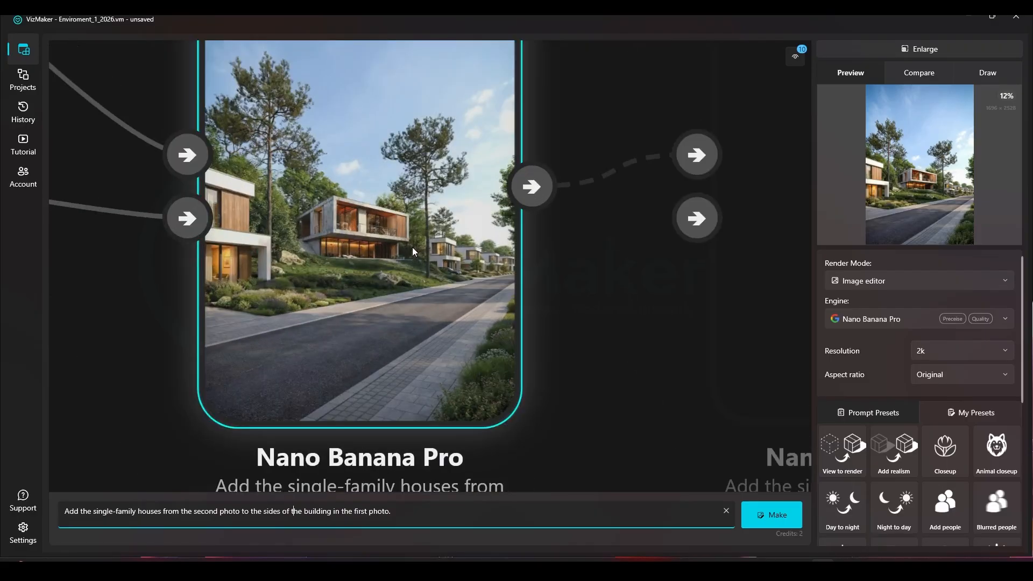
- Select the house source for a new generation and connect the street source as its second input image
scroll(372, 229, "down", 4)
scroll(372, 229, "down", 5)
left_click_drag(442, 312, 392, 295)
left_click_drag(392, 186, 374, 378)
left_click(445, 349)
left_click_drag(445, 347, 396, 254)
left_click(524, 358)
left_click_drag(618, 339, 547, 318)
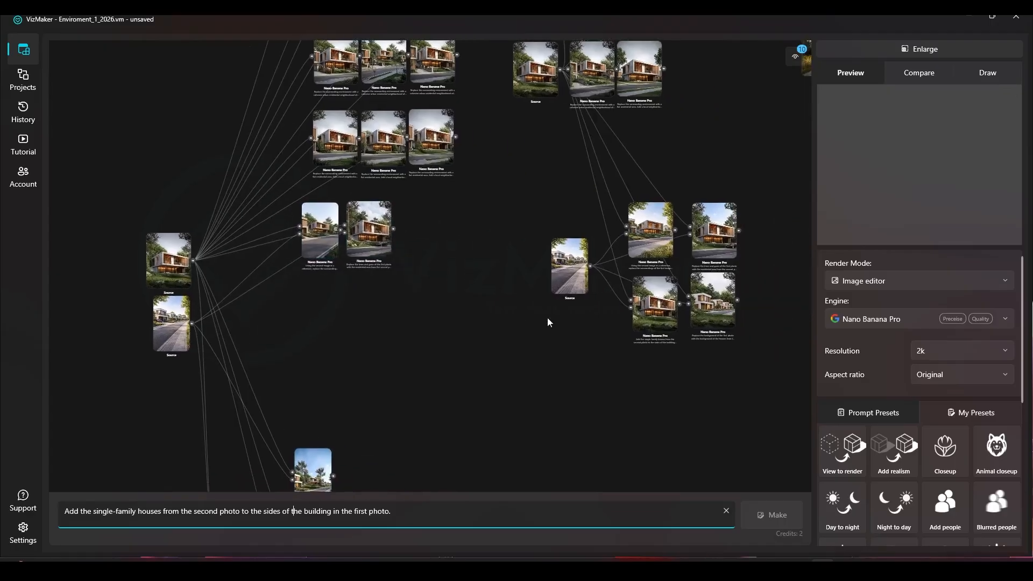
left_click(888, 319)
left_click(913, 350)
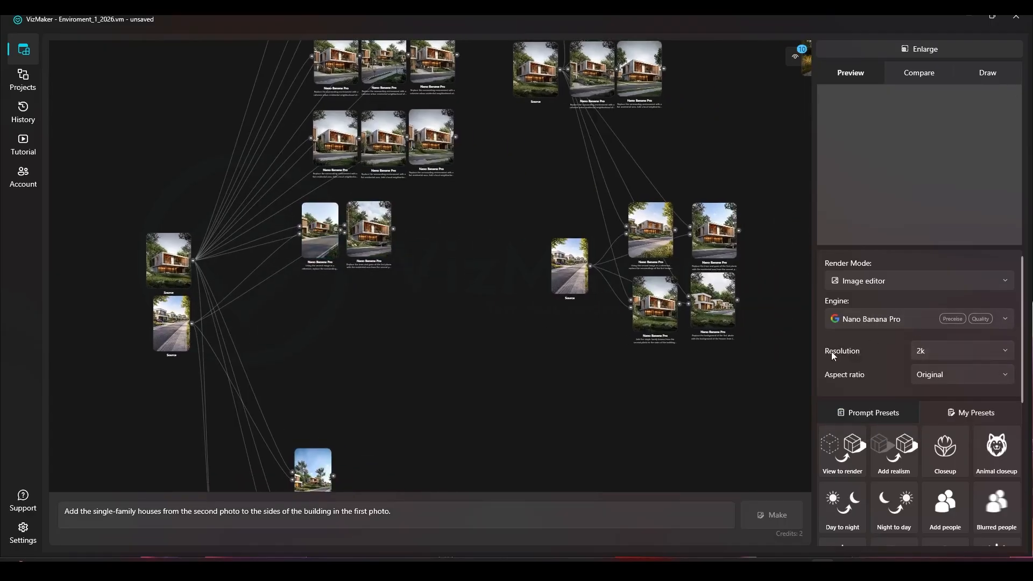
scroll(247, 287, "up", 5)
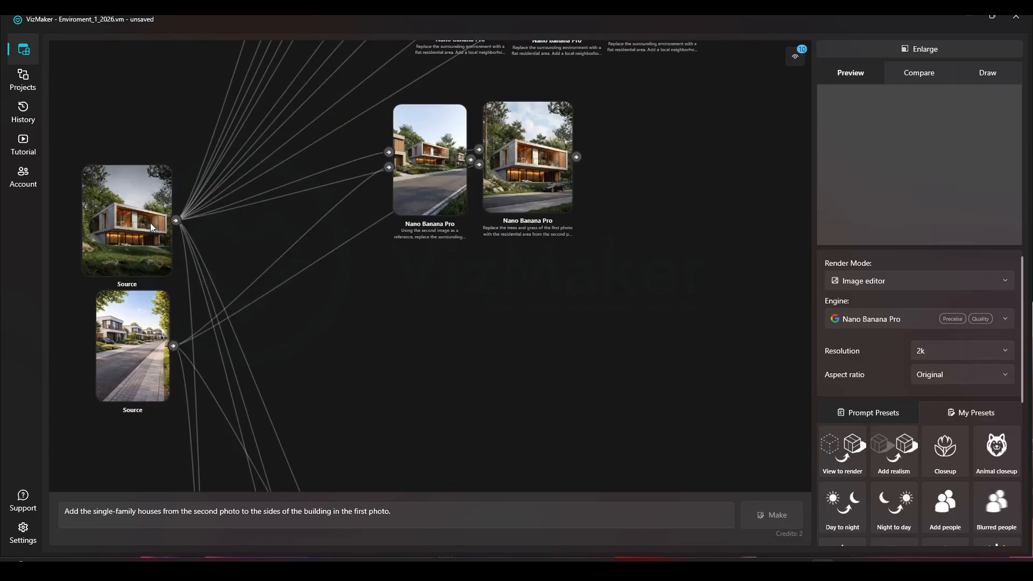
left_click(150, 223)
left_click_drag(254, 235, 364, 321)
- Set the prompt to "Add the single-family houses from the second photo to the left and right sides of the building in the first photo."
left_click_drag(397, 512, 4, 511)
type("Add the single-family houses from the second photo to the sides of the building in the first photo.")
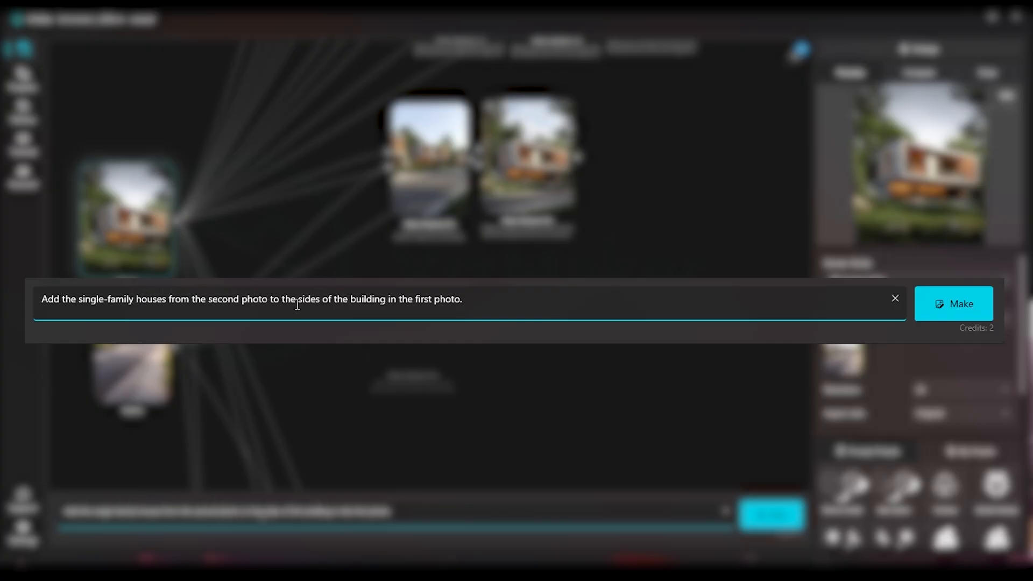
type("left and ")
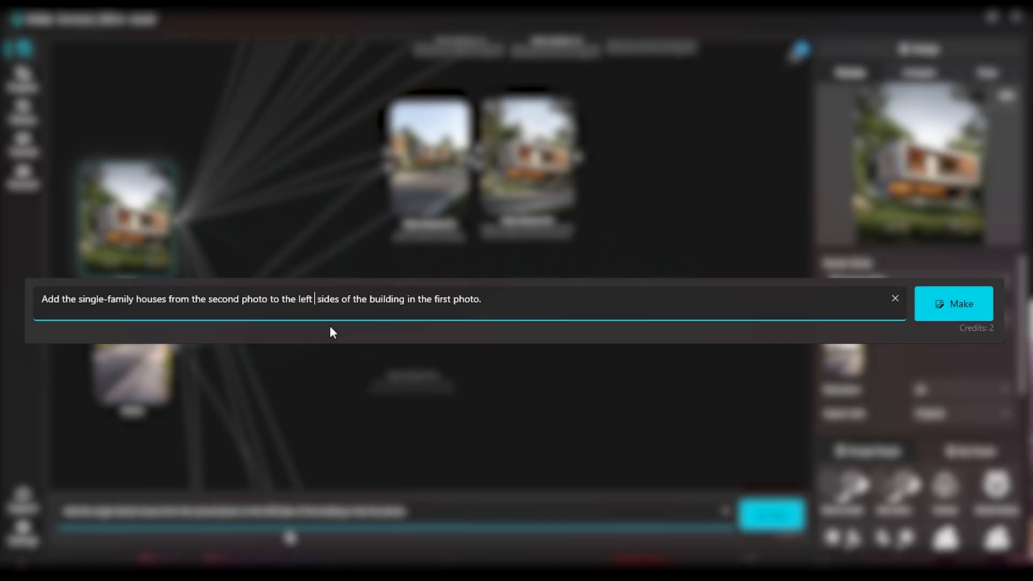
type("right")
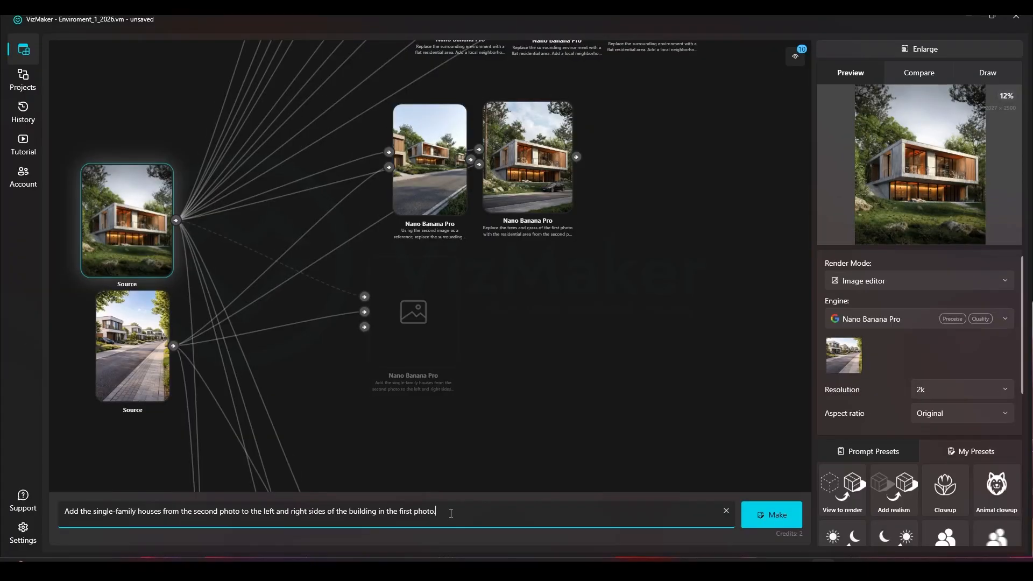
left_click_drag(448, 510, 399, 511)
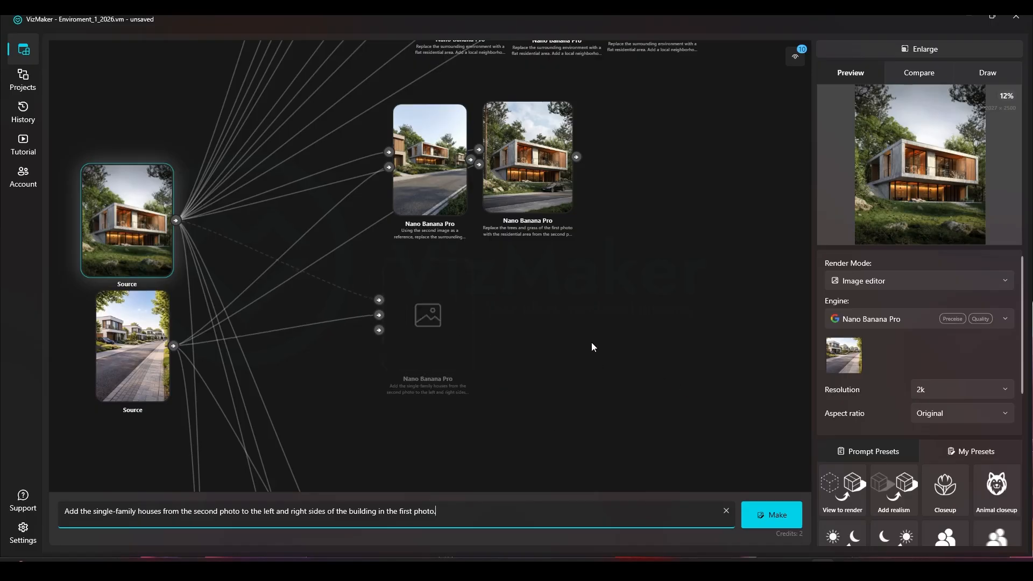
- Set the output resolution to 4k and generate the image from the house and street sources
scroll(336, 313, "up", 3)
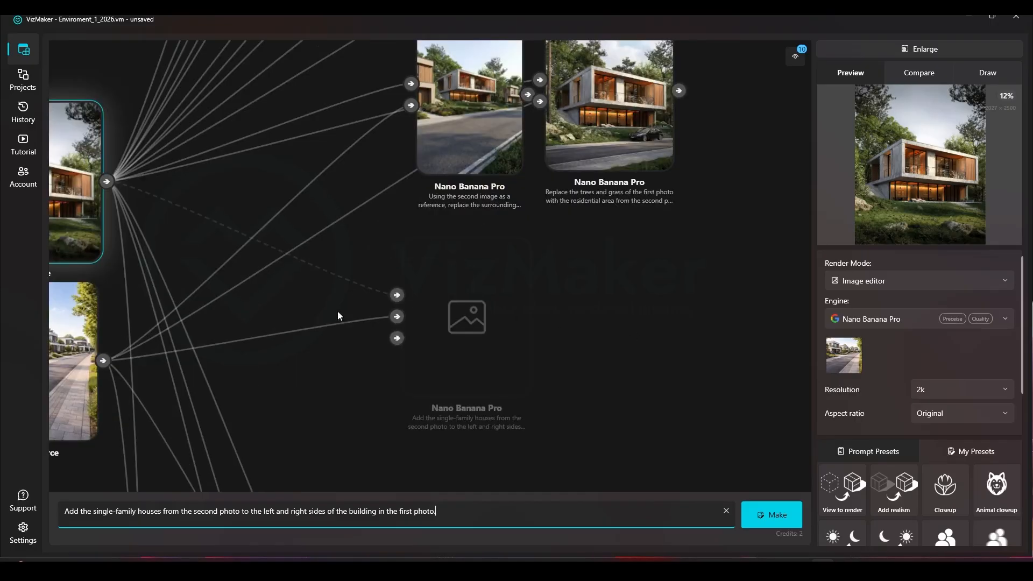
left_click_drag(342, 303, 424, 311)
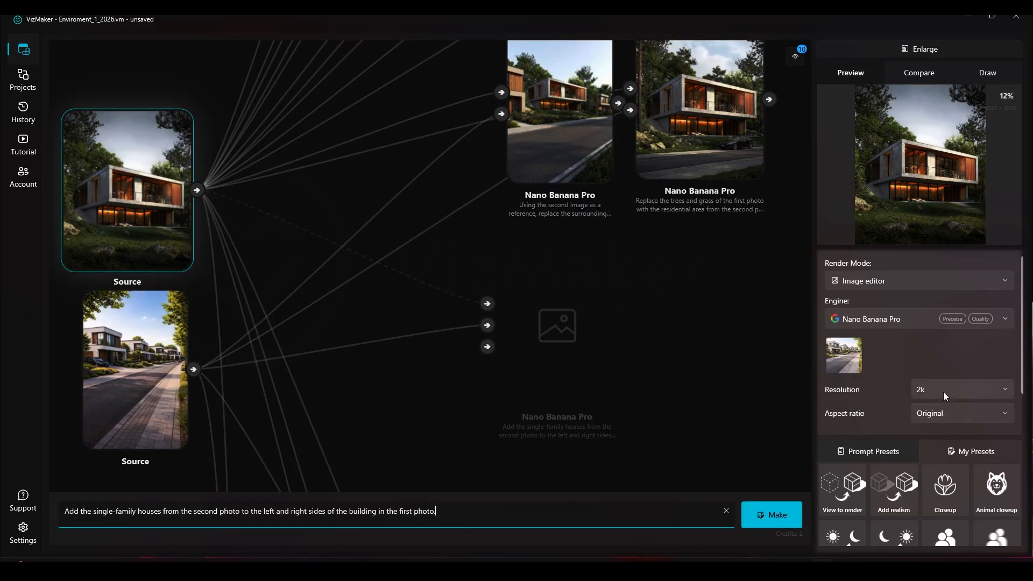
left_click(941, 387)
left_click(926, 455)
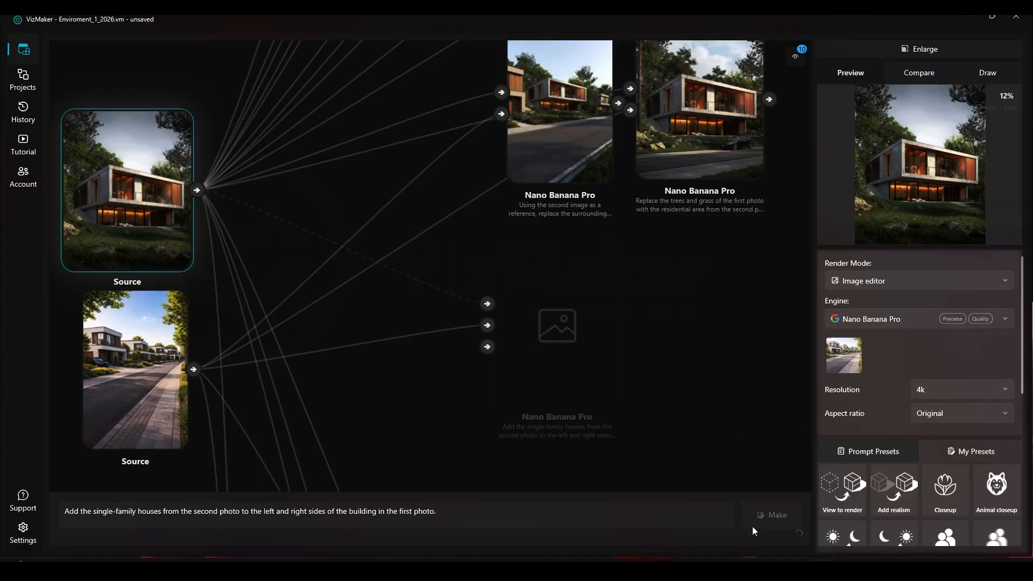
left_click(773, 517)
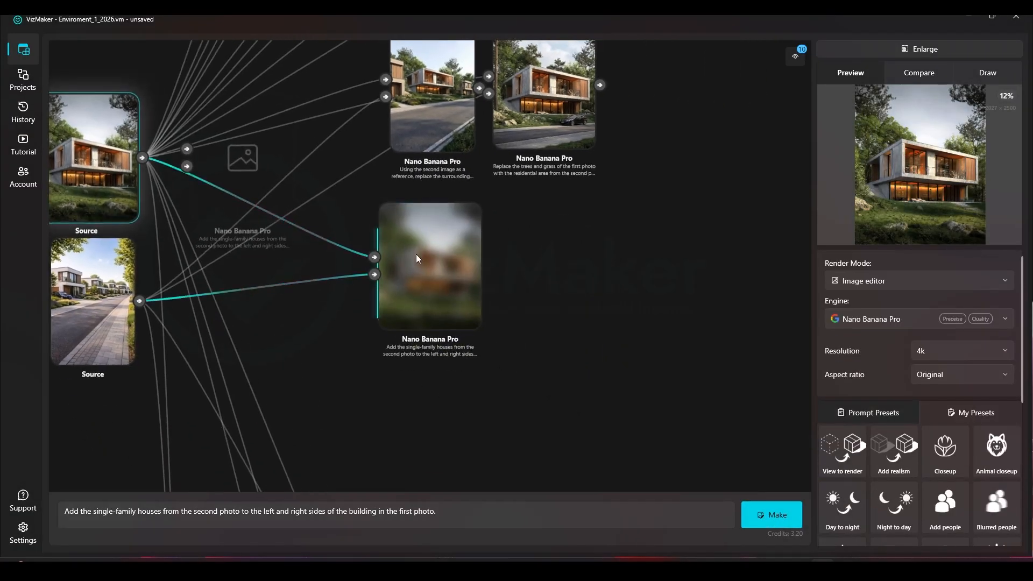
- Select the earlier result made with the background-replacement prompt and copy its full prompt text
scroll(542, 265, "down", 5)
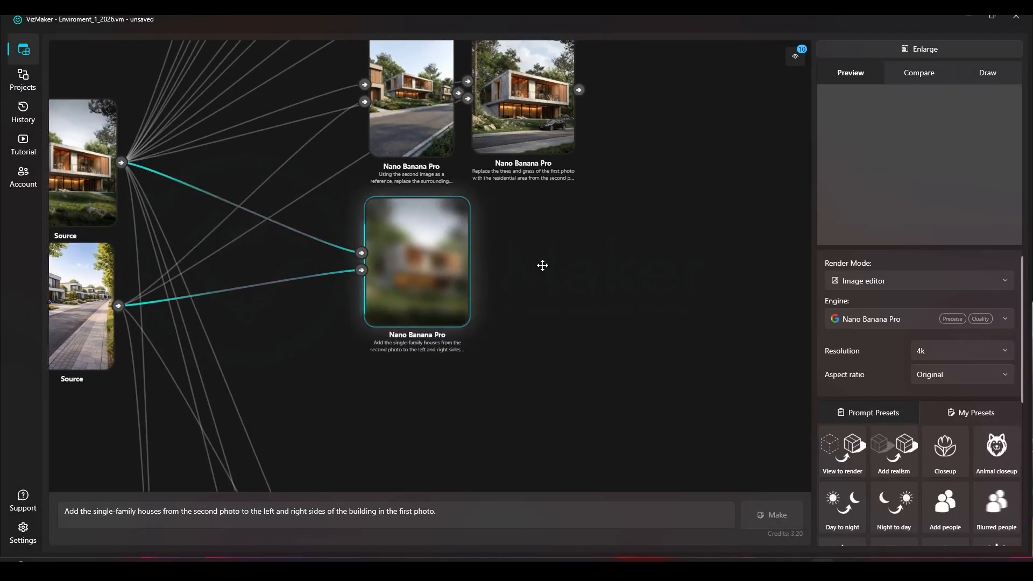
scroll(592, 272, "up", 5)
left_click(535, 224)
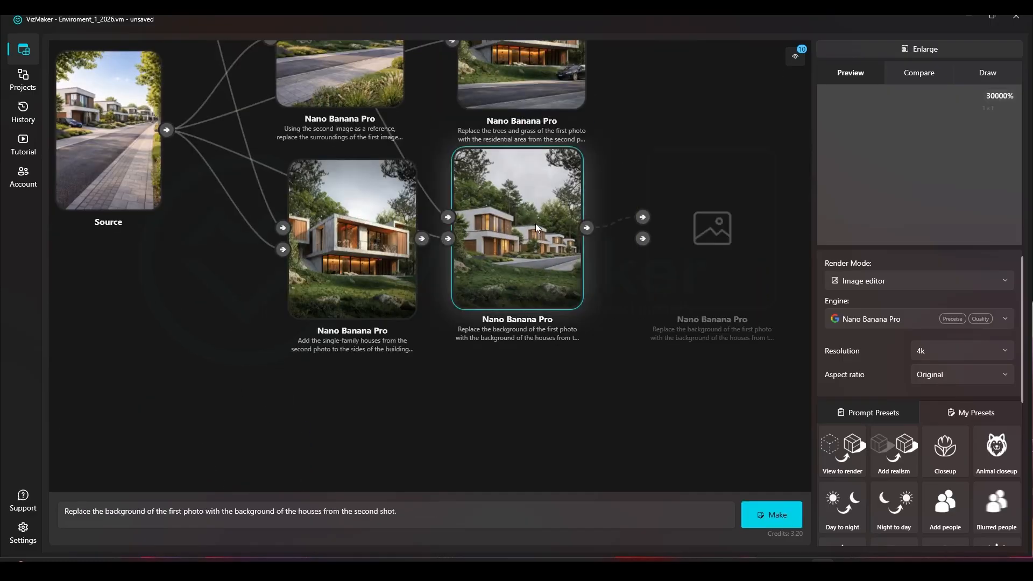
left_click_drag(495, 187, 450, 217)
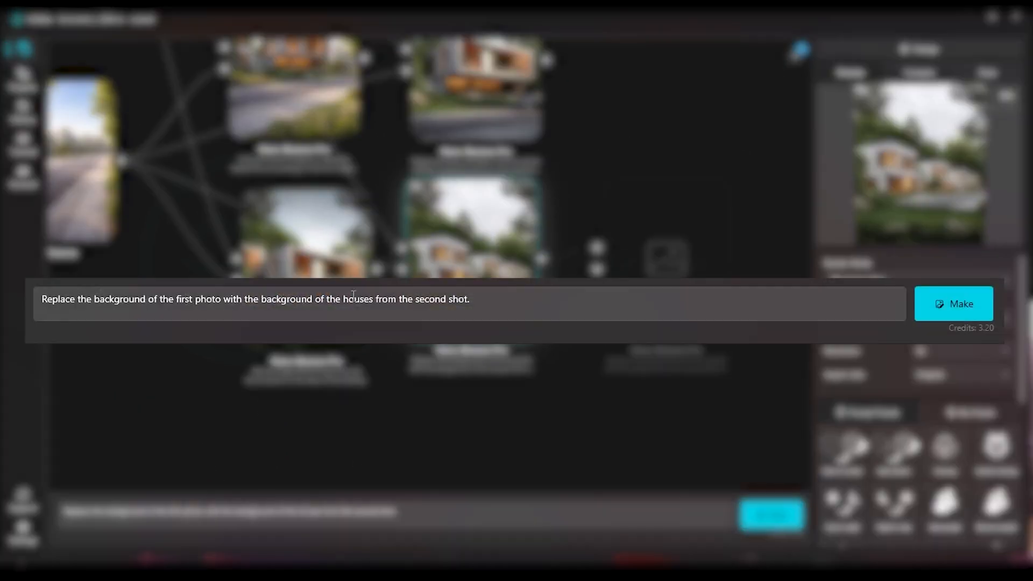
left_click_drag(478, 298, 38, 297)
key("ctrl+c")
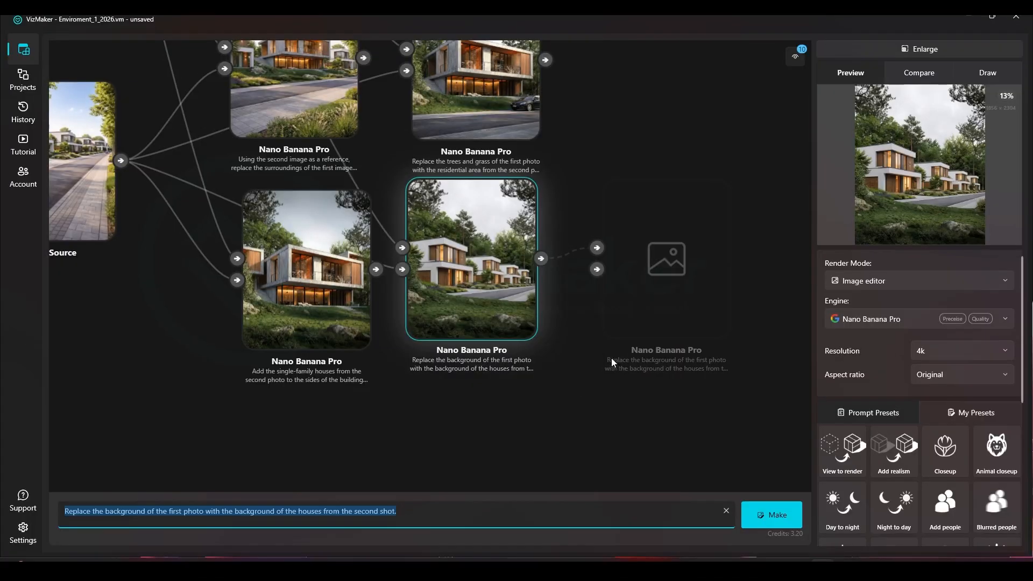
- Select the house source, connect the street source as second input, and paste in the copied background-replacement prompt
scroll(481, 230, "down", 5)
left_click_drag(244, 210, 673, 275)
left_click(509, 340)
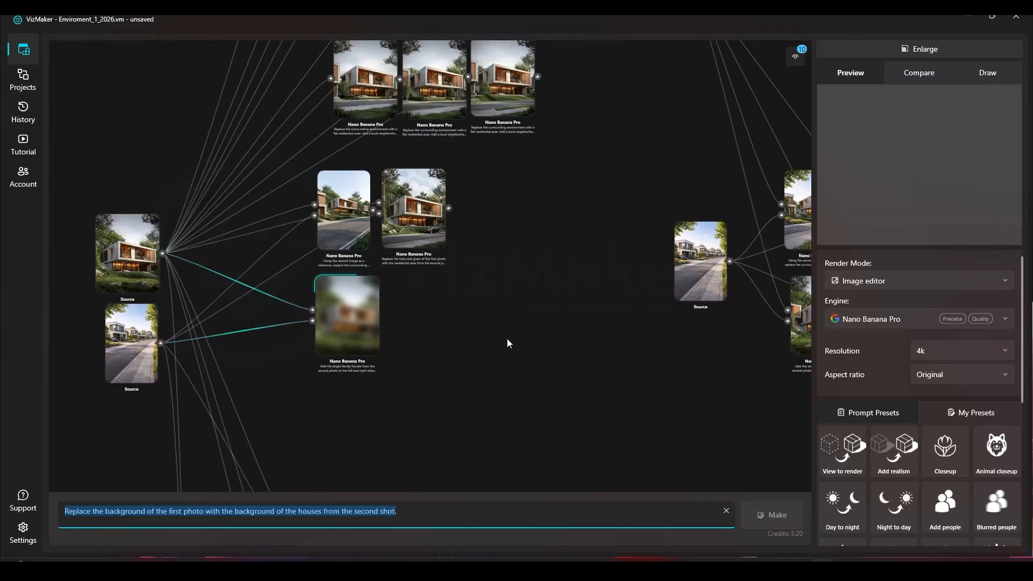
left_click(119, 250)
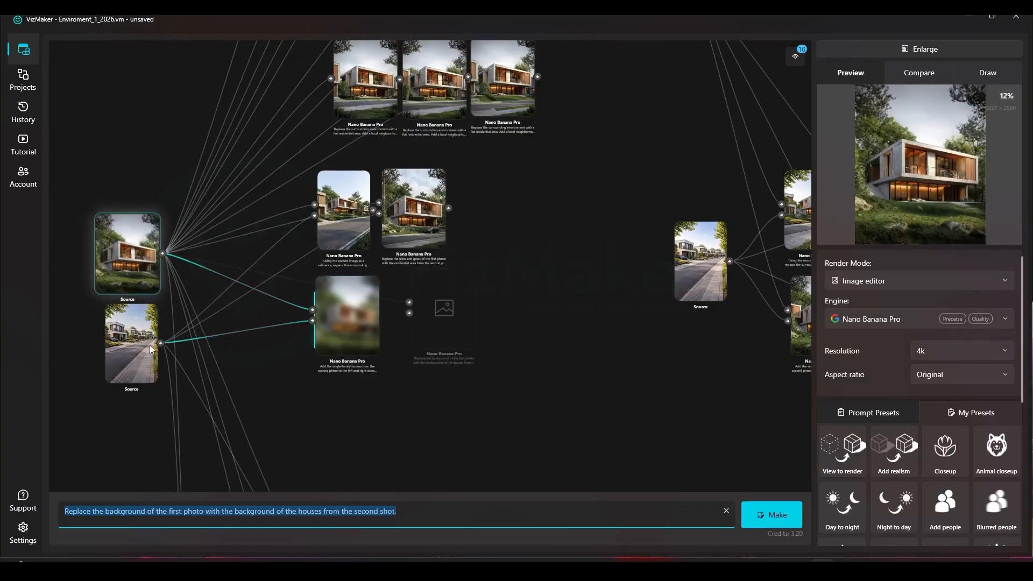
left_click_drag(161, 343, 408, 312)
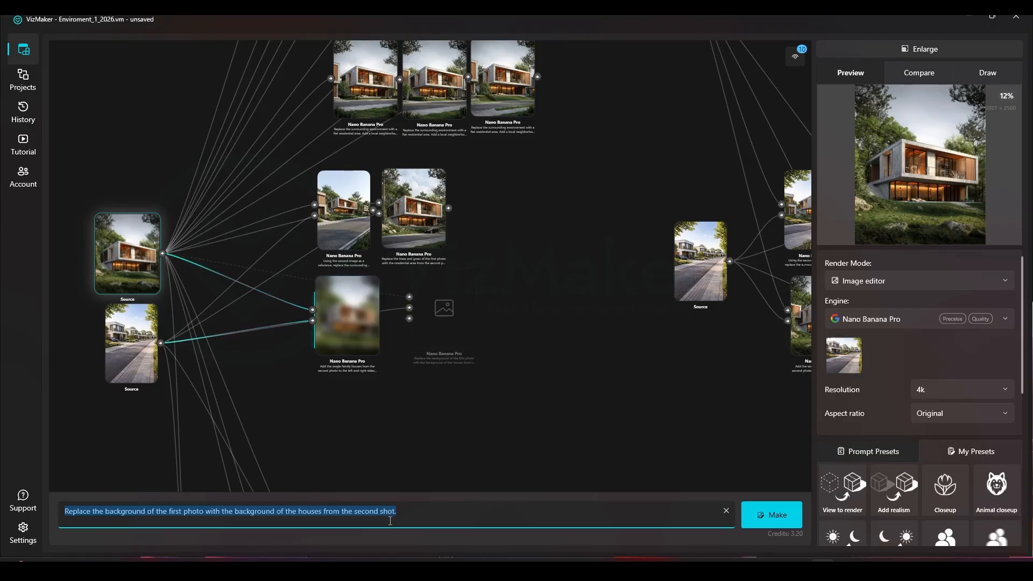
key("ctrl+v")
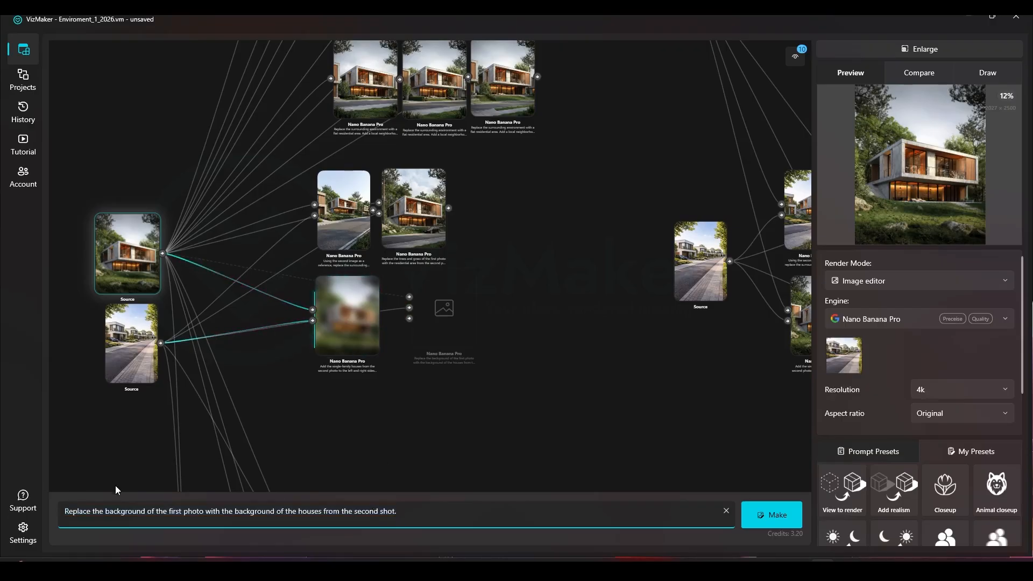
scroll(183, 418, "up", 2)
left_click_drag(307, 389, 437, 400)
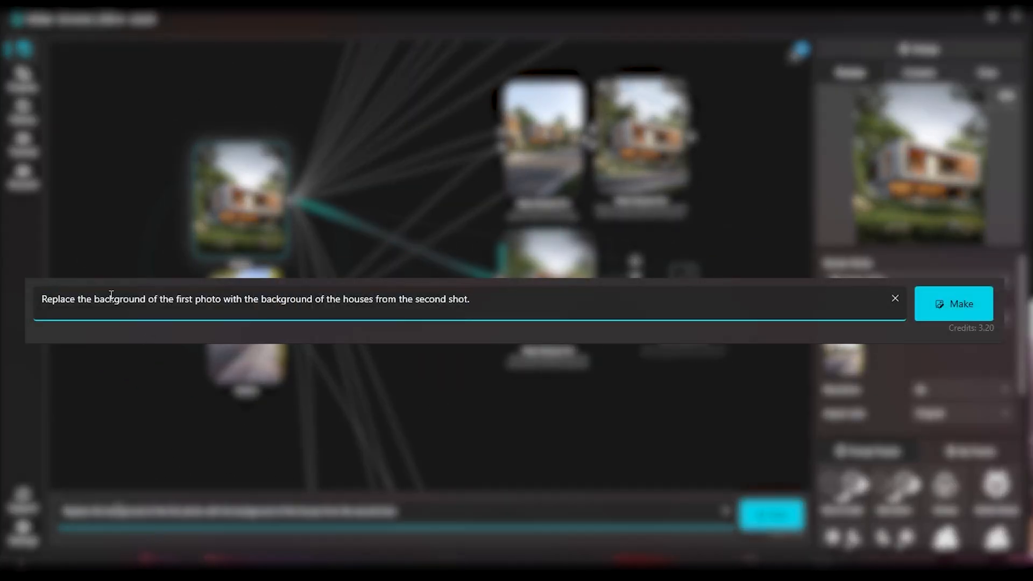
scroll(251, 177, "up", 2)
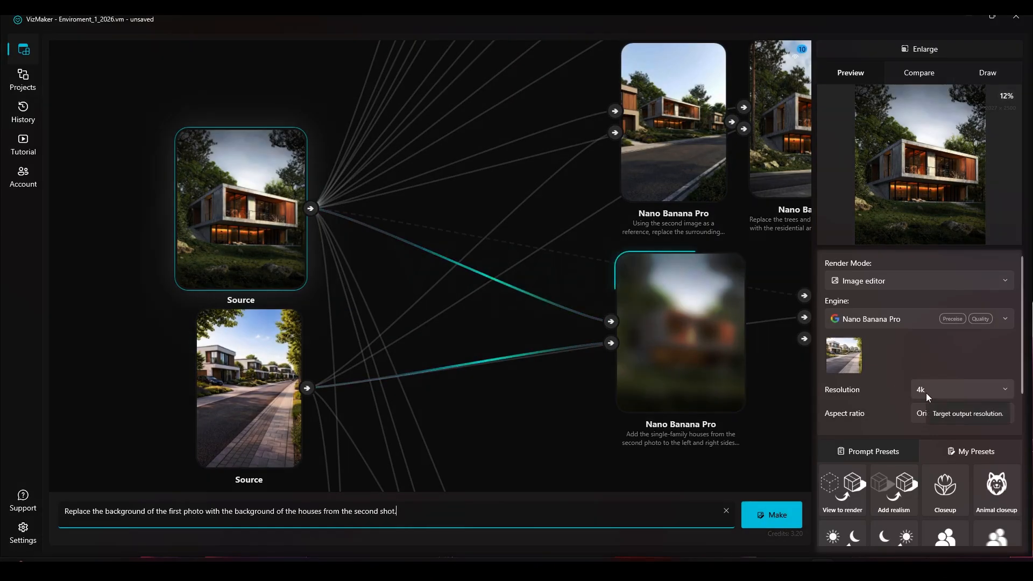
- Generate the background replacement at 2k resolution and place its node beside the pending left-and-right-sides generation
left_click(925, 393)
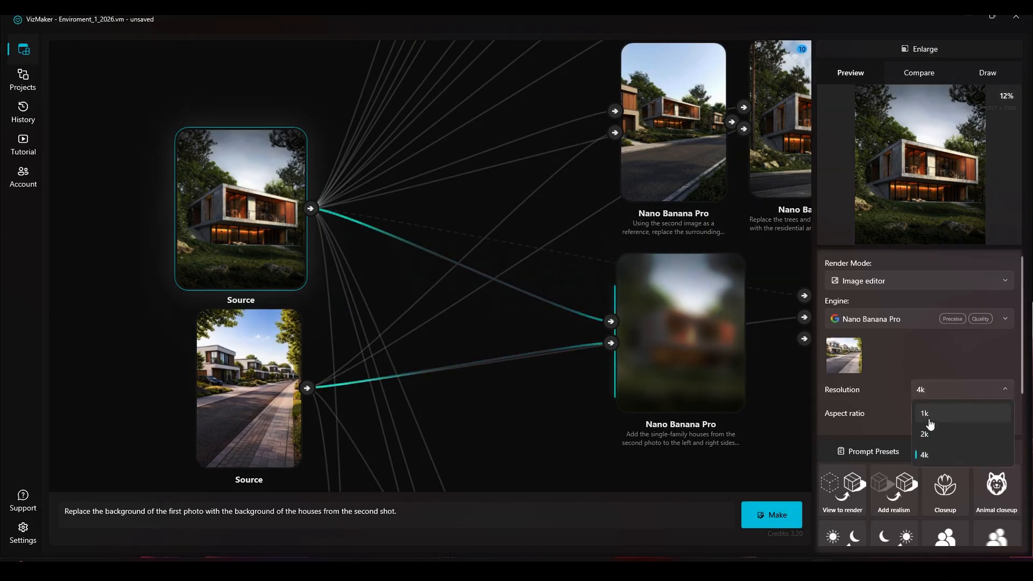
left_click(925, 434)
left_click_drag(445, 399, 360, 369)
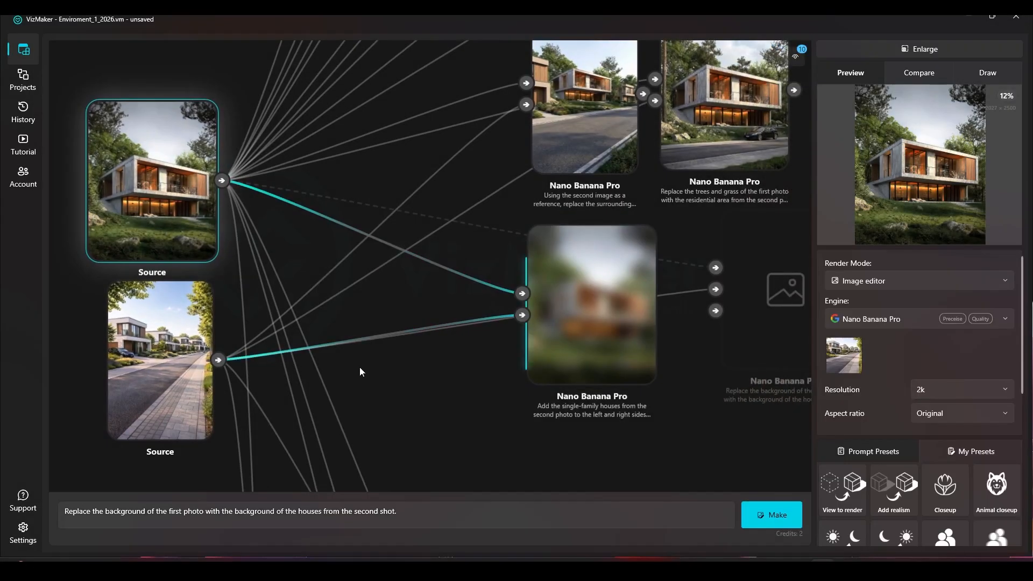
left_click_drag(436, 358, 401, 358)
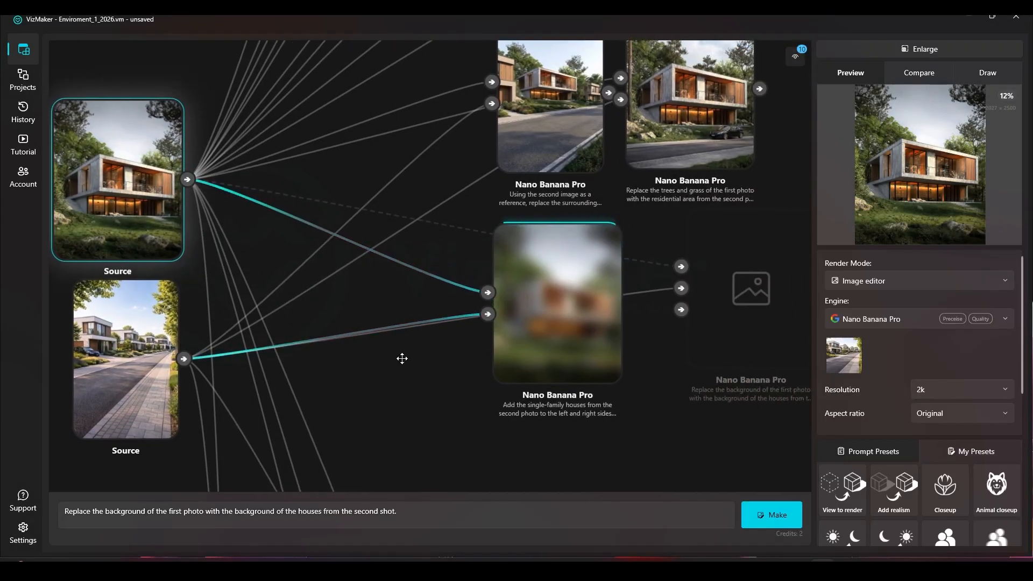
left_click(758, 506)
left_click_drag(252, 283, 499, 308)
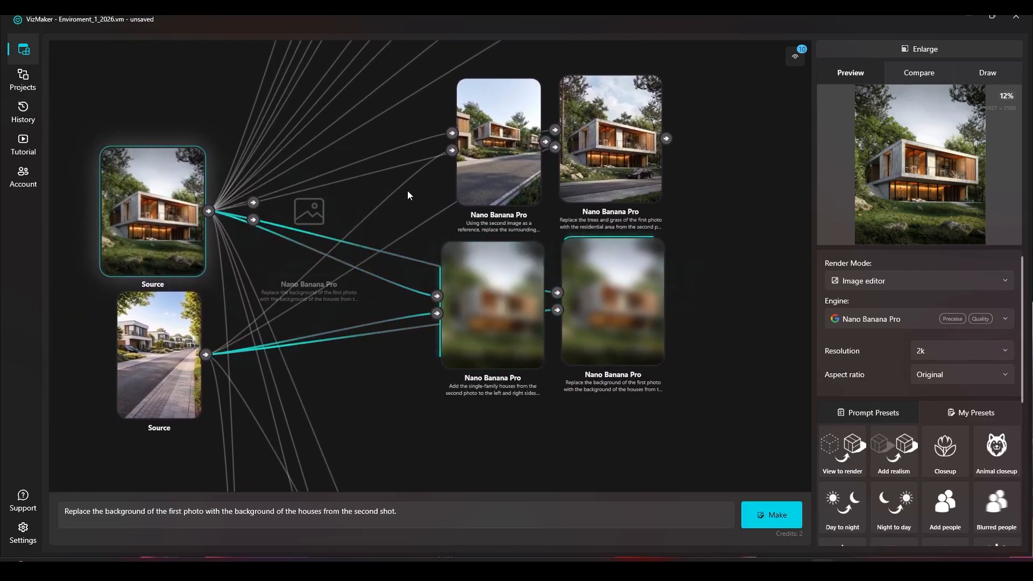
- Look over the pending generations and the column of earlier results below them
left_click_drag(404, 222, 361, 212)
left_click_drag(705, 267, 467, 164)
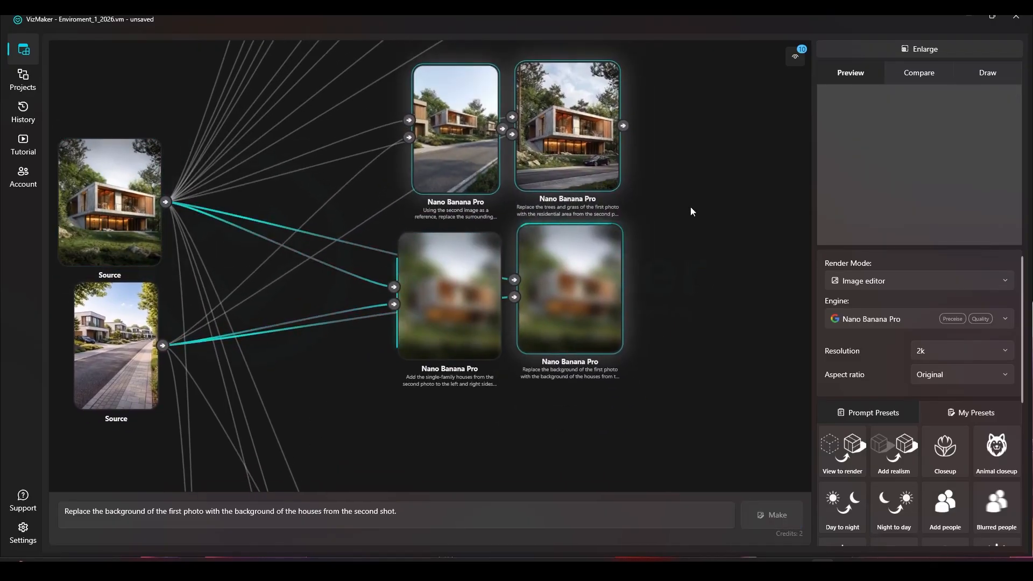
left_click(648, 207)
left_click_drag(703, 187, 596, 281)
scroll(344, 228, "up", 5)
scroll(322, 254, "down", 4)
left_click_drag(449, 301, 604, 153)
scroll(575, 184, "down", 3)
left_click_drag(515, 361, 493, 155)
scroll(463, 160, "down", 7)
scroll(492, 450, "up", 6)
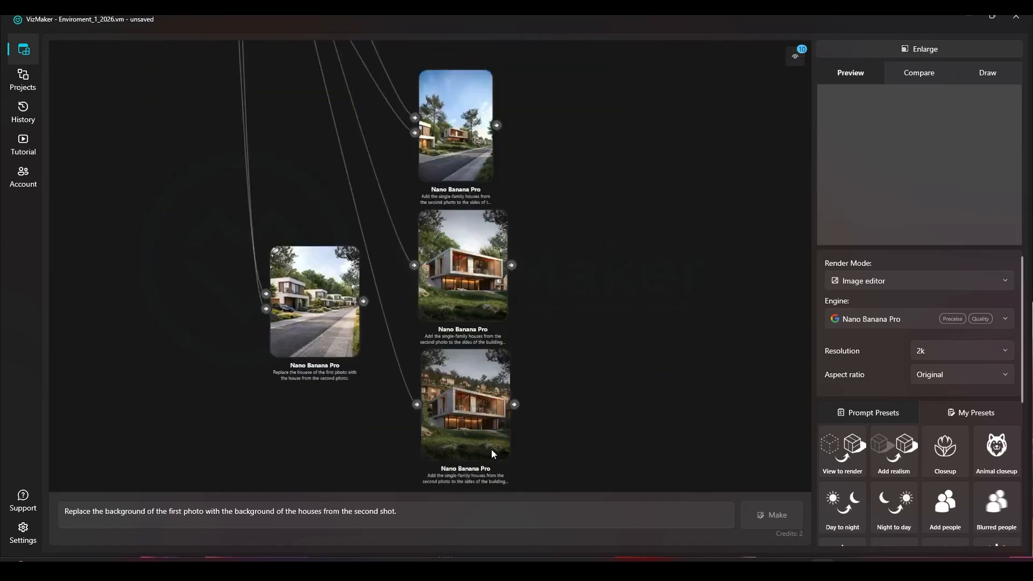
- Move the street result with the house-replacement prompt down beside the lowest house result
scroll(491, 451, "up", 6)
left_click_drag(445, 244, 587, 300)
scroll(588, 300, "down", 3)
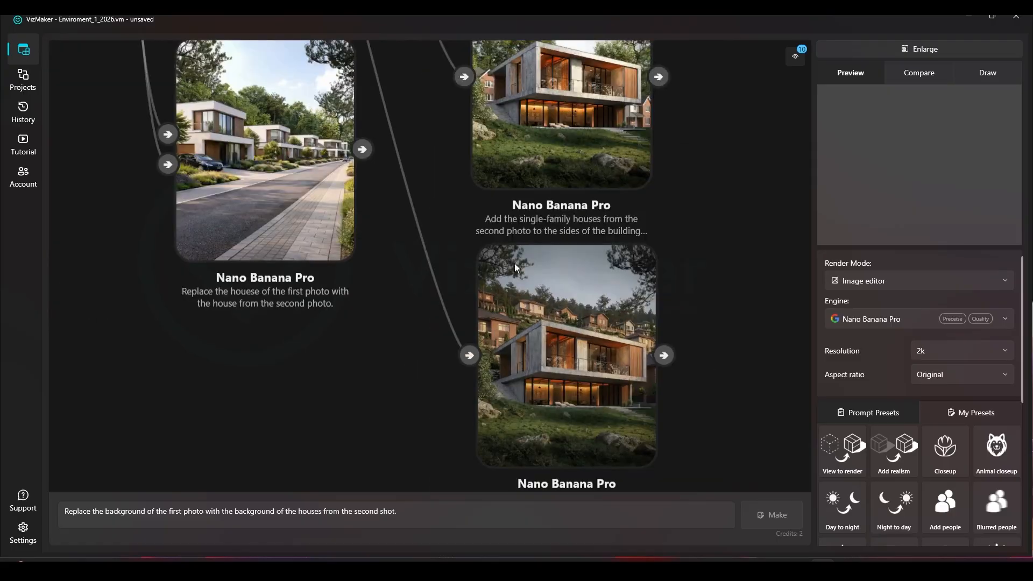
left_click_drag(222, 131, 278, 303)
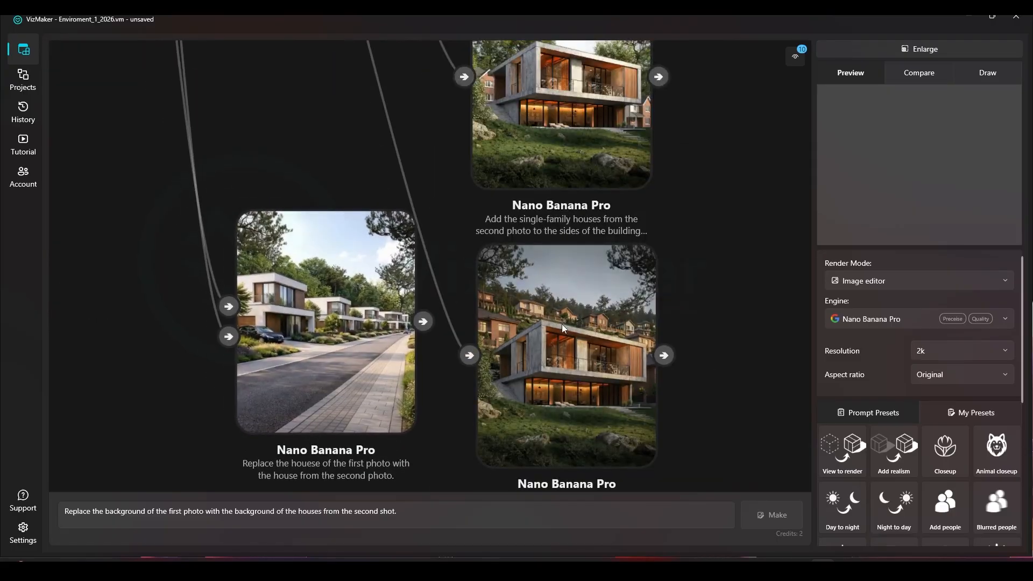
- Examine the middle house-only result and the two-source result above it up close, comparing the neighbouring houses
left_click_drag(669, 173, 542, 346)
scroll(554, 260, "up", 4)
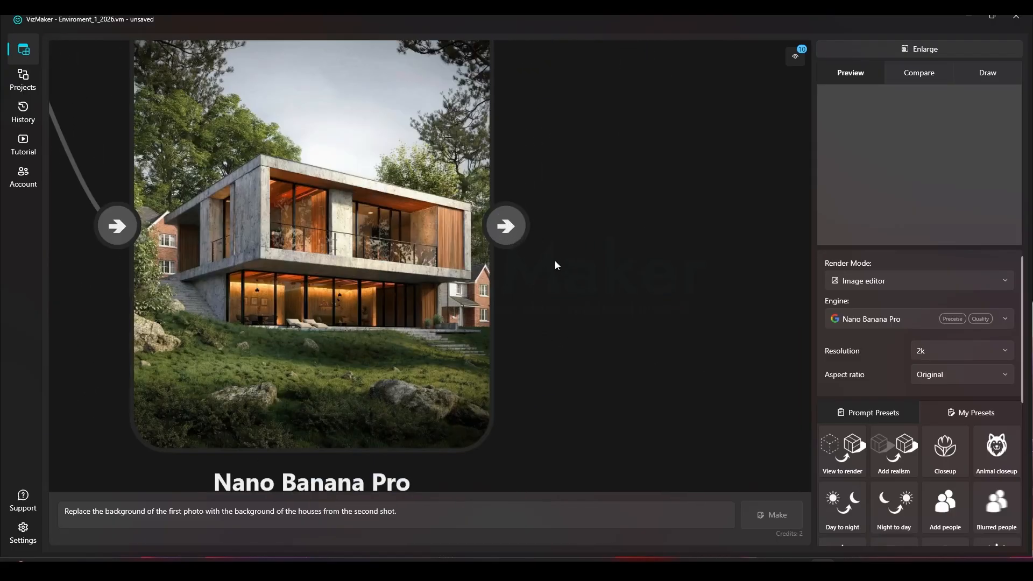
scroll(237, 142, "down", 4)
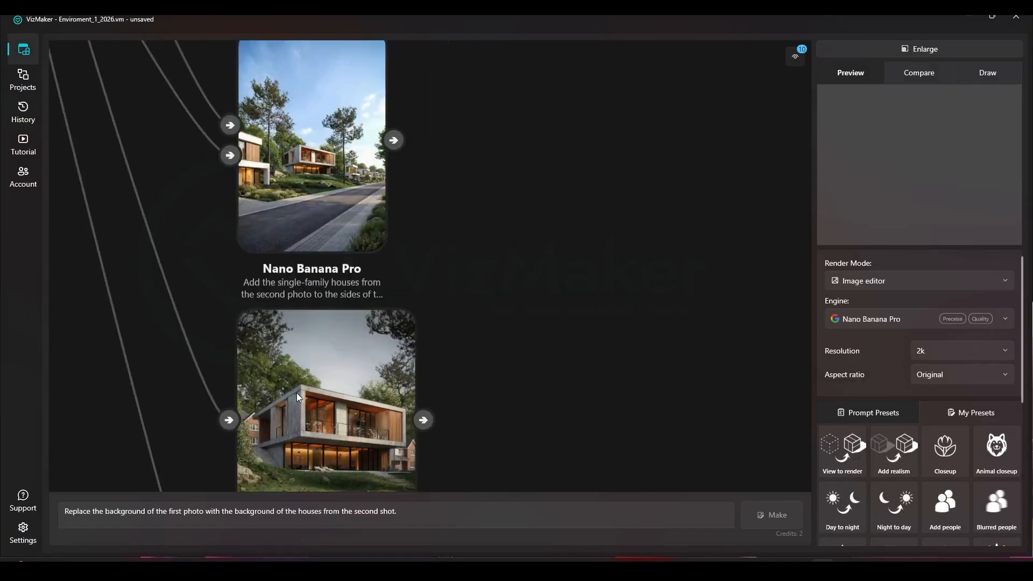
scroll(324, 104, "up", 4)
scroll(402, 285, "down", 4)
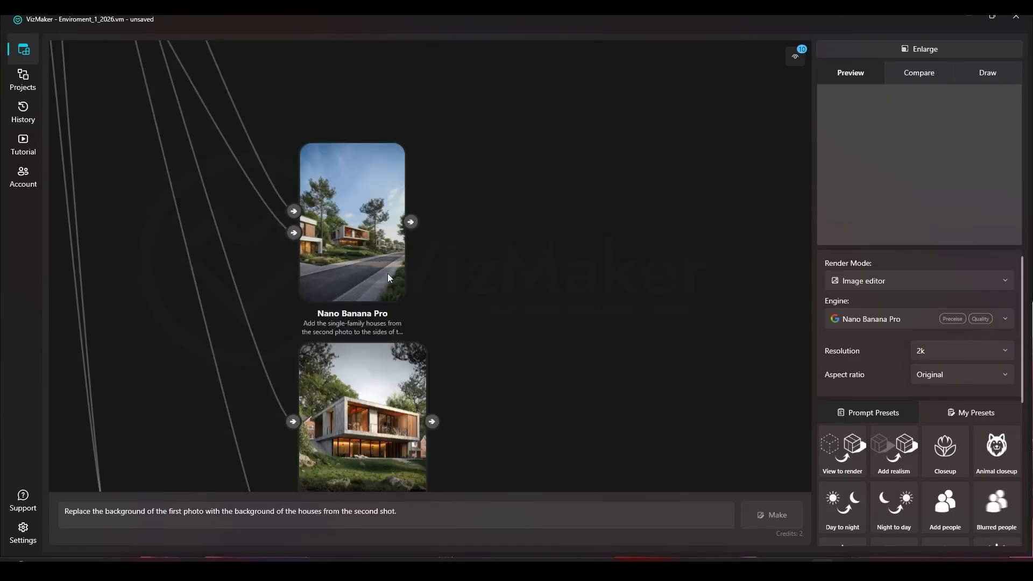
scroll(390, 272, "down", 4)
left_click_drag(378, 286, 415, 148)
left_click_drag(447, 268, 478, 390)
scroll(383, 247, "up", 4)
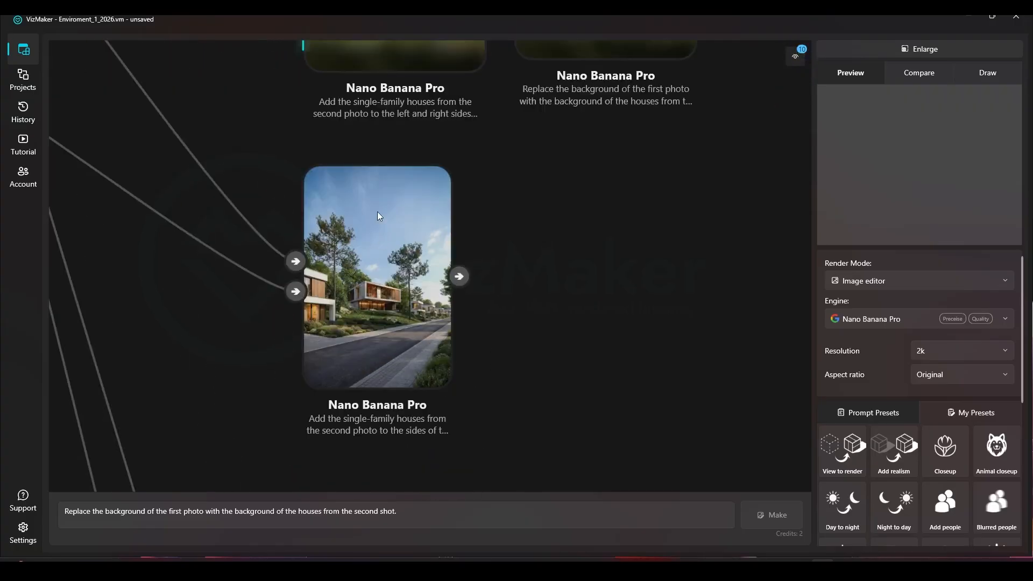
- Select the finished result of the left-and-right-sides prompt and examine the houses around the main building
left_click_drag(494, 157, 541, 350)
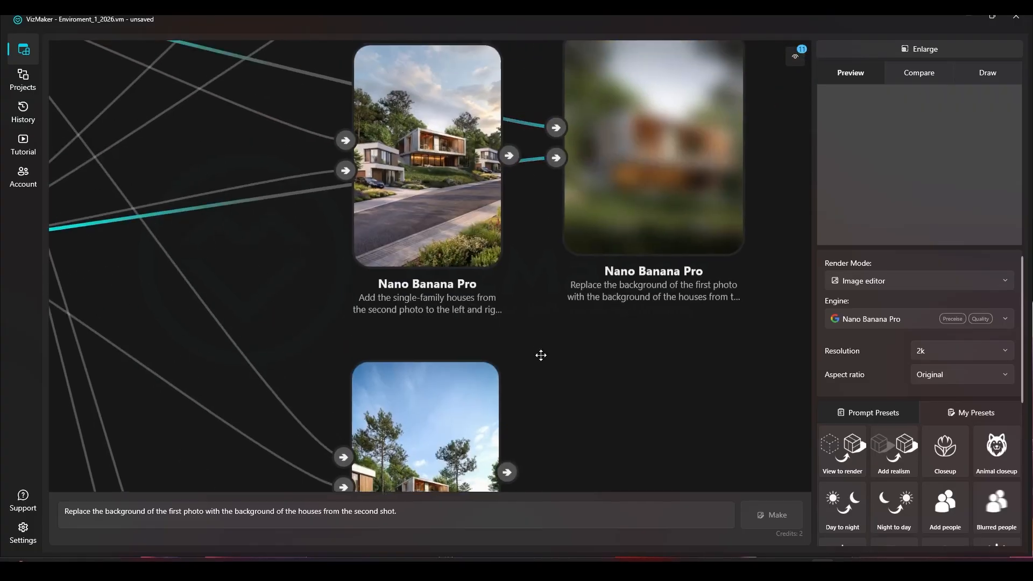
scroll(447, 212, "up", 3)
left_click(446, 212)
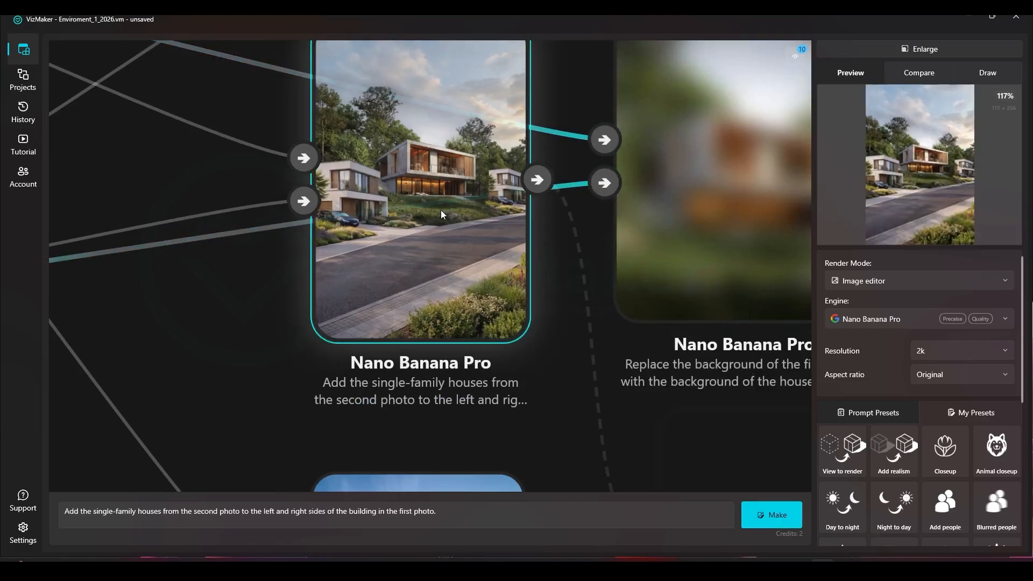
- Set up an enlarged comparison with the house source as A and the left-and-right-sides result as B
scroll(414, 299, "down", 2)
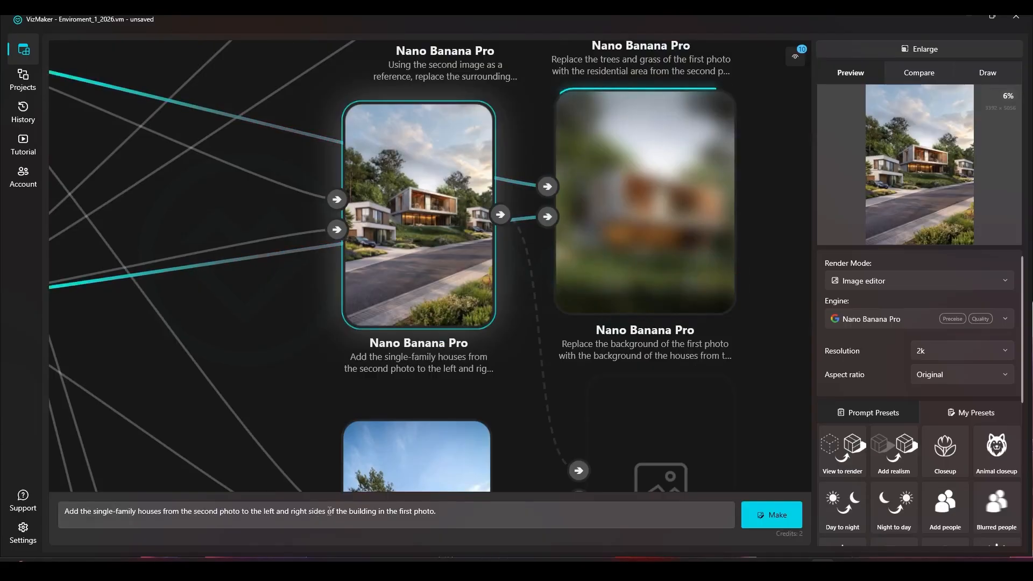
left_click_drag(319, 163, 451, 194)
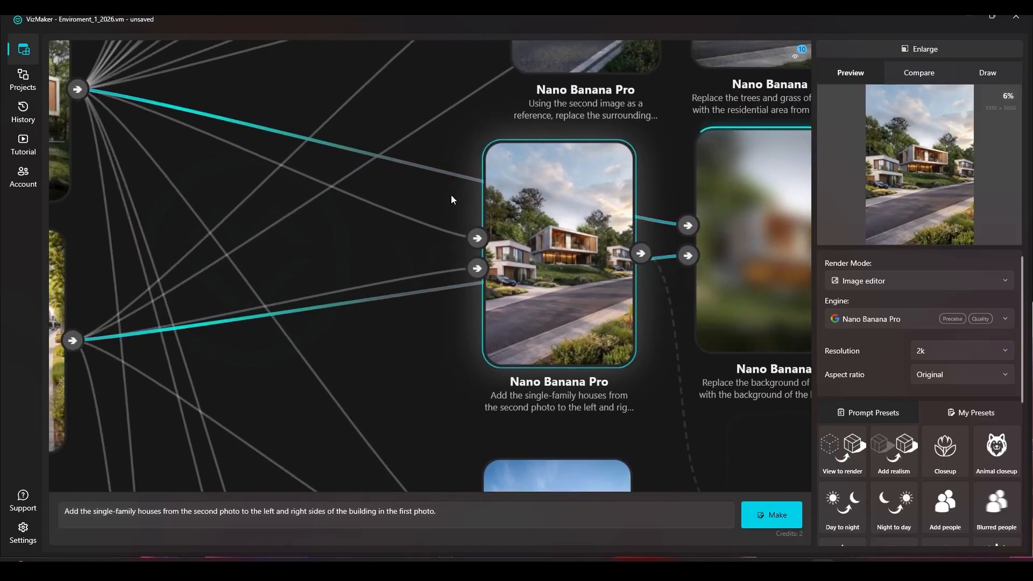
scroll(450, 195, "down", 5)
left_click(196, 149)
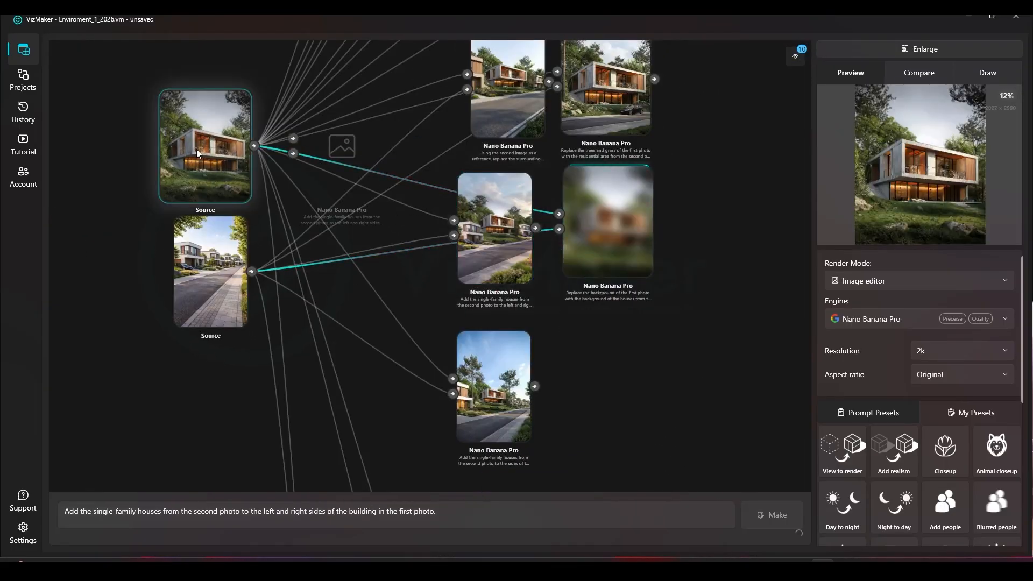
right_click(196, 150)
left_click(208, 160)
right_click(473, 208)
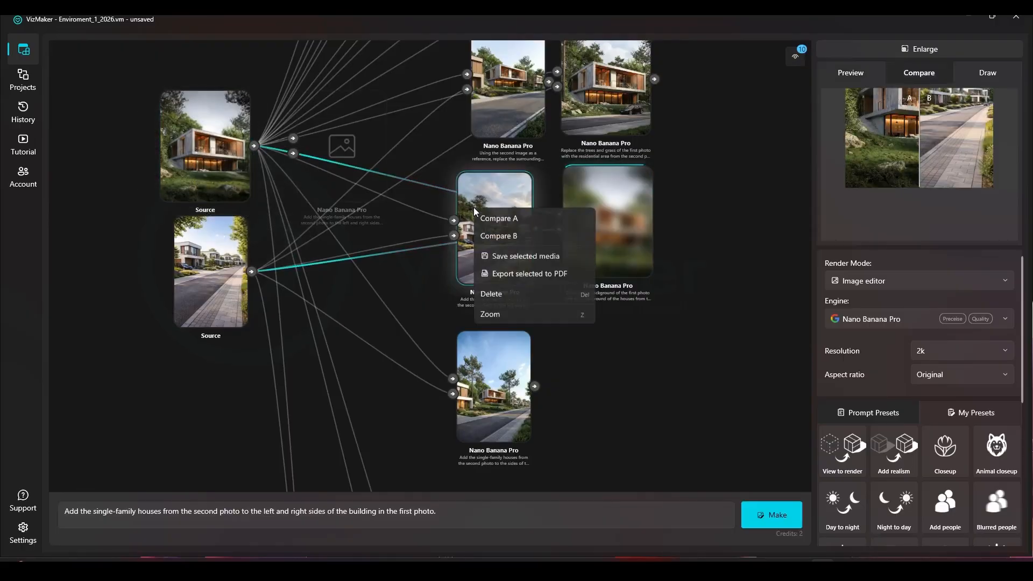
left_click(495, 235)
left_click(925, 48)
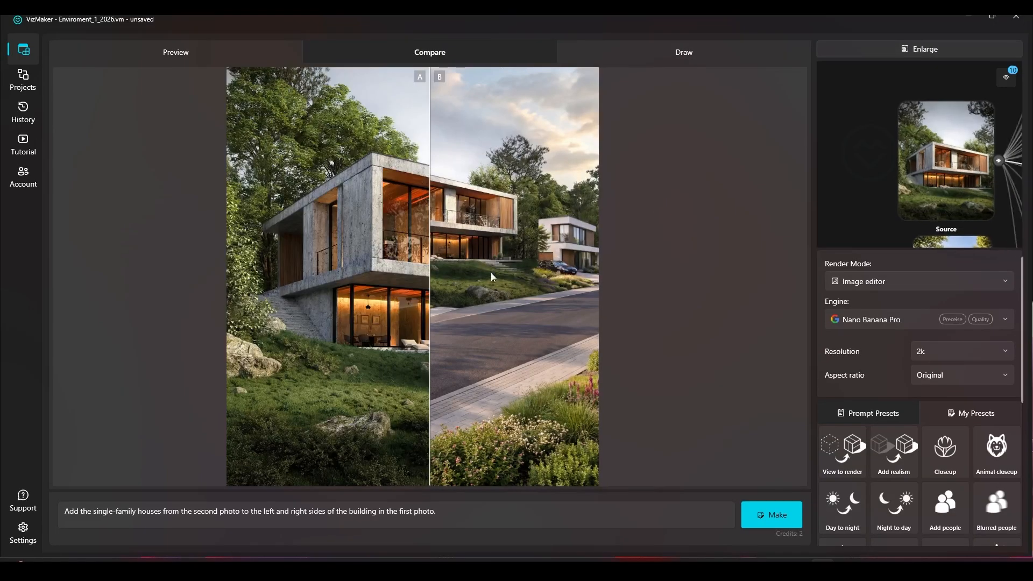
- Shift the comparison divider to reveal the generated street and its paving up close, and return to the canvas
left_click_drag(447, 273, 246, 294)
scroll(417, 204, "up", 3)
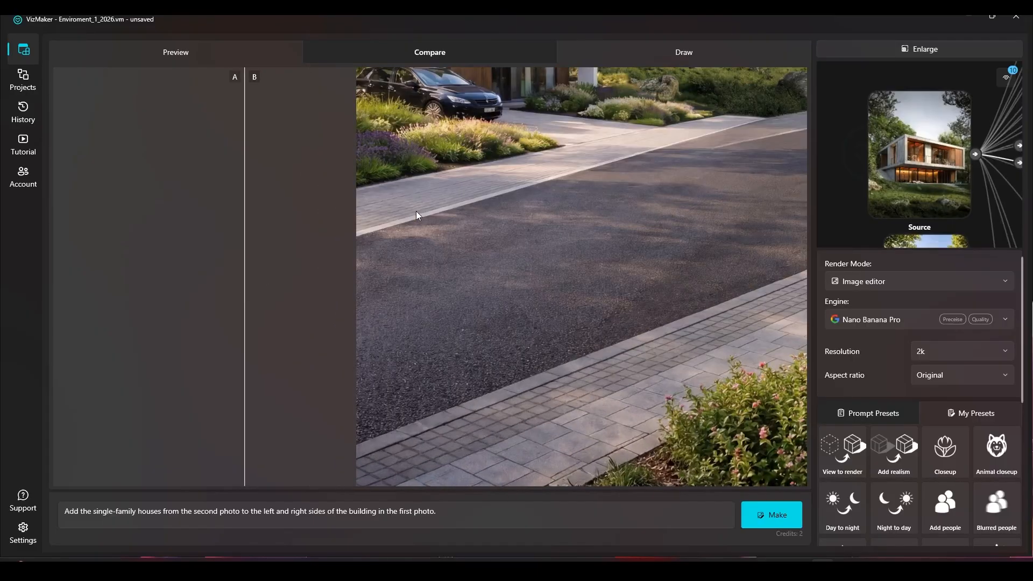
left_click_drag(245, 231, 372, 229)
left_click(929, 52)
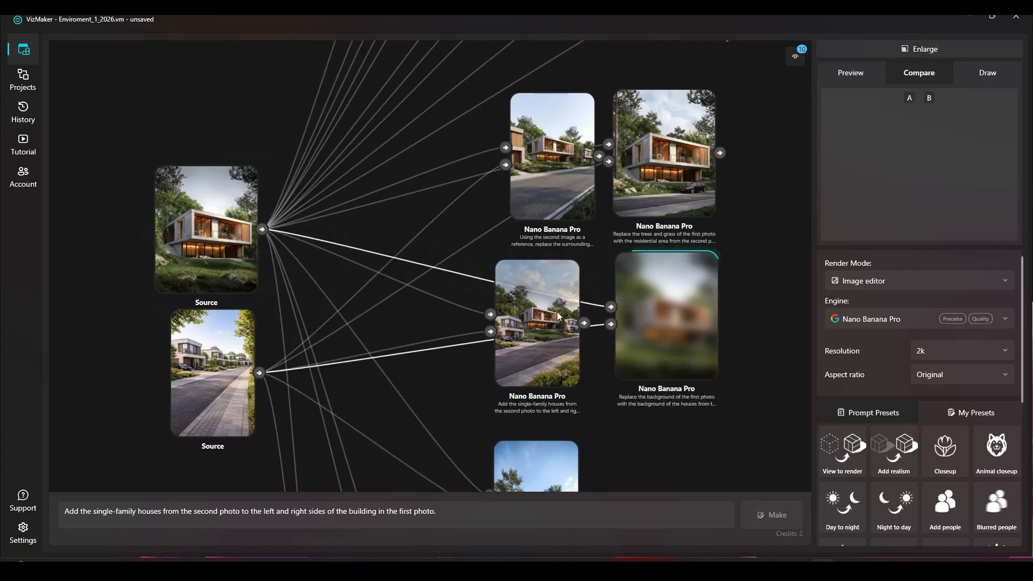
- View the left-and-right-sides result full screen and examine the main building and its neighbouring houses up close
left_click(558, 316)
double_click(558, 316)
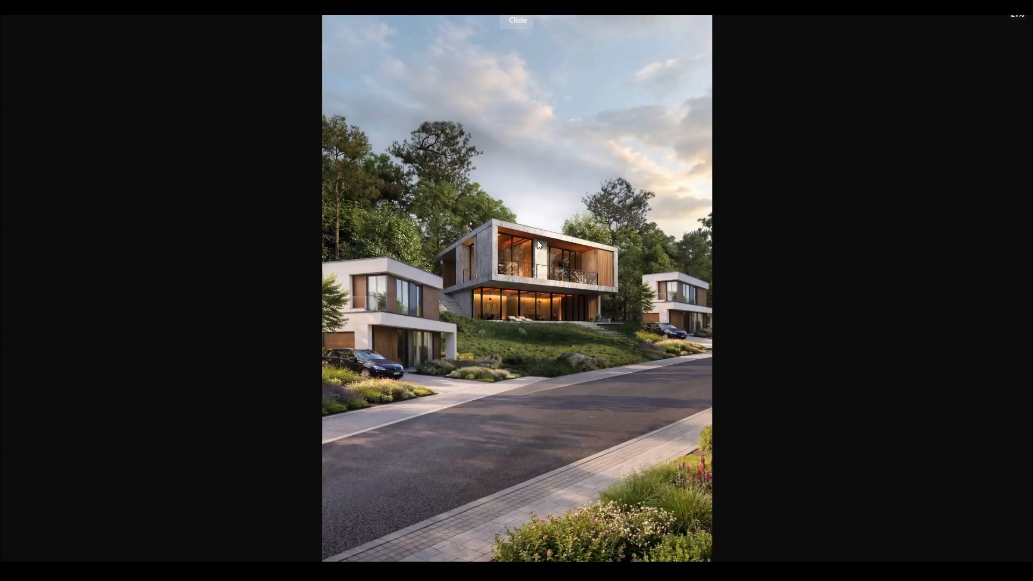
scroll(538, 306, "up", 3)
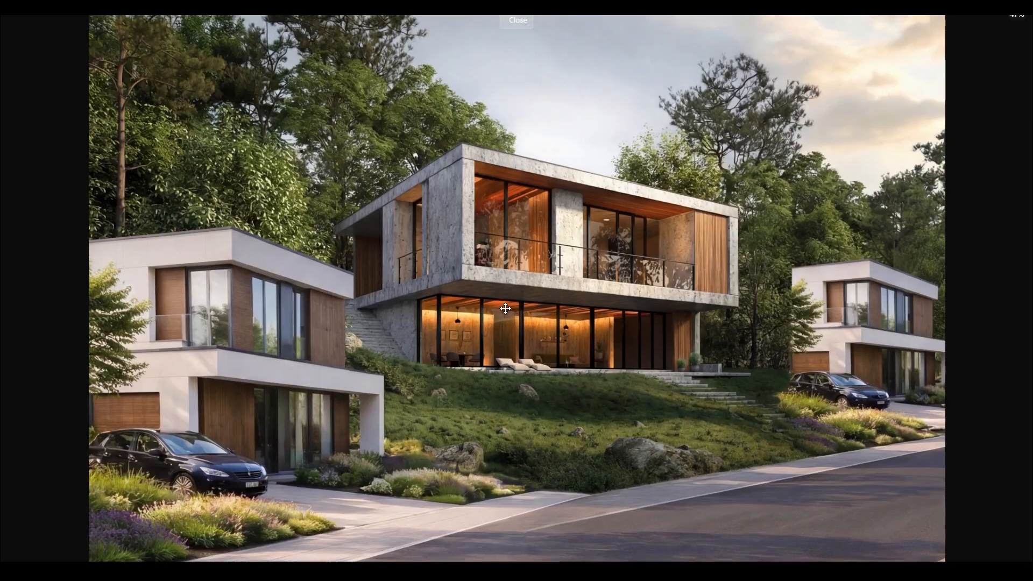
scroll(383, 369, "up", 1)
scroll(444, 415, "up", 2)
left_click_drag(320, 385, 355, 362)
scroll(609, 383, "down", 4)
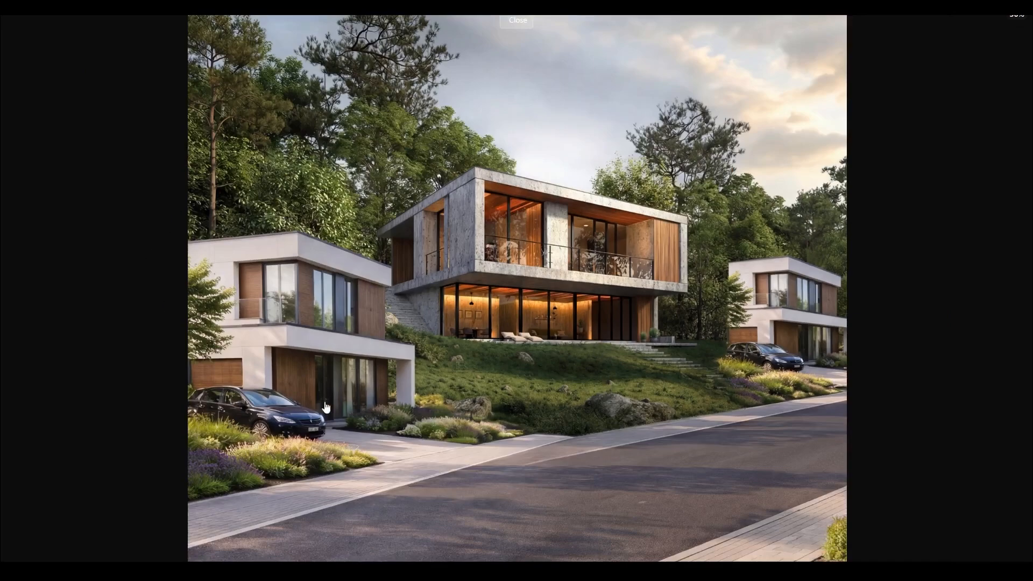
scroll(819, 288, "up", 2)
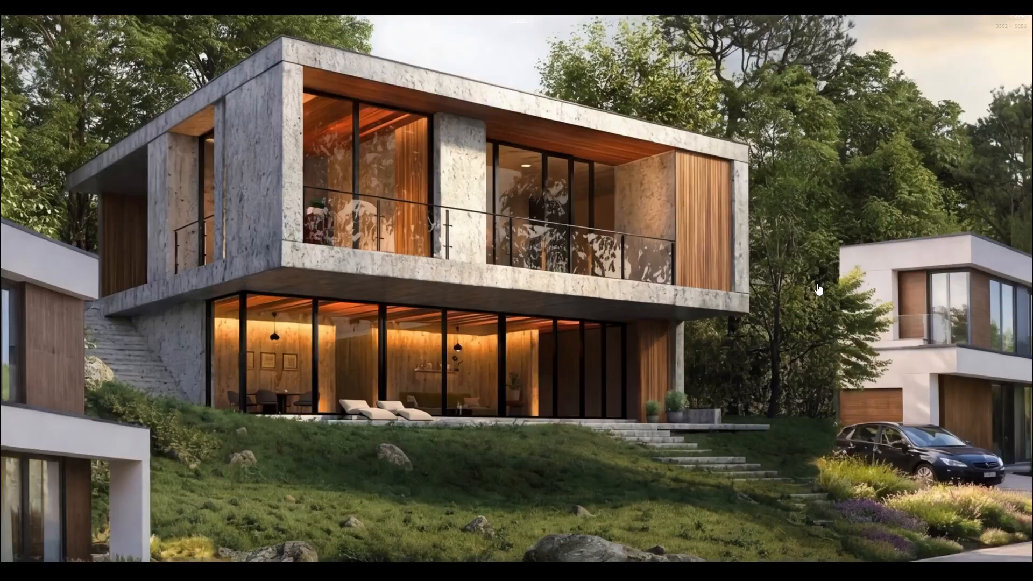
scroll(820, 279, "down", 3)
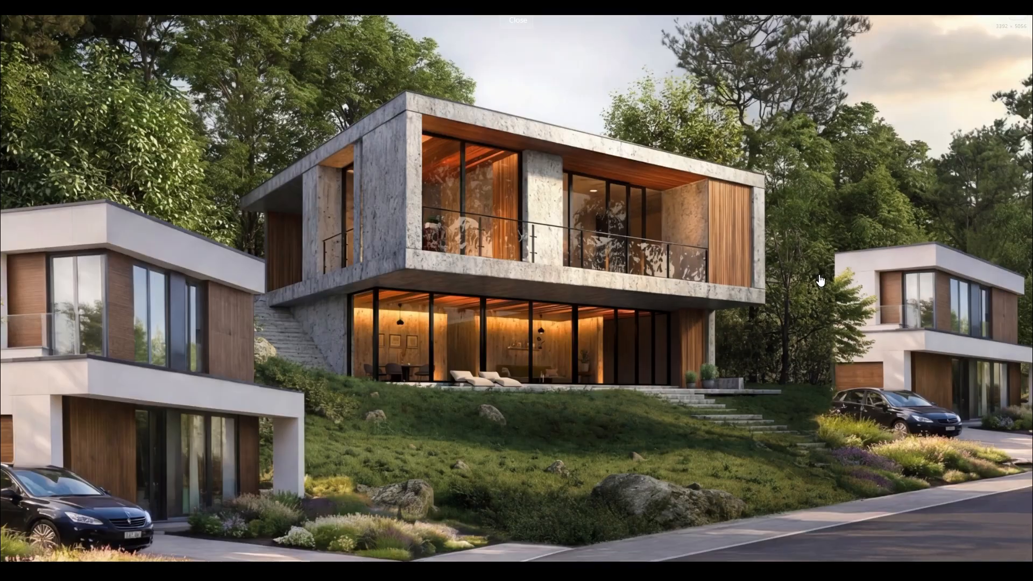
scroll(819, 279, "down", 2)
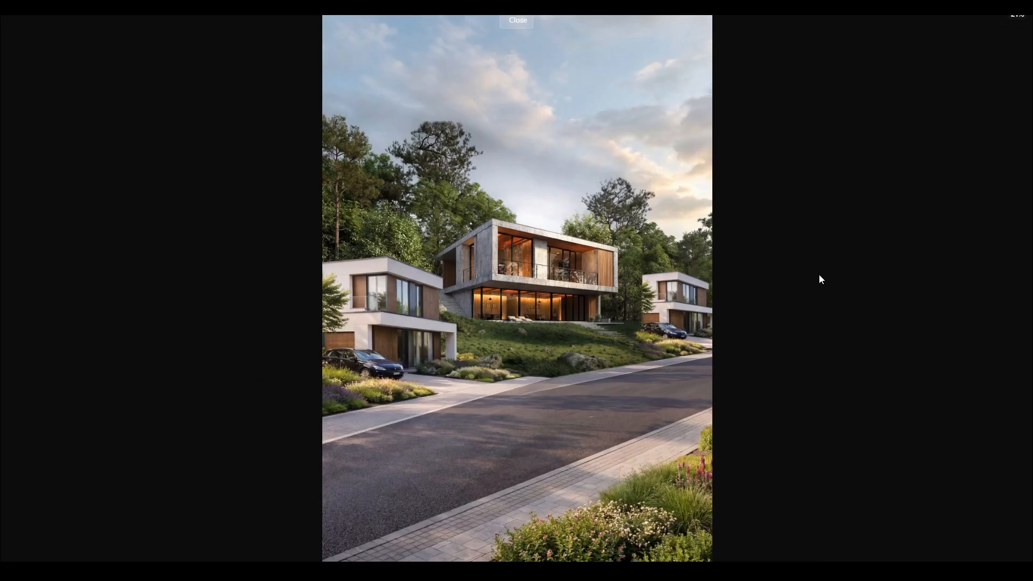
- Examine the road edge, driveway and planting in front of the main building, and close the full-screen view
scroll(560, 422, "up", 2)
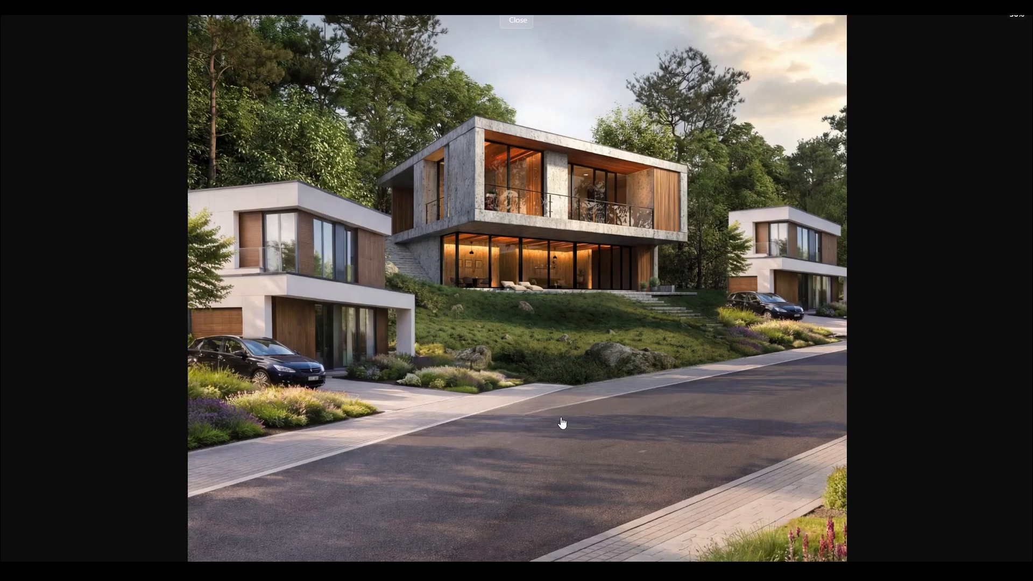
scroll(686, 293, "up", 4)
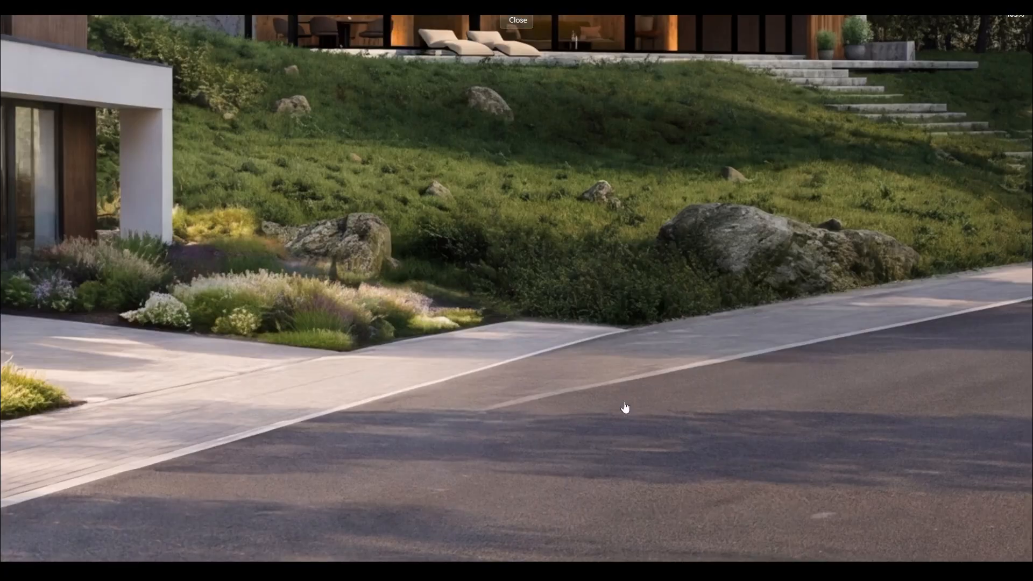
scroll(461, 355, "down", 5)
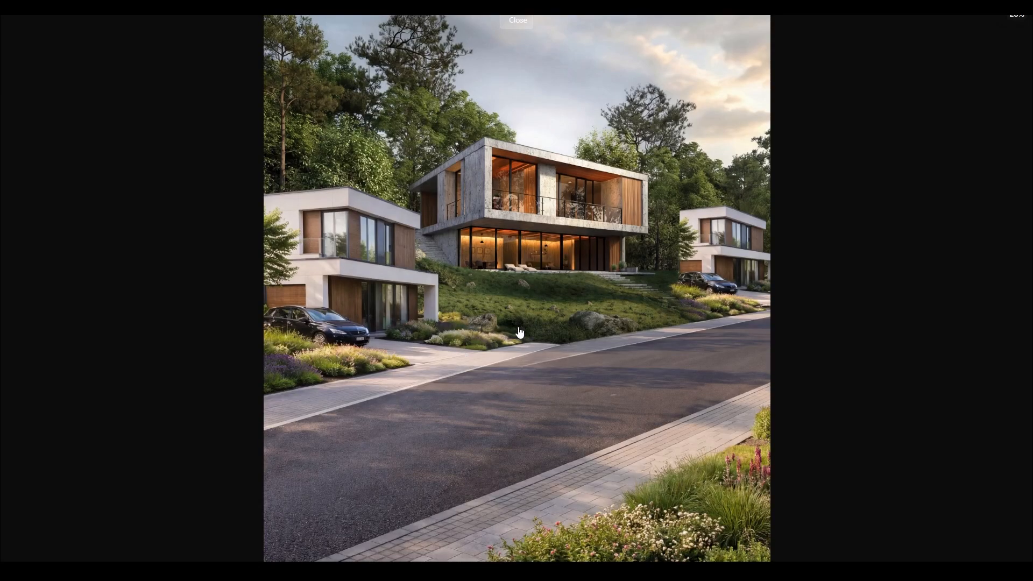
key("Escape")
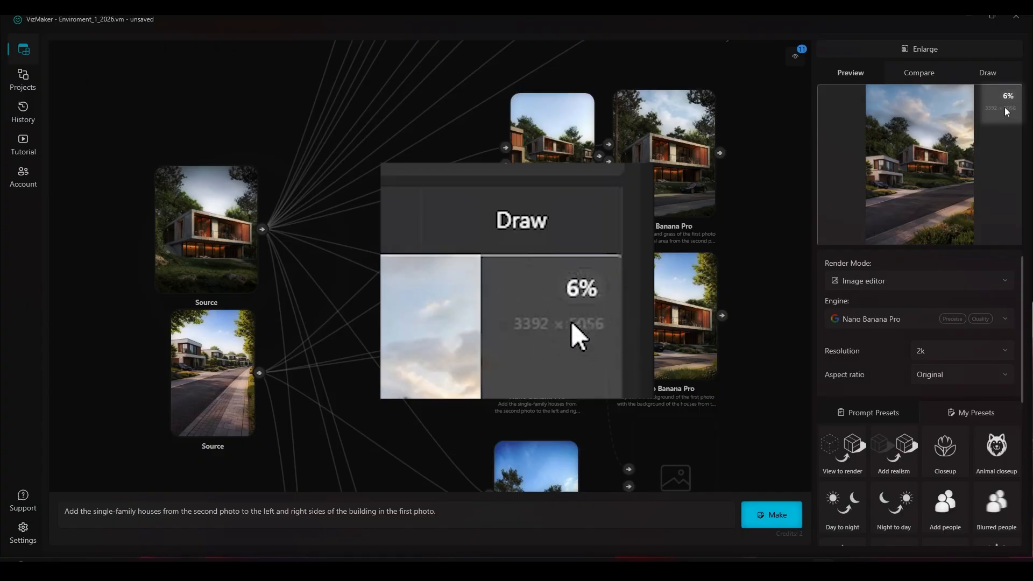
- Select the finished background-replacement result and examine it up close and alongside the source images and neighbouring results
left_click_drag(737, 337, 670, 320)
scroll(614, 320, "up", 5)
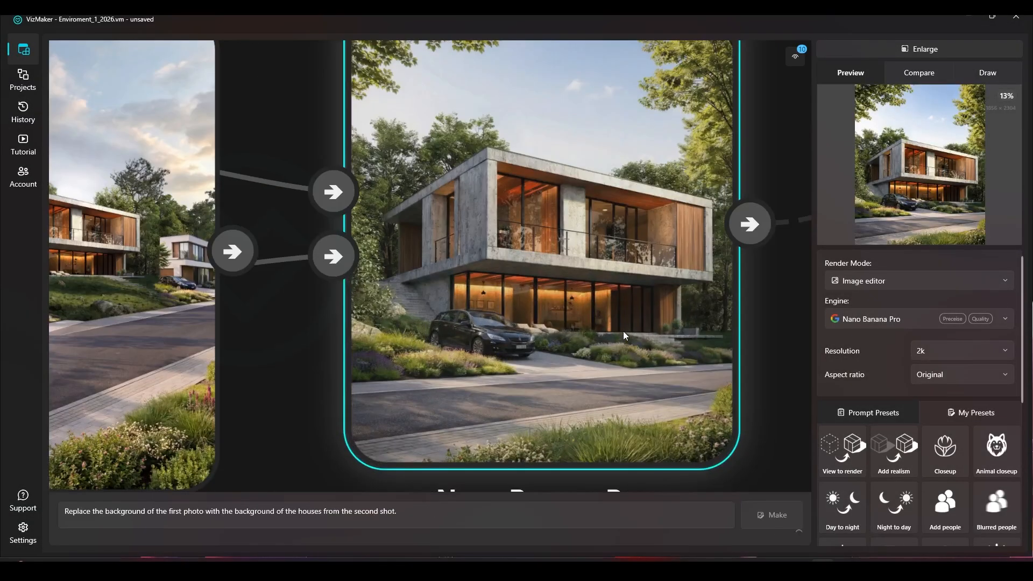
scroll(580, 308, "down", 5)
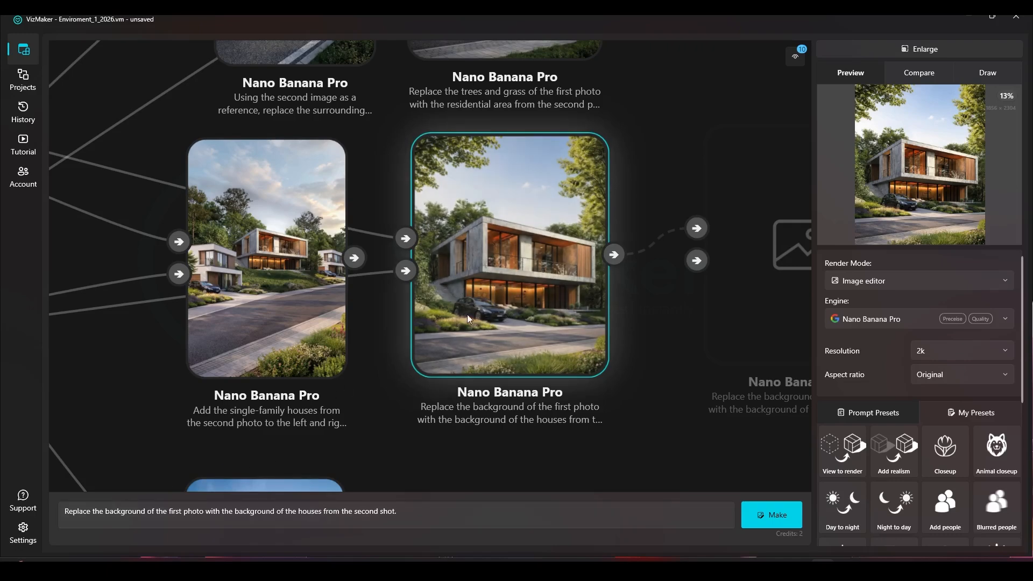
scroll(514, 251, "down", 3)
scroll(566, 329, "down", 3)
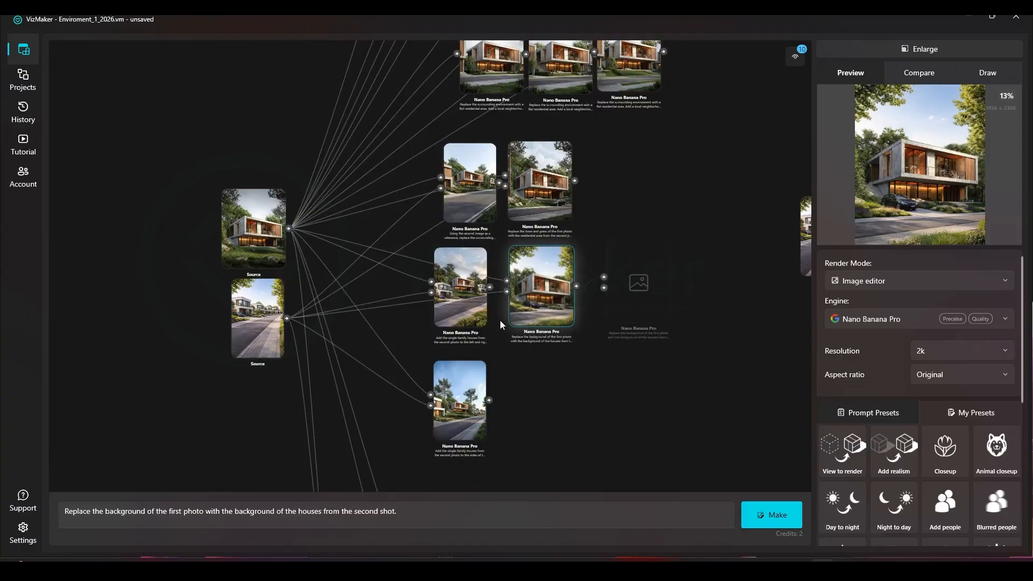
scroll(529, 285, "up", 5)
scroll(551, 270, "down", 5)
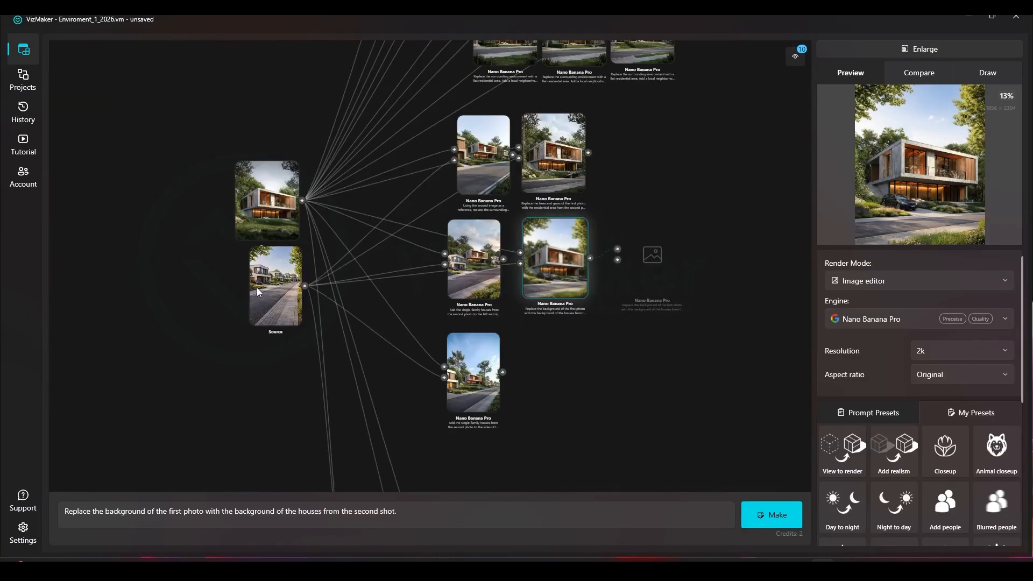
scroll(254, 289, "up", 5)
scroll(201, 288, "down", 5)
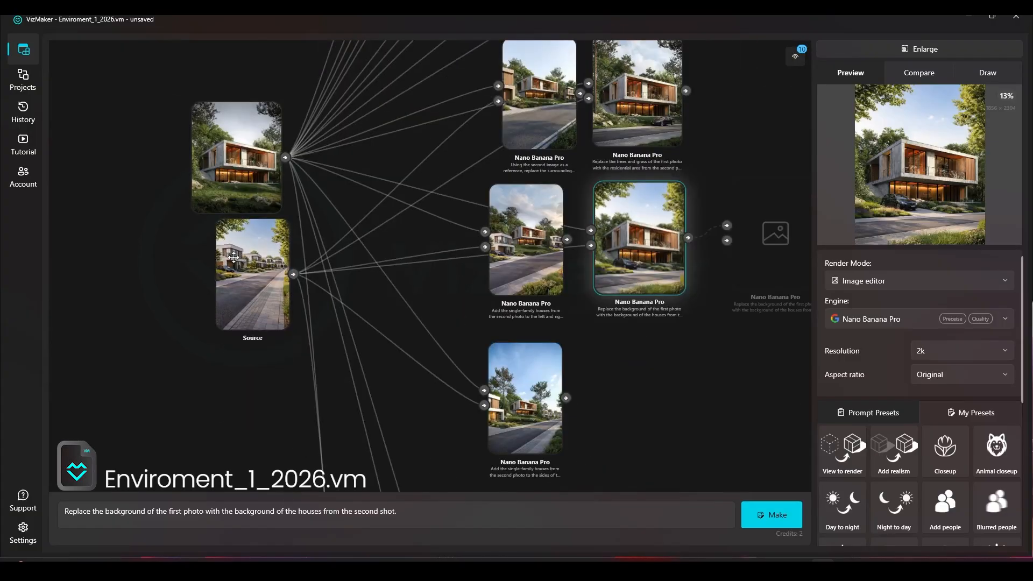
- Move the blue-sky street result, the left-and-right-sides result and the background-replacement result down to the lowest group of results
left_click(484, 308)
scroll(450, 249, "down", 5)
left_click_drag(401, 253, 350, 356)
left_click_drag(467, 247, 450, 444)
left_click_drag(343, 355, 354, 370)
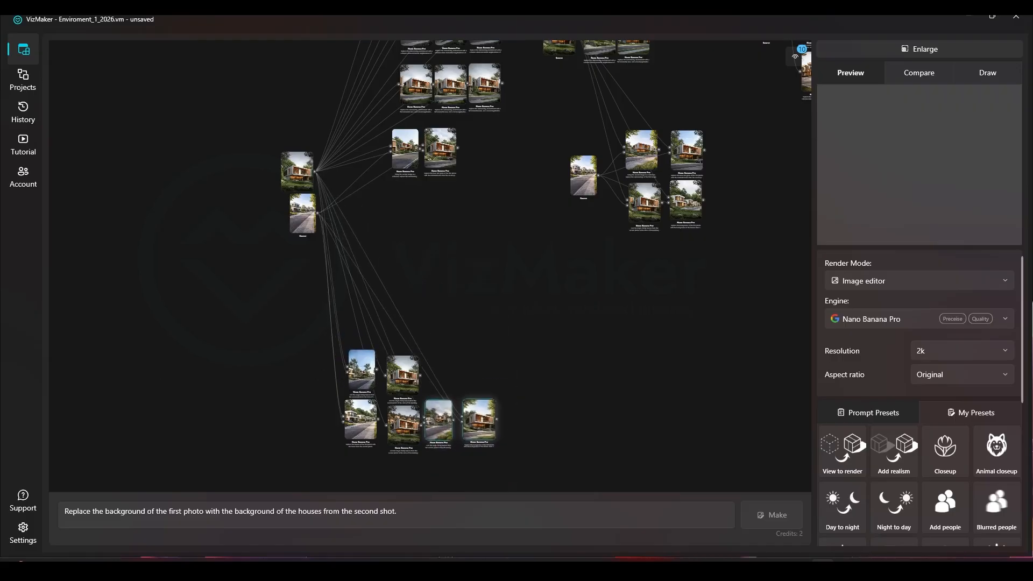